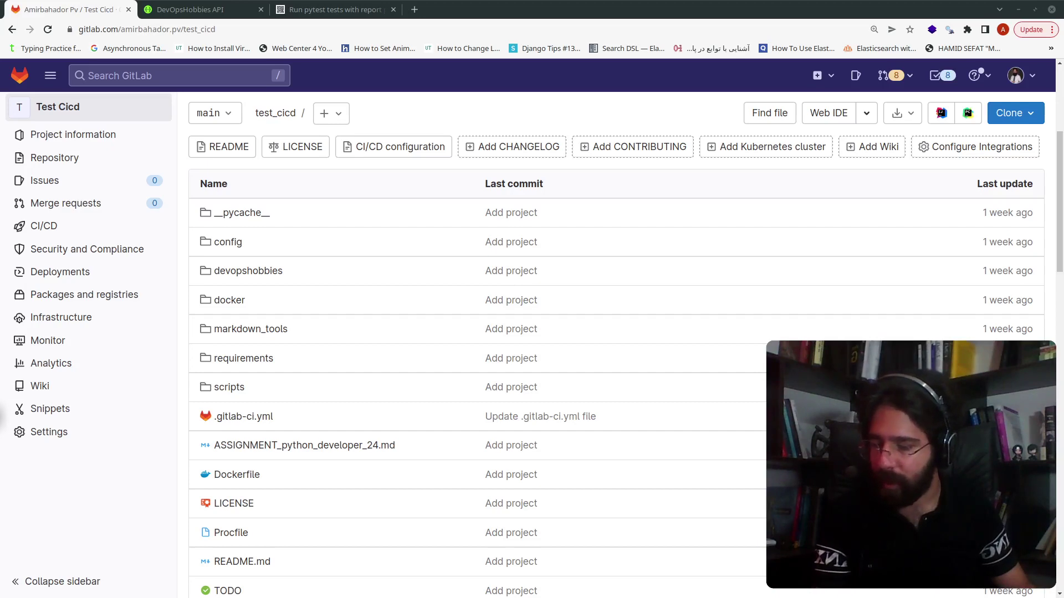
Look over the DevOpsHobbies API page and the article on running pytest tests with report publication on GitLab.
click(188, 9)
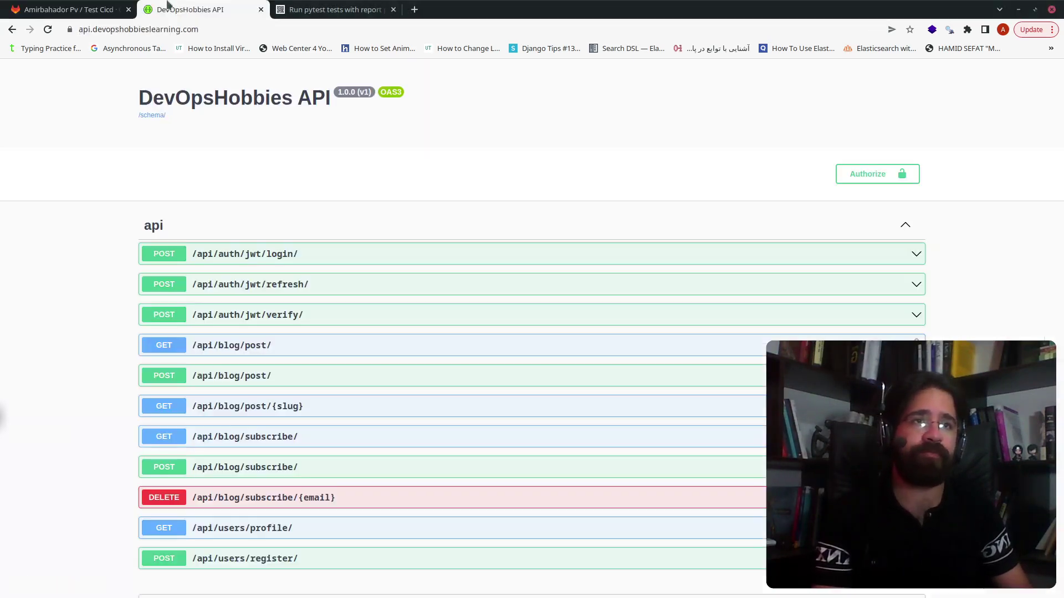
click(84, 7)
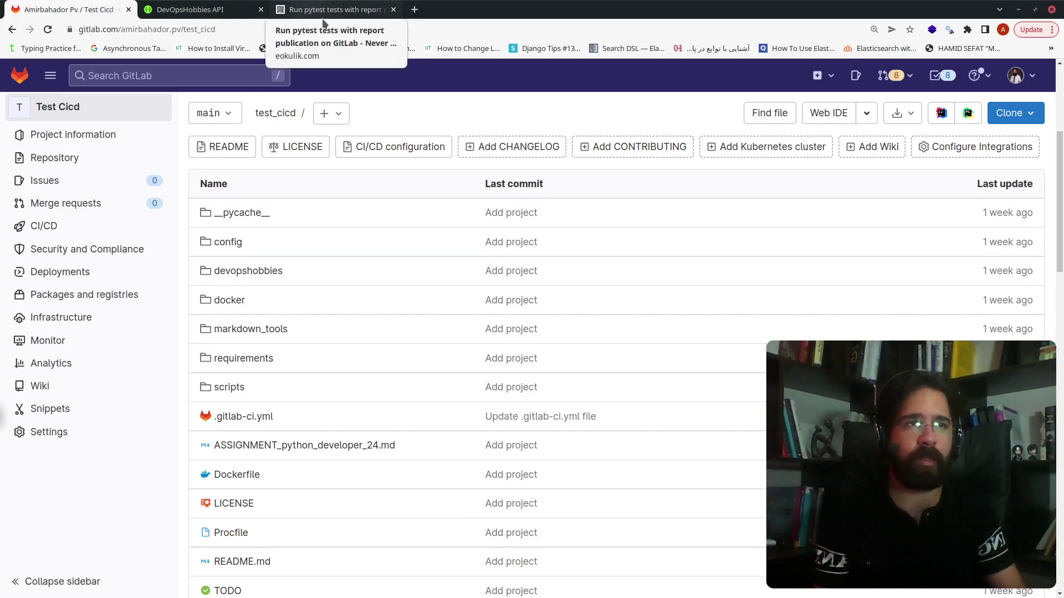
click(324, 18)
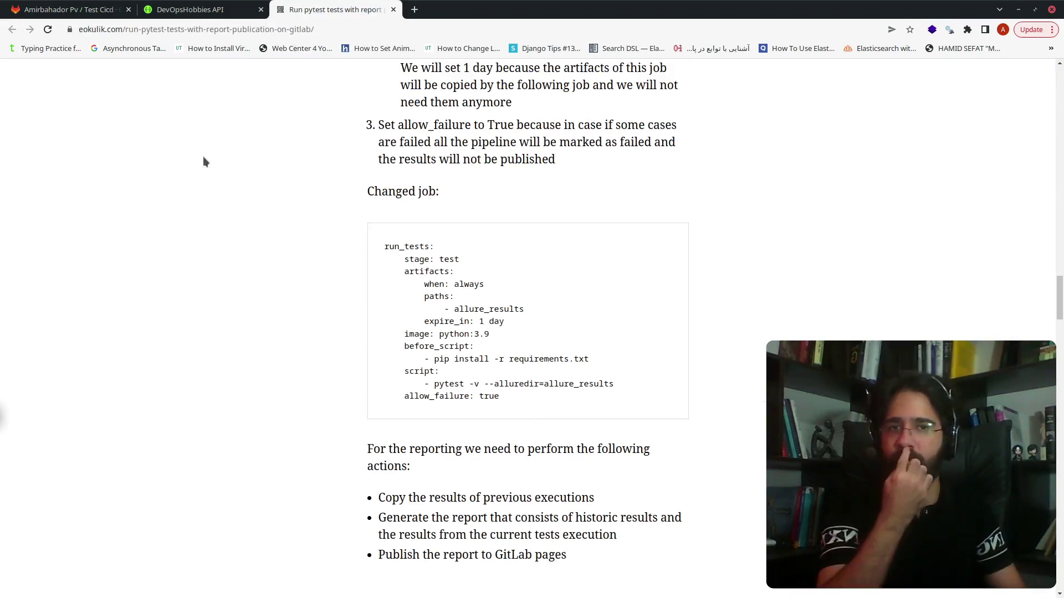
Return to the Test Cicd project in GitLab and open its CI/CD pipeline editor.
click(97, 9)
mouse_move(93, 228)
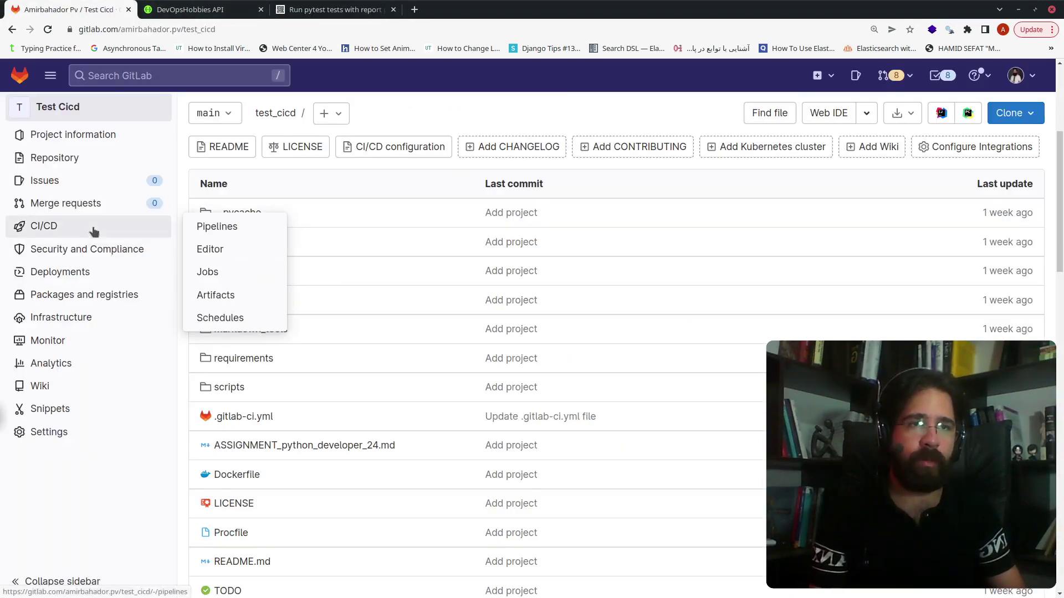
click(234, 259)
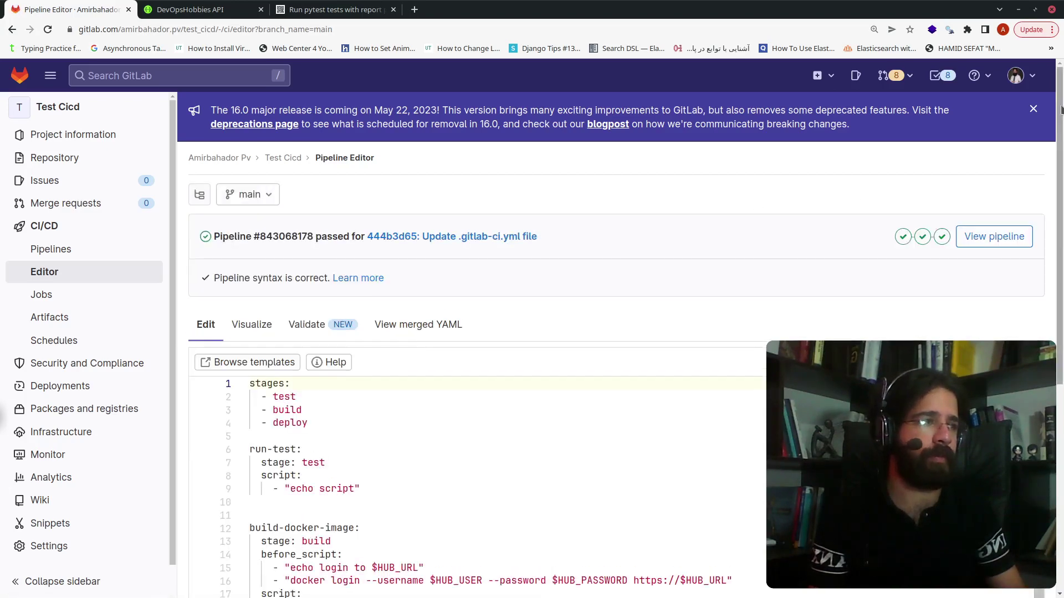
Add the line image: python:3.10 to the run-test job, directly beneath stage: test.
drag(1061, 110, 1061, 246)
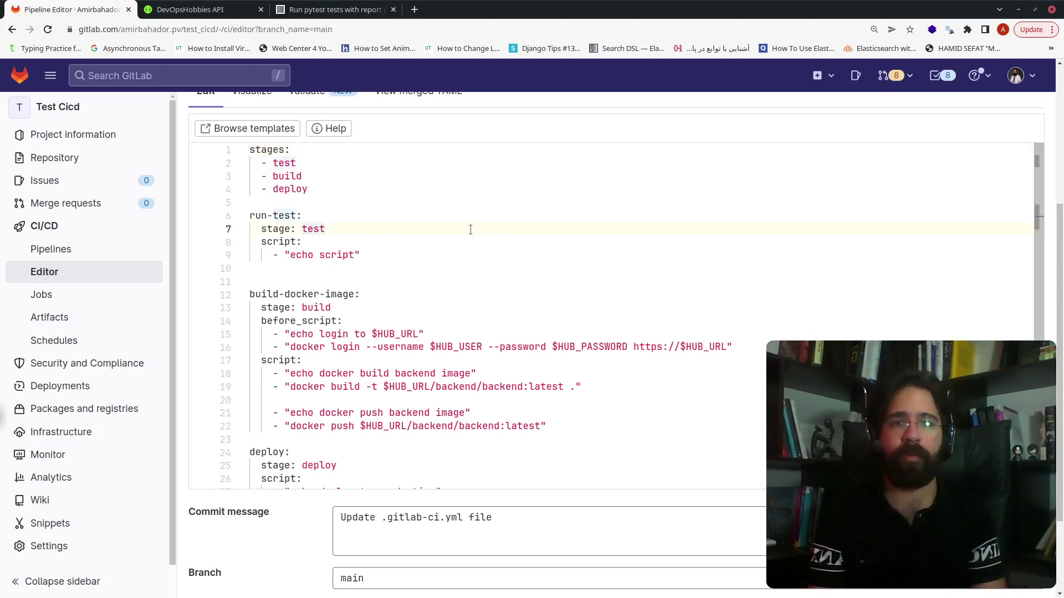
key(Return)
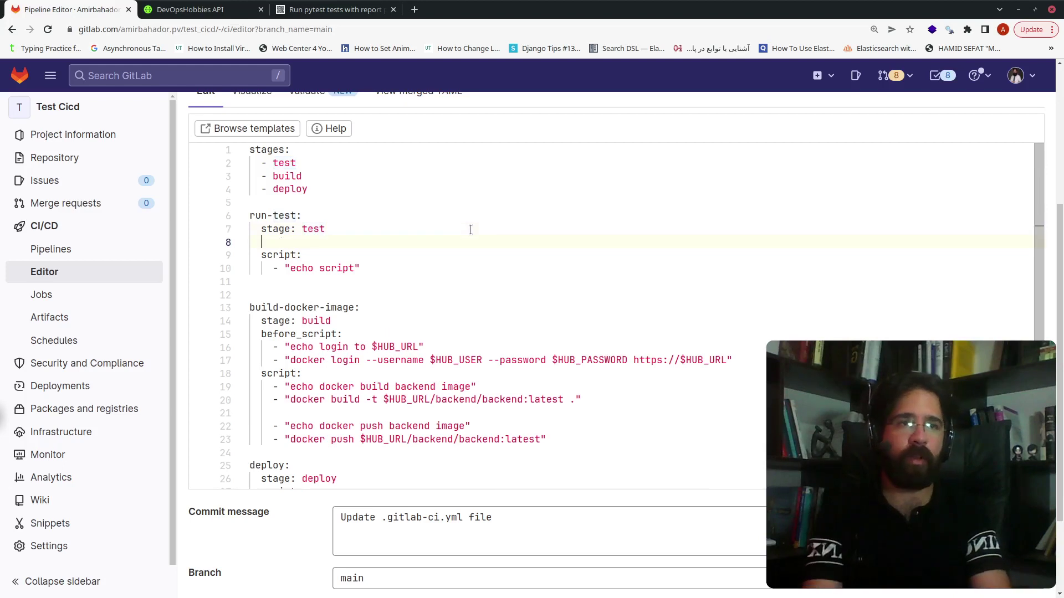
text(u)
key(BackSpace)
text(i)
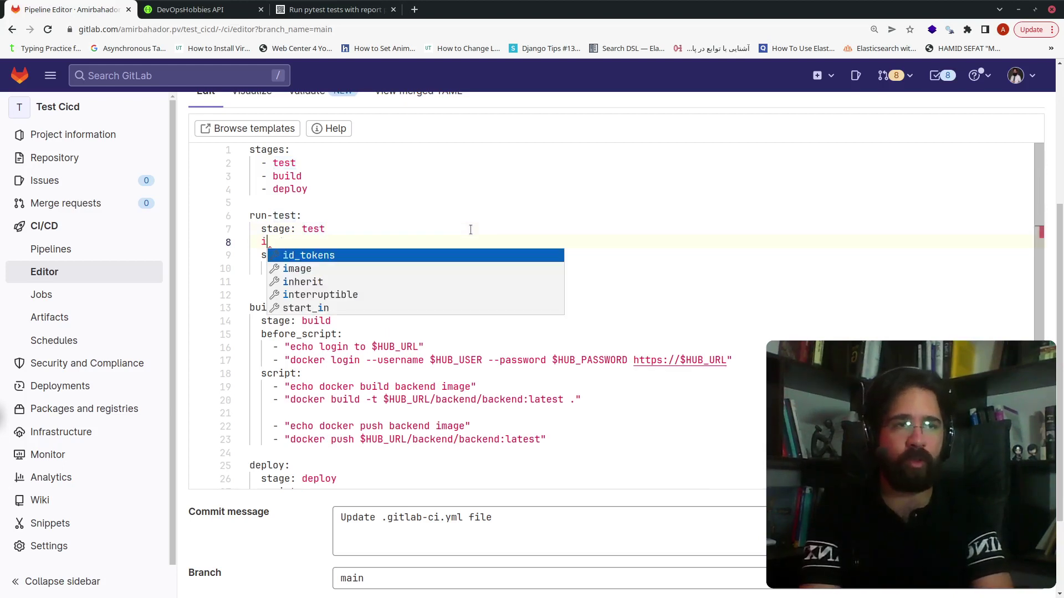
key(Down)
key(Return)
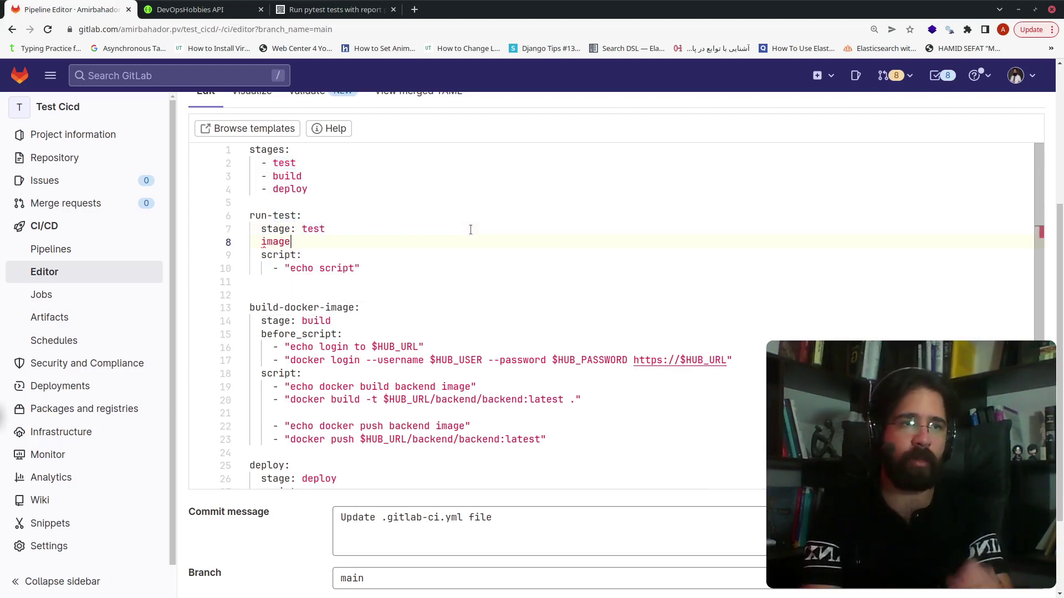
text(: )
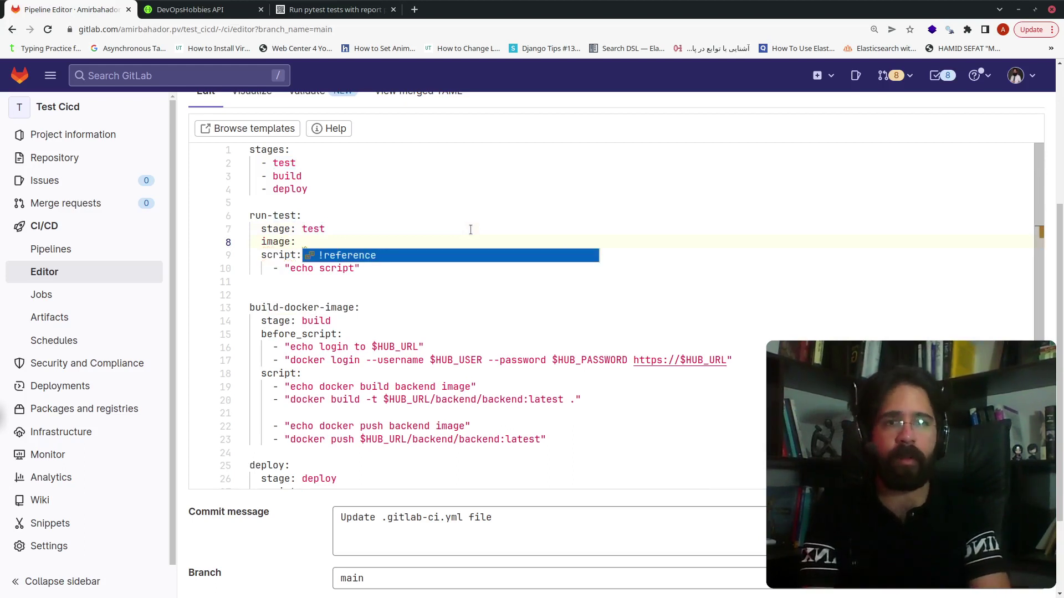
text(pythonL)
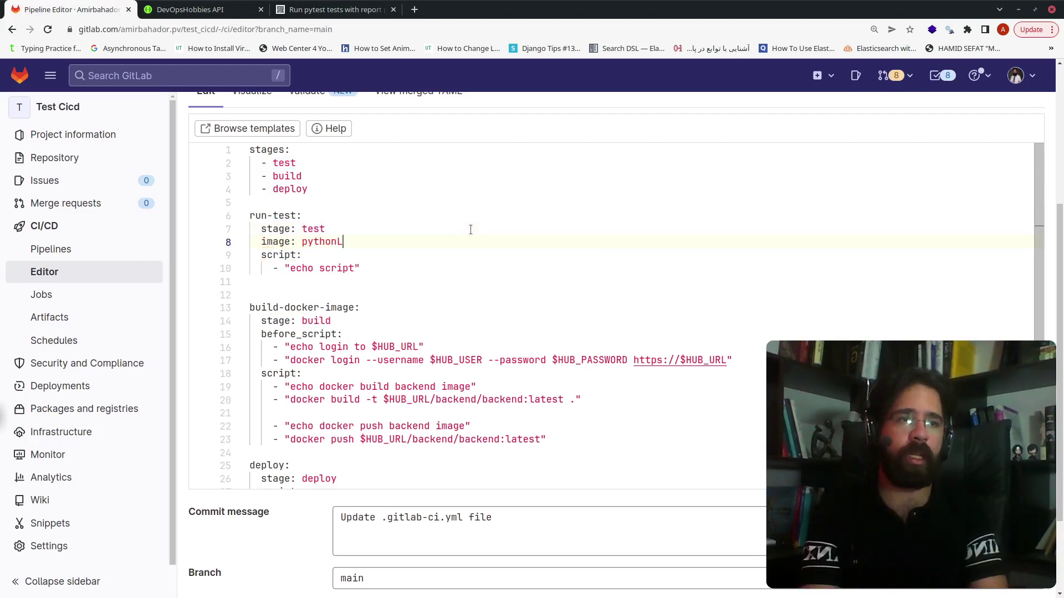
key(BackSpace)
text(")
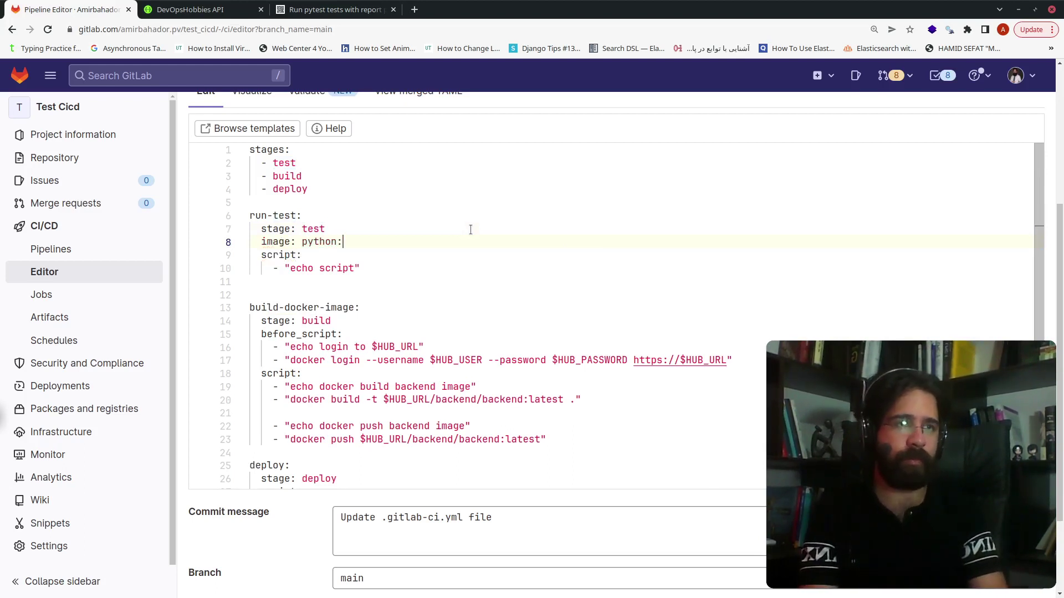
text(3.10)
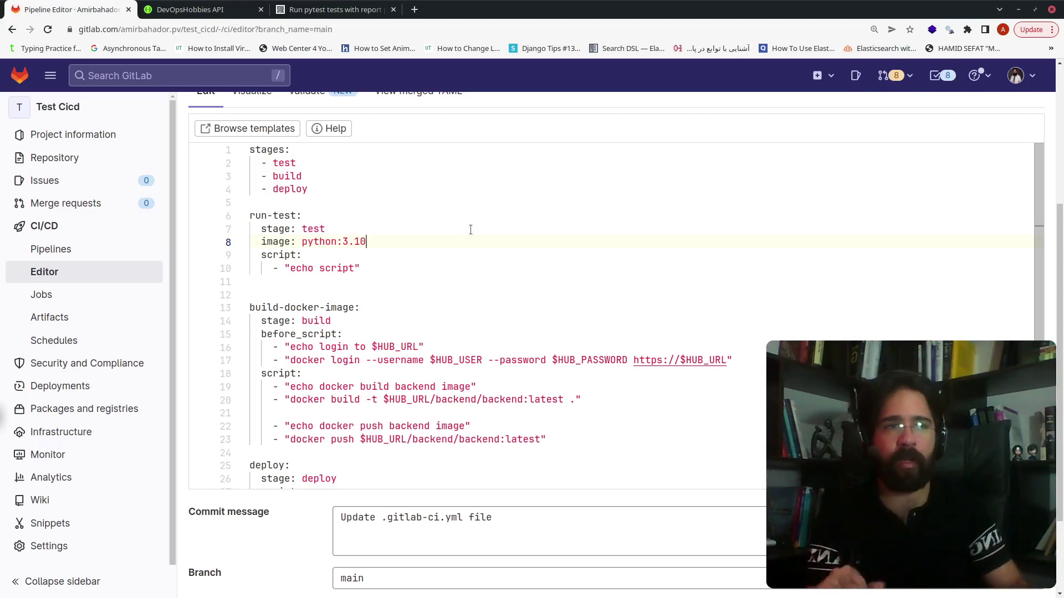
Copy the before_script: key from the build-docker-image job into run-test, on a new line beneath the image.
click(344, 334)
drag(344, 334, 264, 324)
click(369, 335)
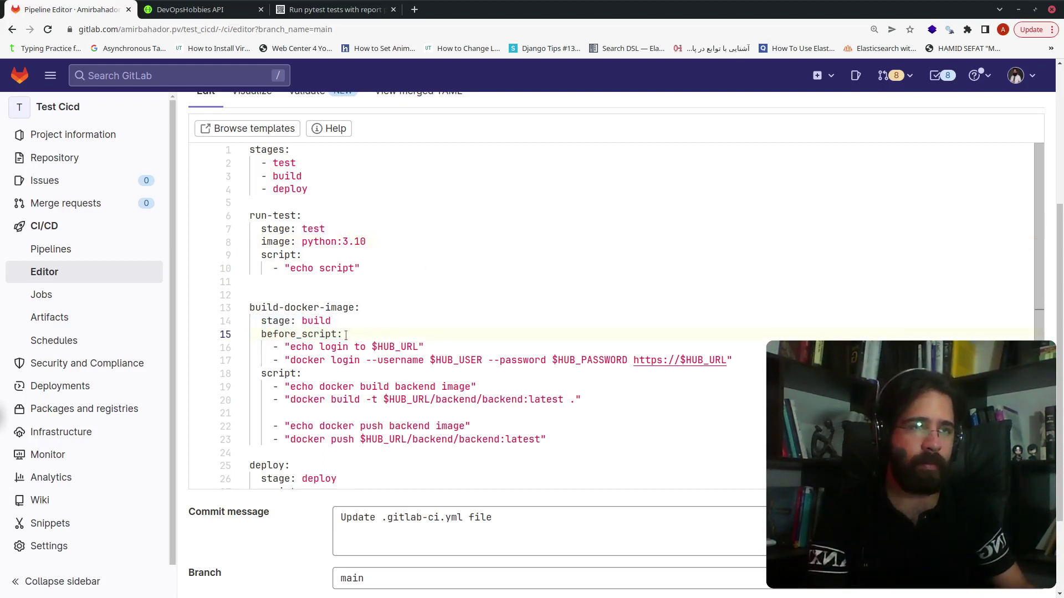
drag(345, 334, 260, 334)
key(ctrl+c)
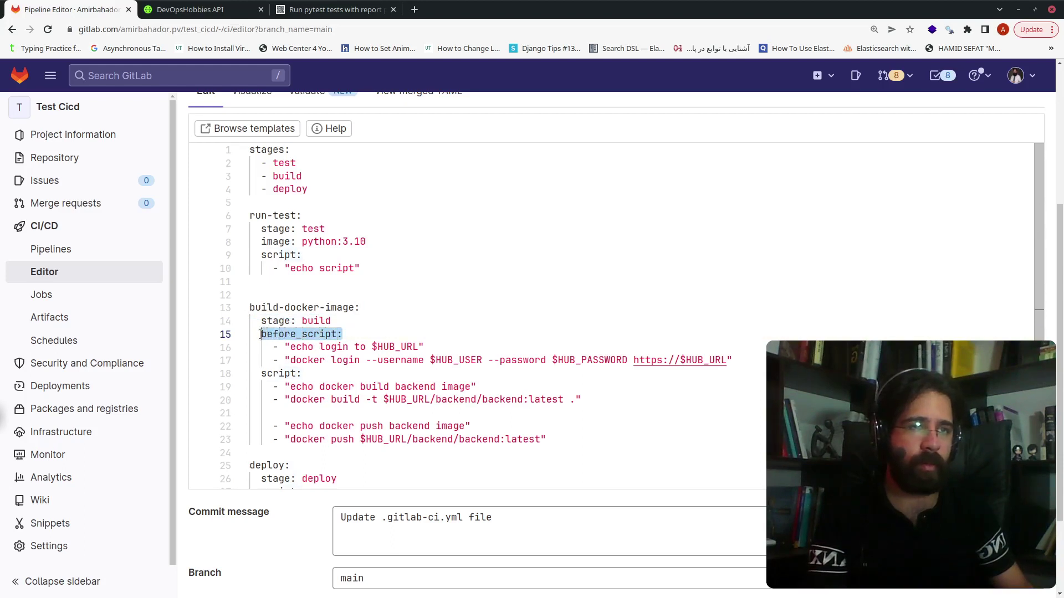
click(394, 242)
key(Return)
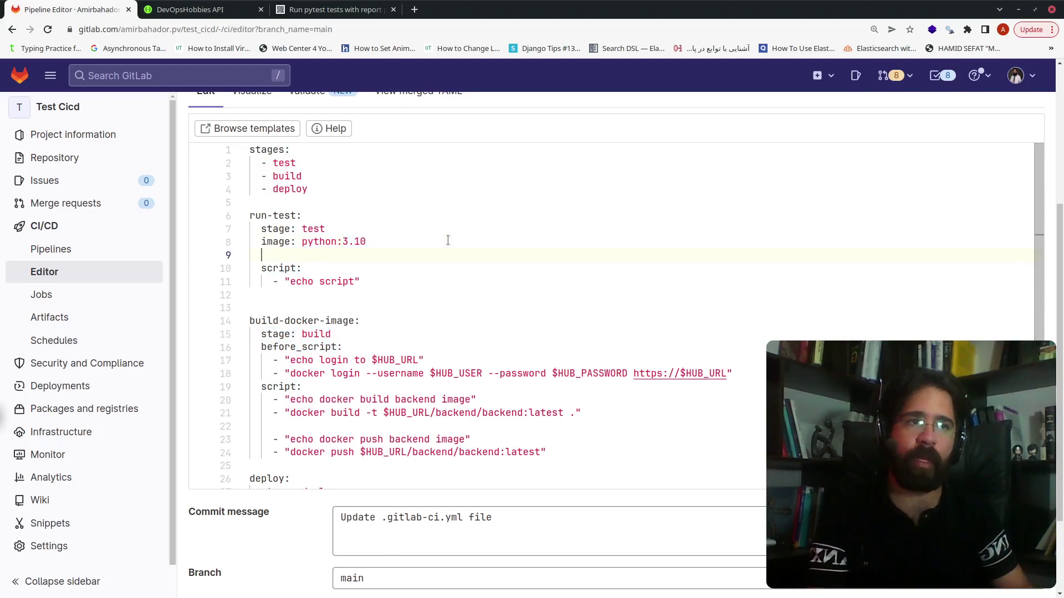
key(ctrl+v)
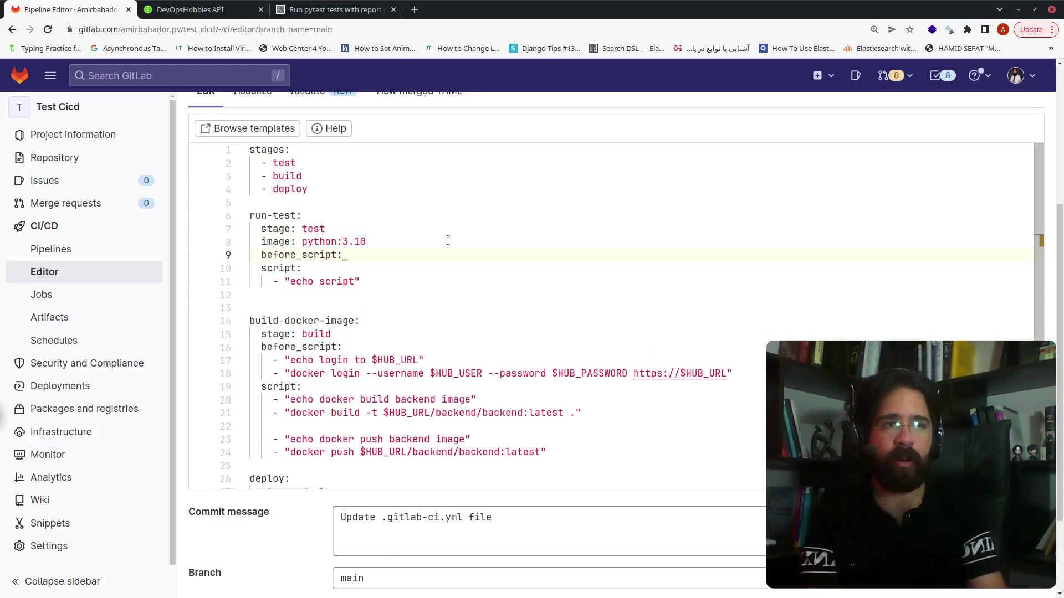
Start a list entry under run-test's before_script with the command pip install -r.
key(Return)
text(- )
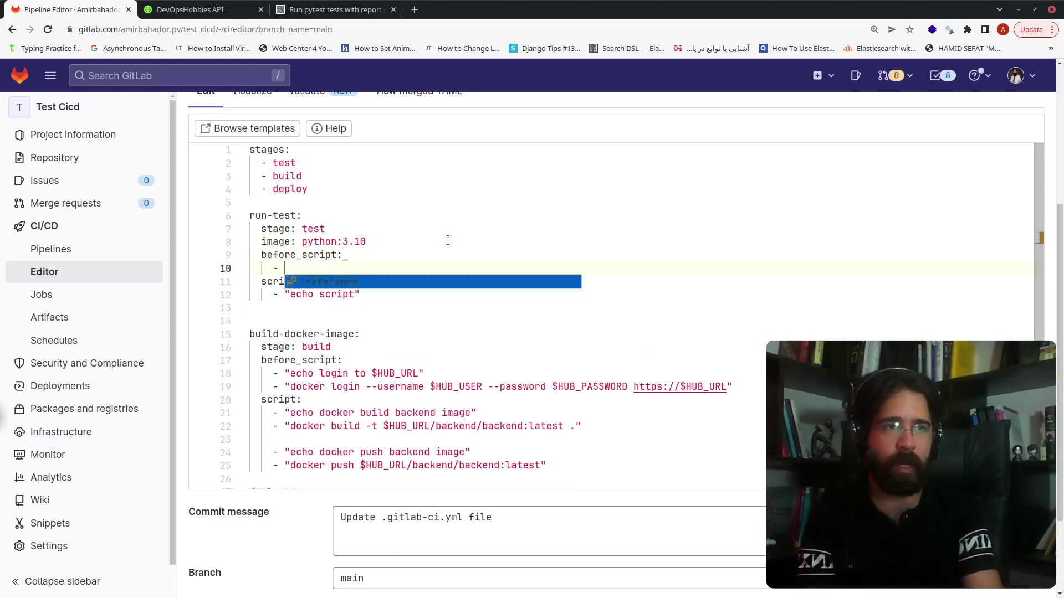
text(p)
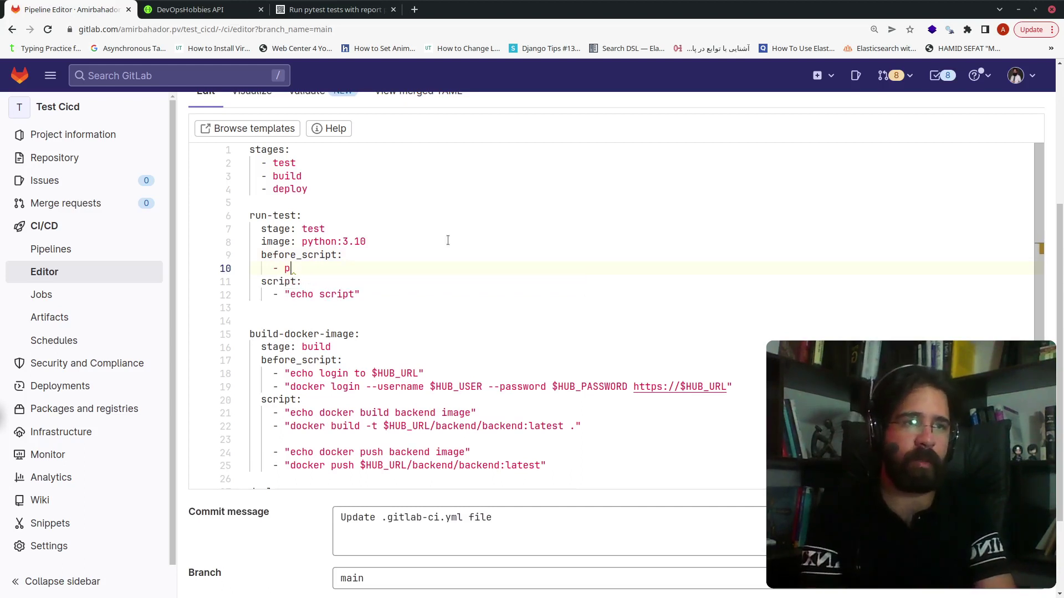
text(ip install -r)
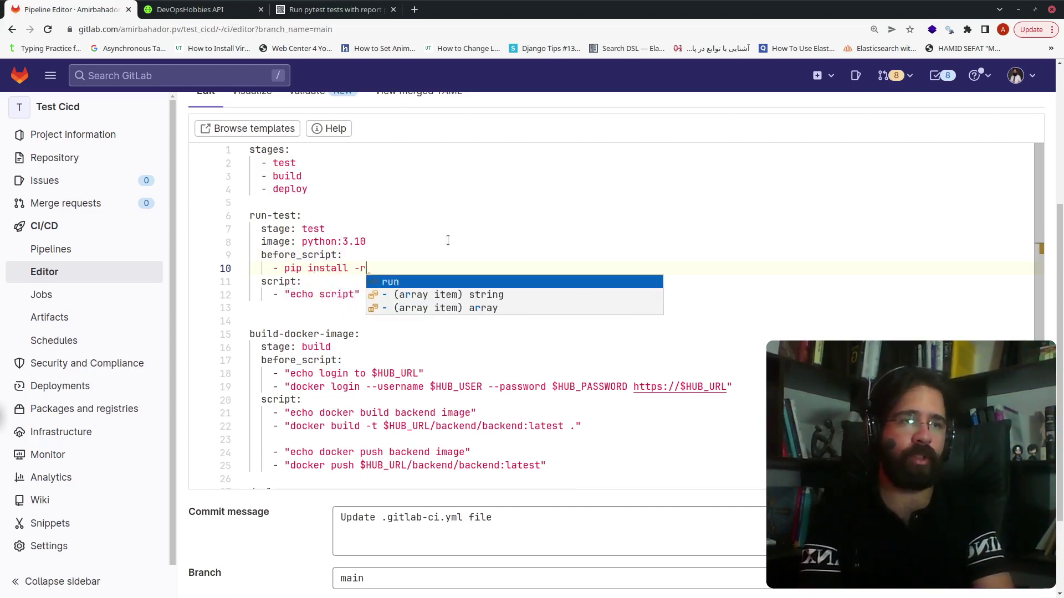
text( requi)
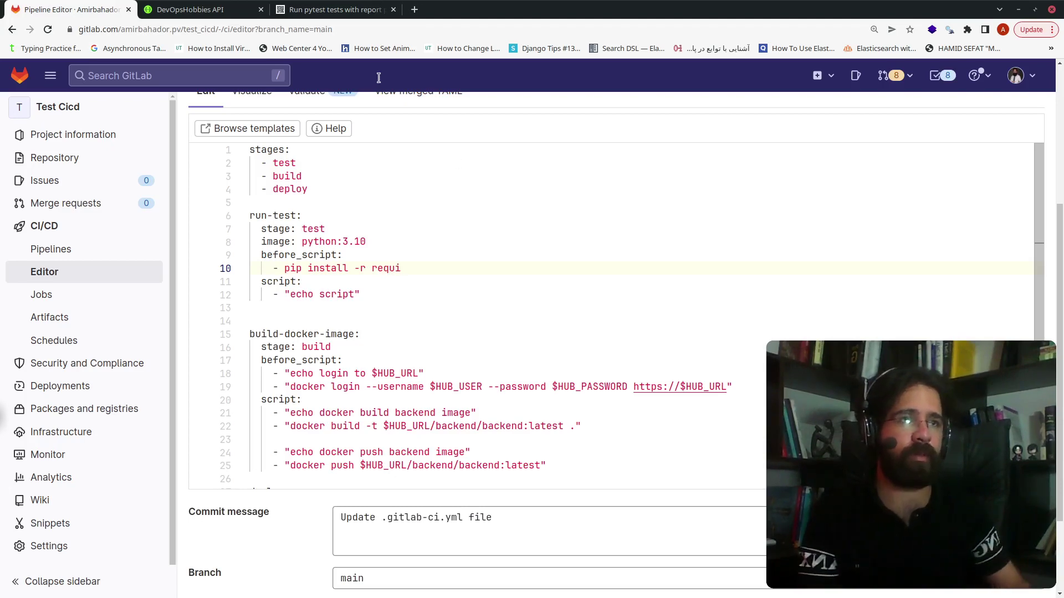
Complete the pip install -r command with requirements.txt, copied from the changed job example in the pytest article.
click(295, 9)
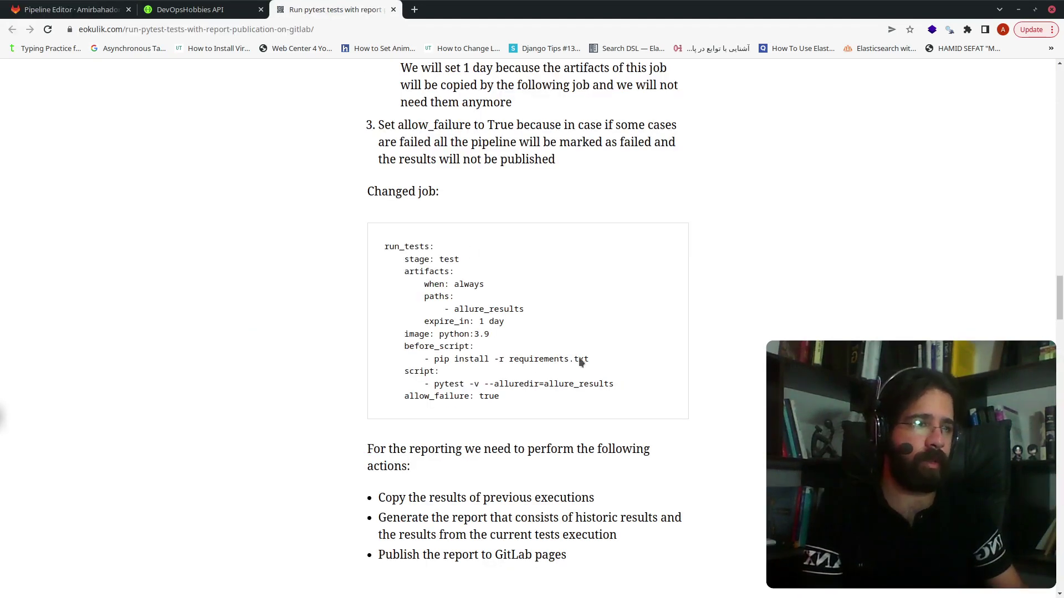
drag(590, 357, 513, 359)
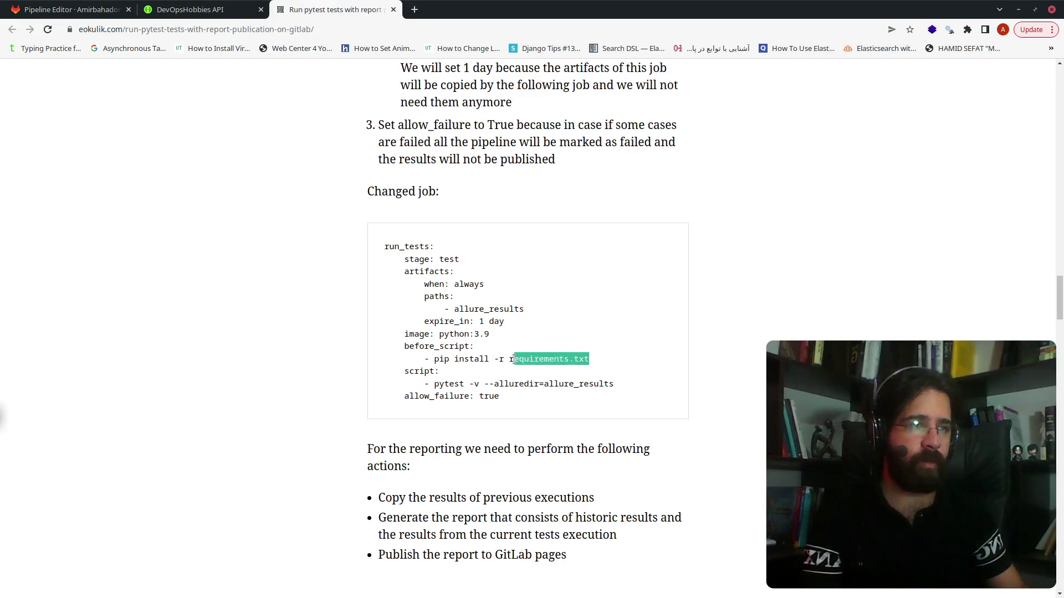
right_click(519, 361)
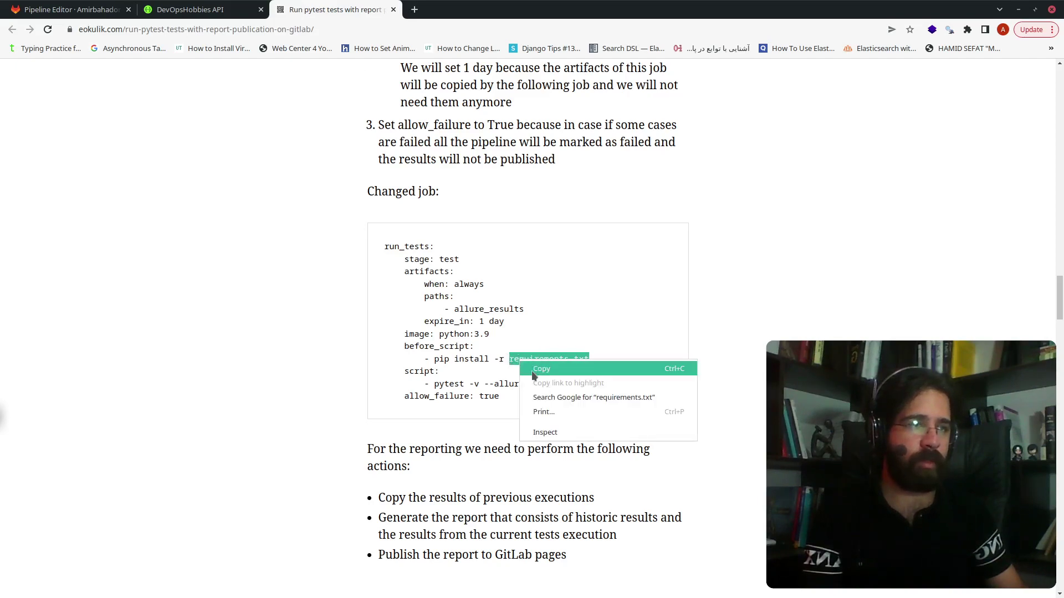
click(533, 374)
click(42, 10)
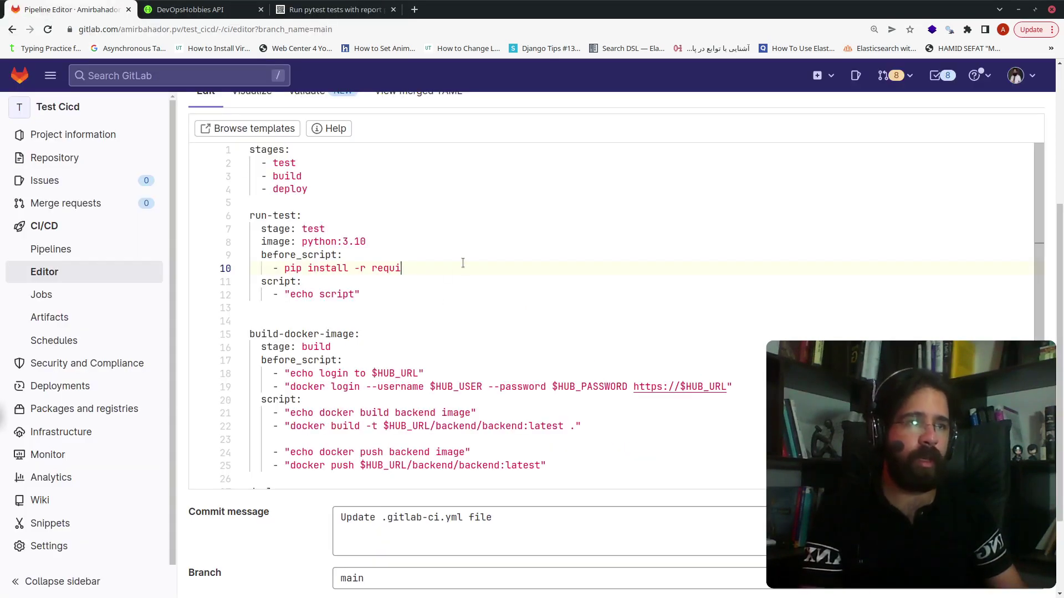
key(BackSpace)
key(BackSpace)
key(BackSpace)
key(BackSpace)
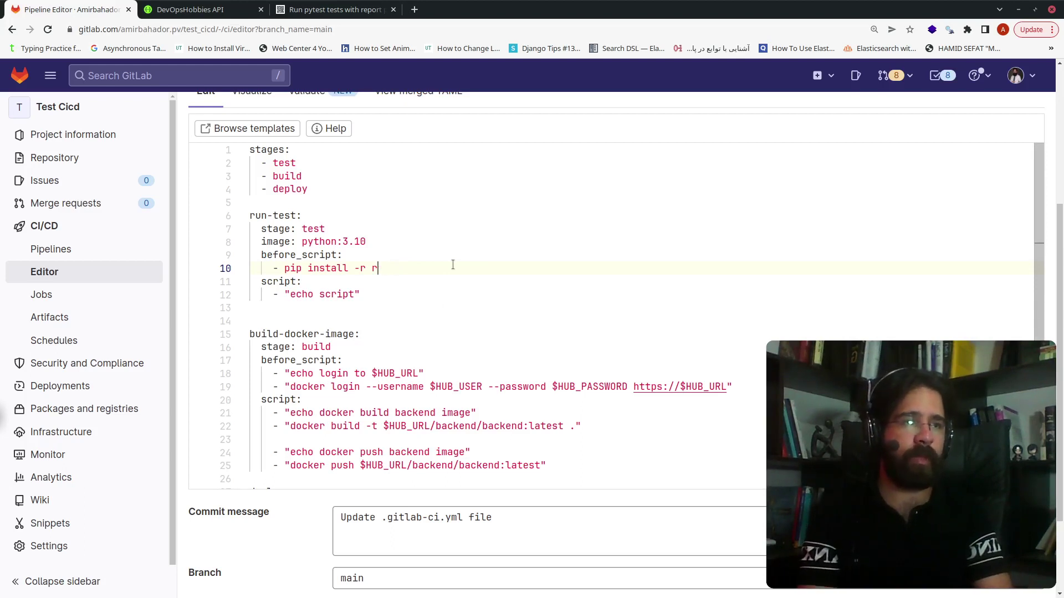
key(BackSpace)
key(ctrl+v)
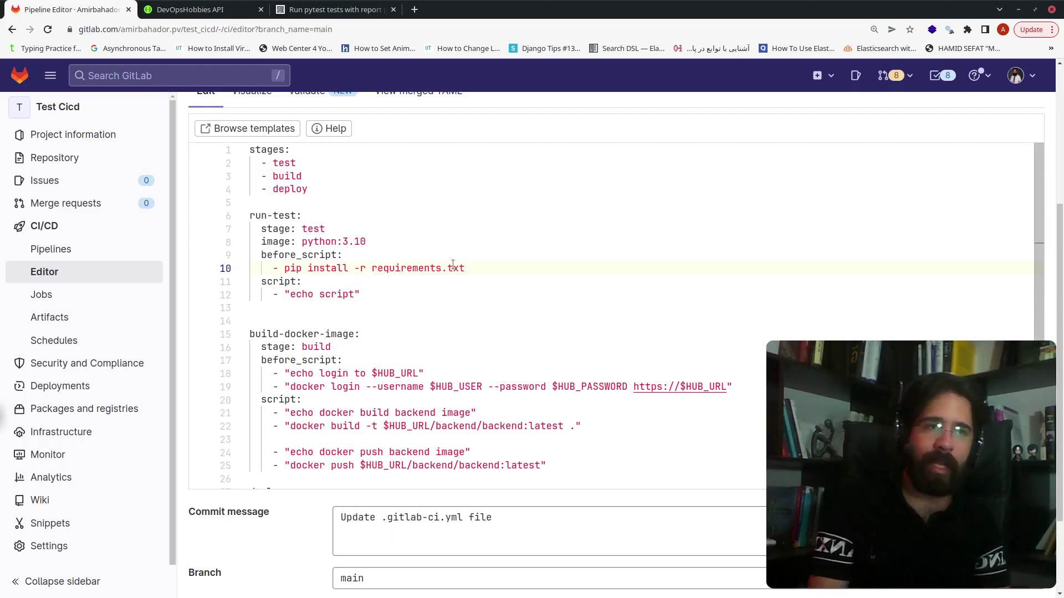
Replace the quoted echo script text in run-test's script section with "Runnning the Tests".
key(Down)
key(Down)
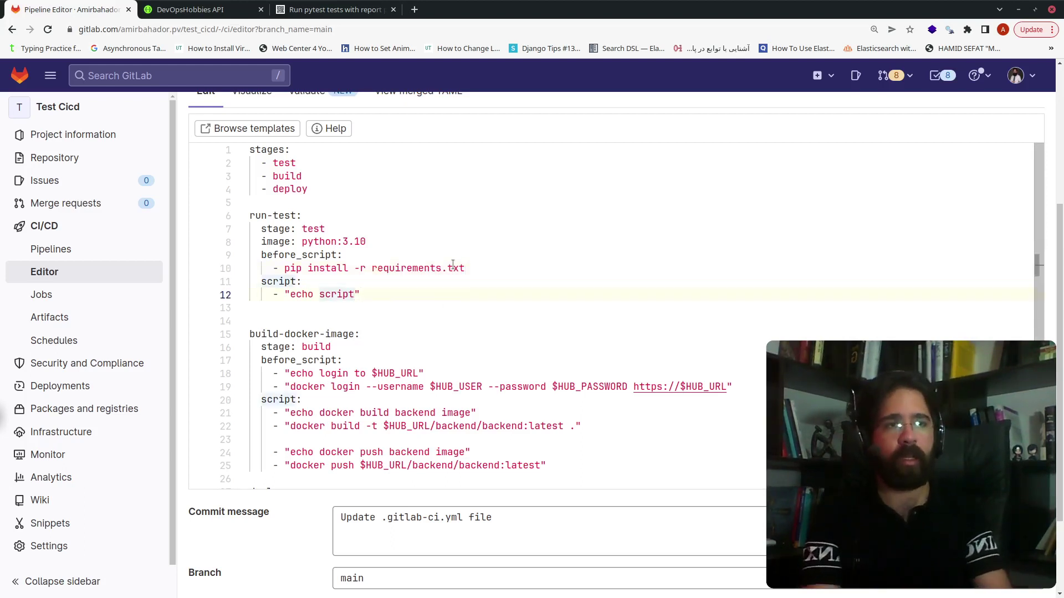
key(BackSpace)
key(BackSpace)
key(BackSpace)
key(BackSpace)
key(BackSpace)
key(BackSpace)
key(BackSpace)
key(BackSpace)
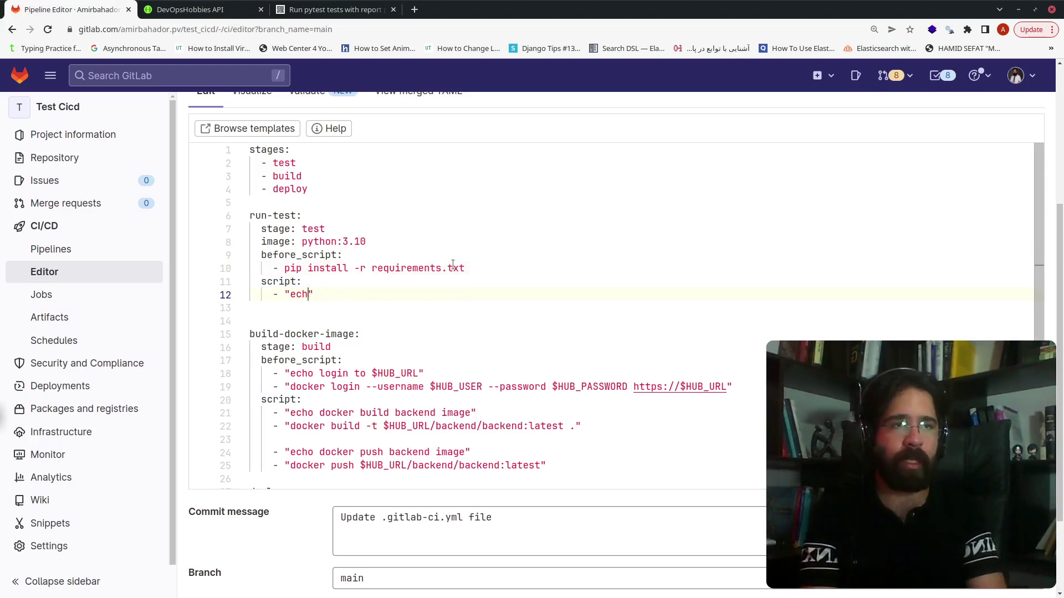
key(BackSpace)
key(BackSpace)
key(BackSpace)
text(R)
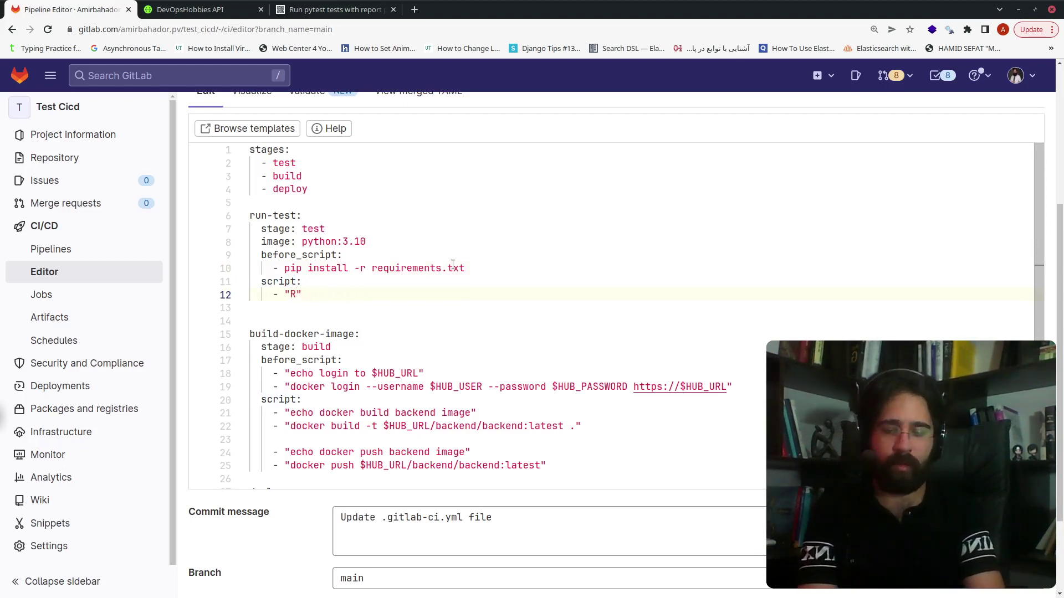
text(unnning the )
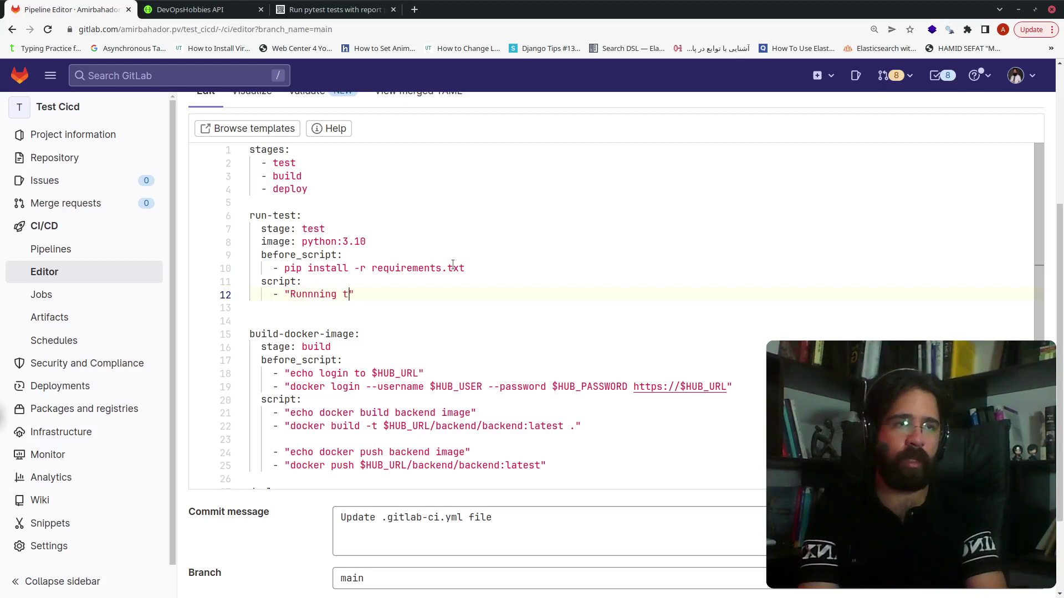
text(Tests)
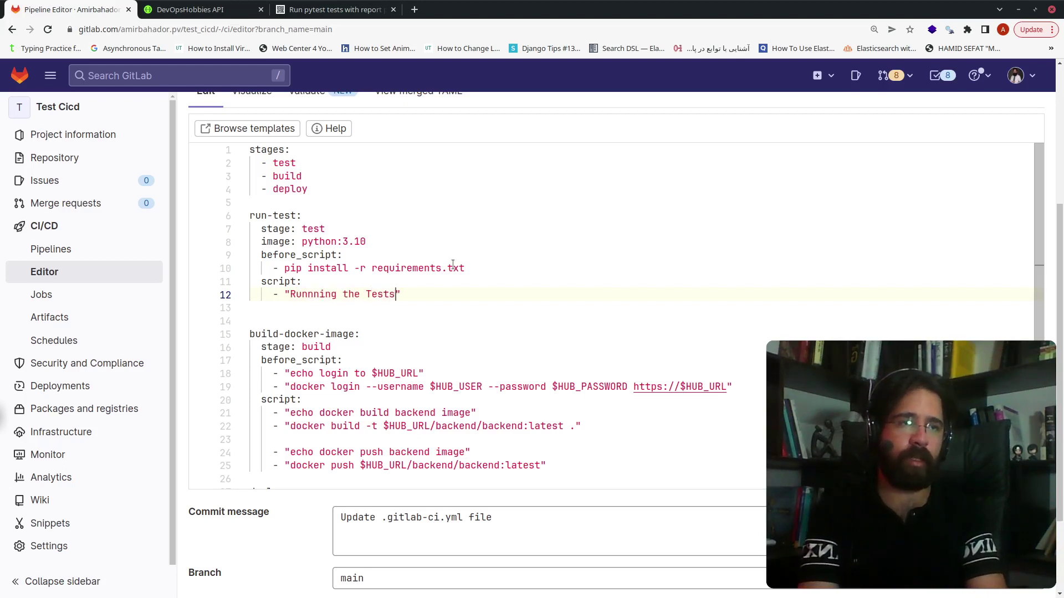
Start a second list entry in run-test's script and prefix the quoted "Runnning the Tests" text above it with echo.
key(End)
key(Return)
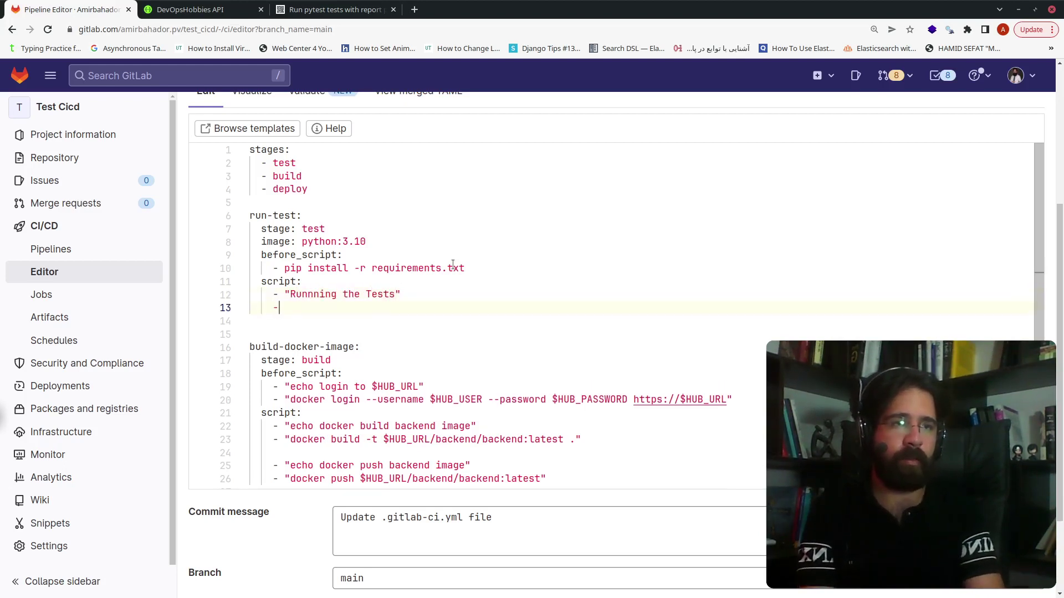
key(Up)
text(echo)
key(Down)
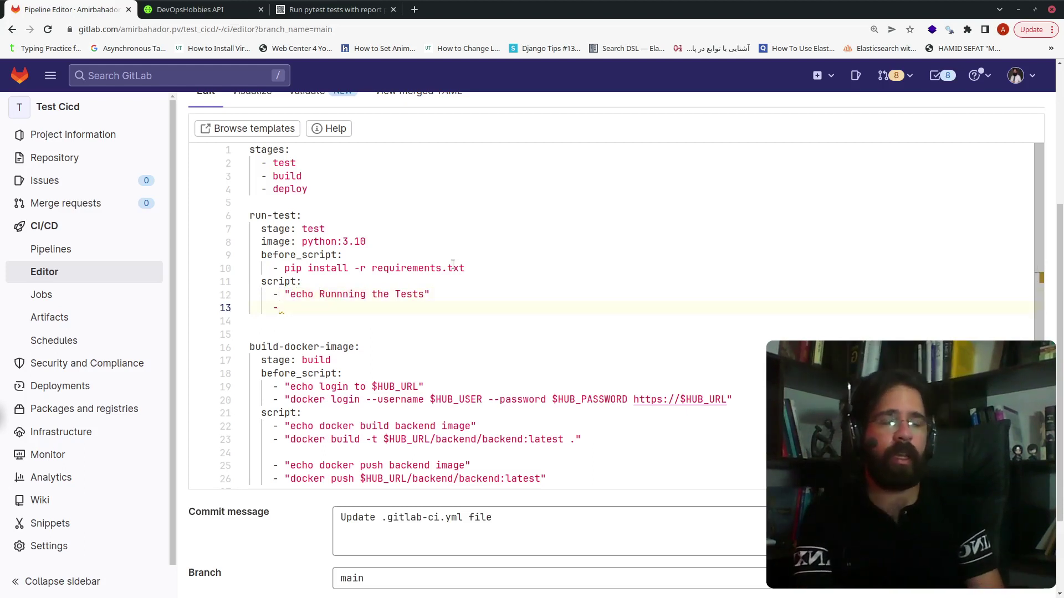
Enter the quoted command "pytest -v" as the second entry of run-test's script.
text("py)
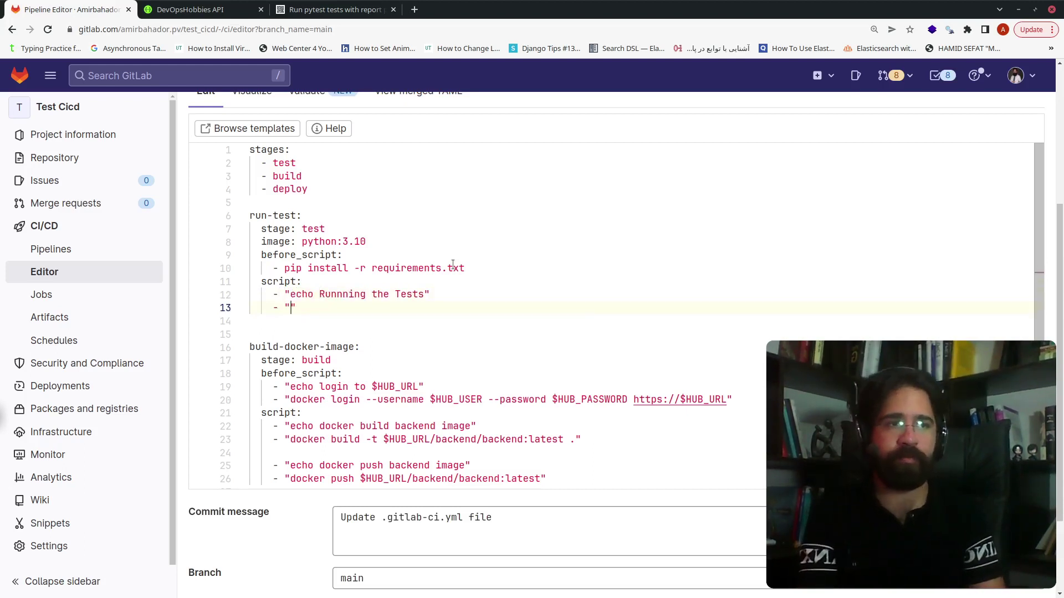
text(test)
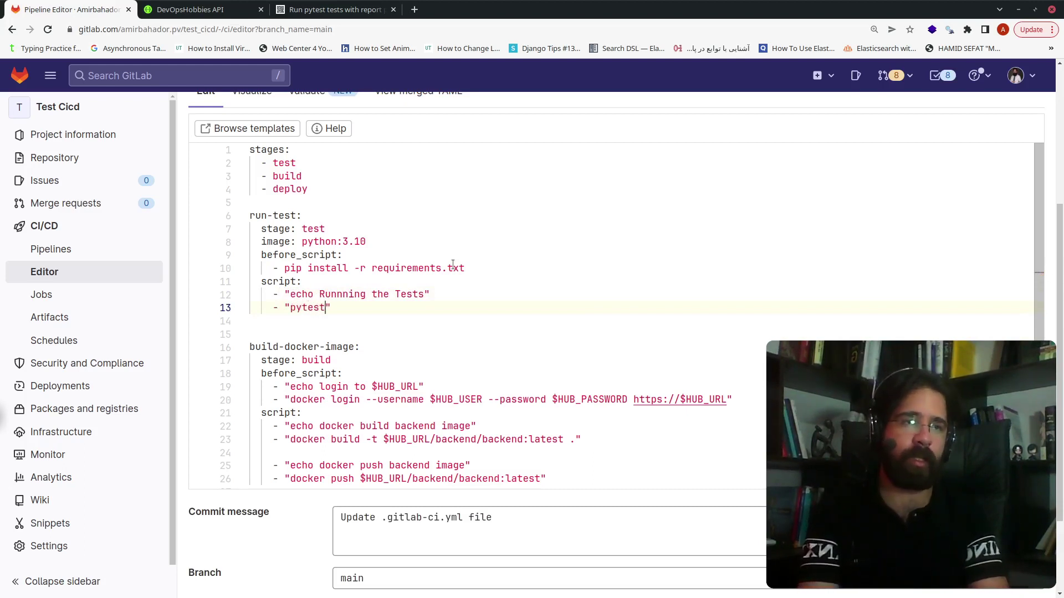
text( .)
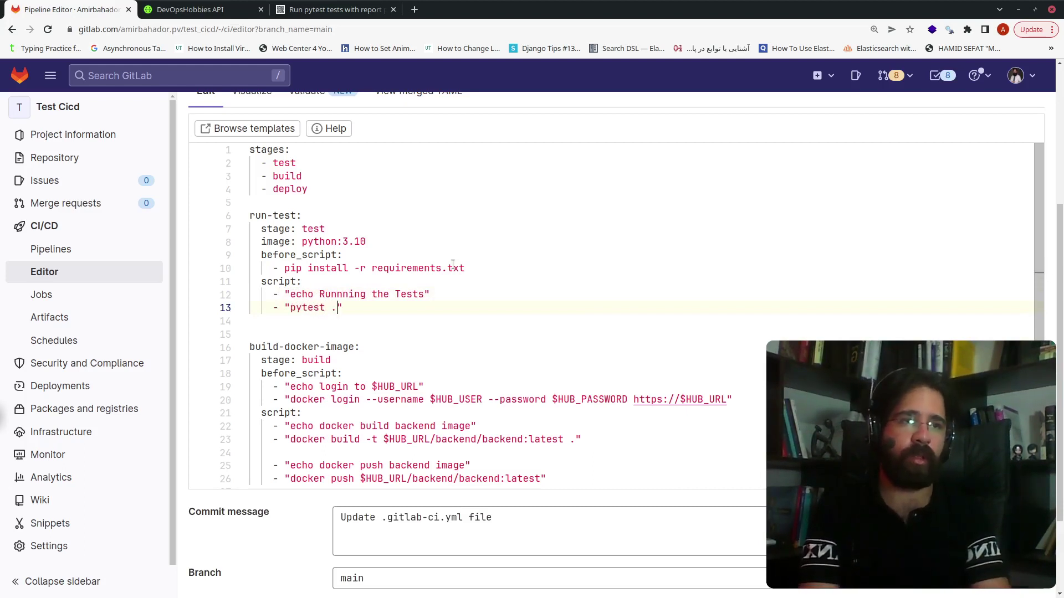
key(BackSpace)
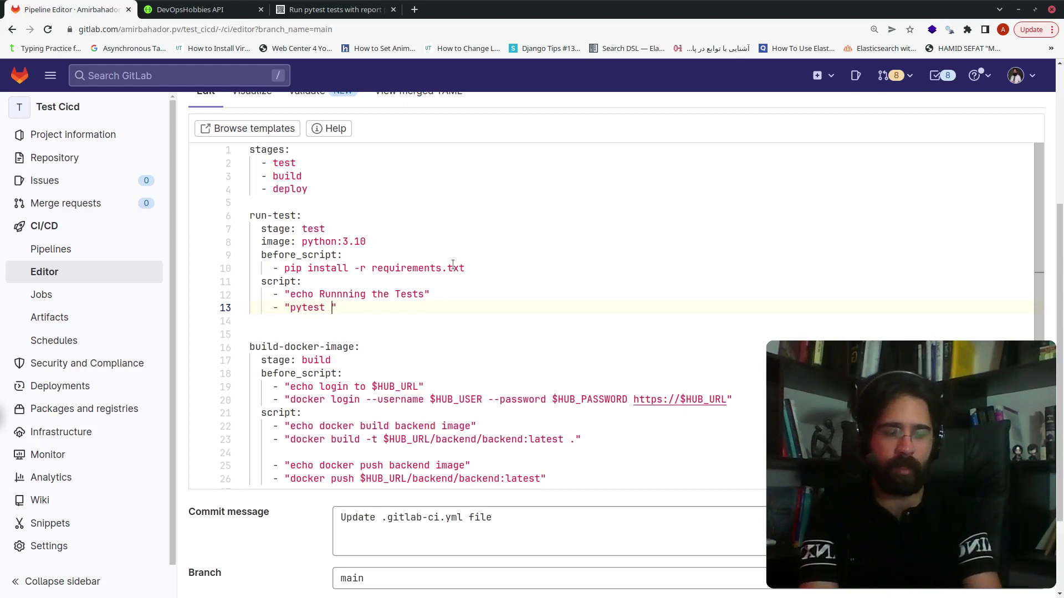
text(-v)
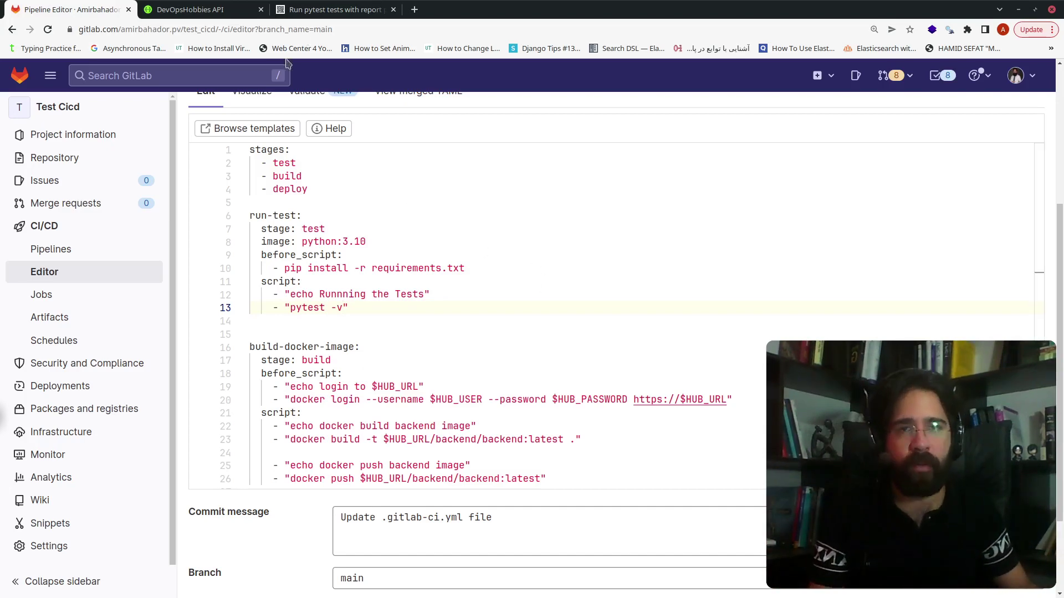
Check the allow_failure: true line in the changed job example of the pytest article.
click(333, 10)
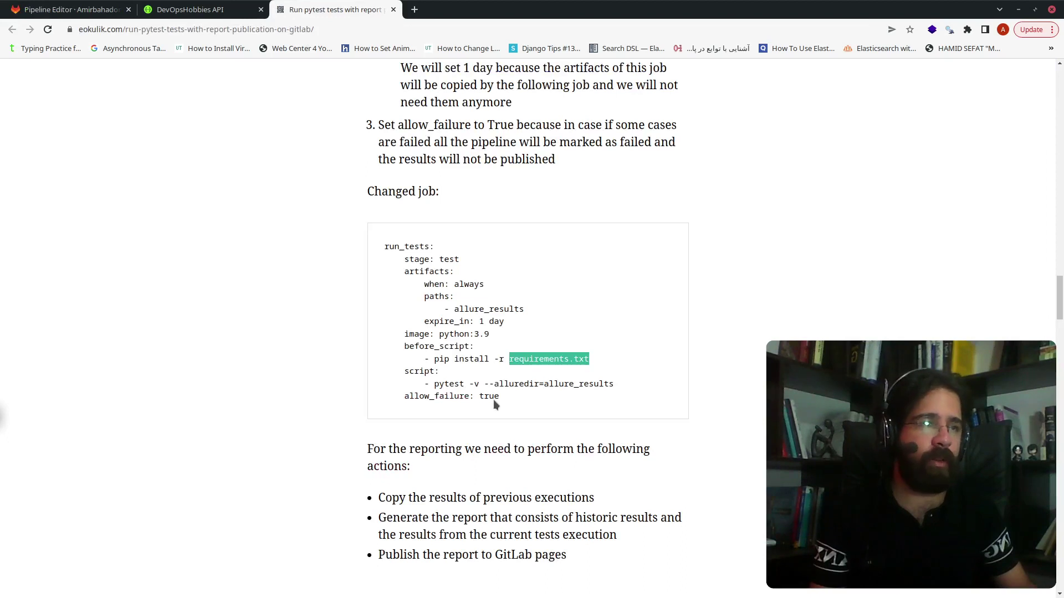
drag(499, 396, 409, 396)
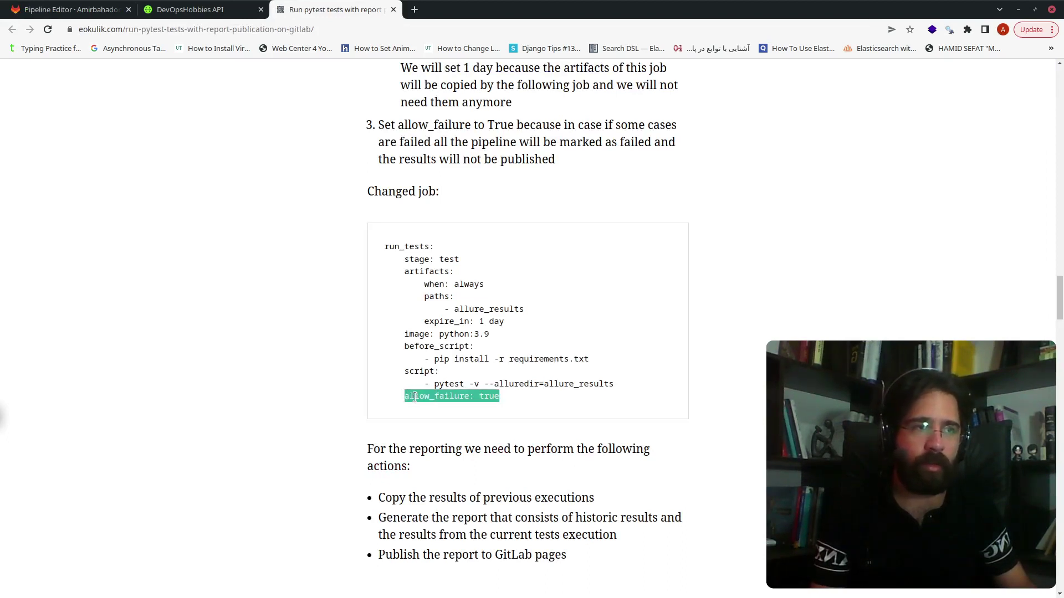
right_click(414, 397)
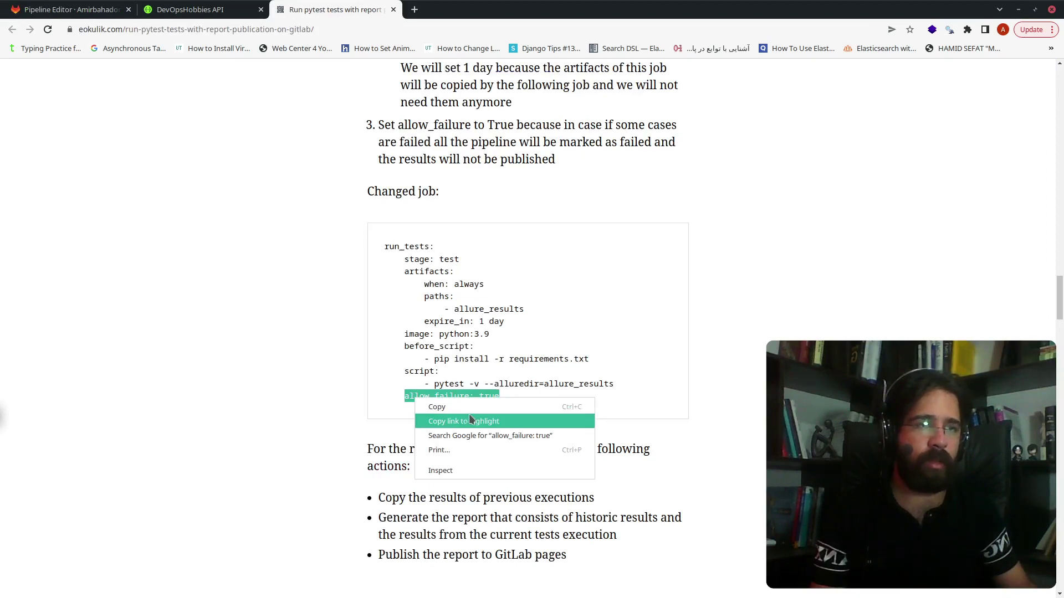
click(30, 4)
Commit the updated .gitlab-ci.yml file to the main branch and open the pipeline created for that commit.
click(38, 7)
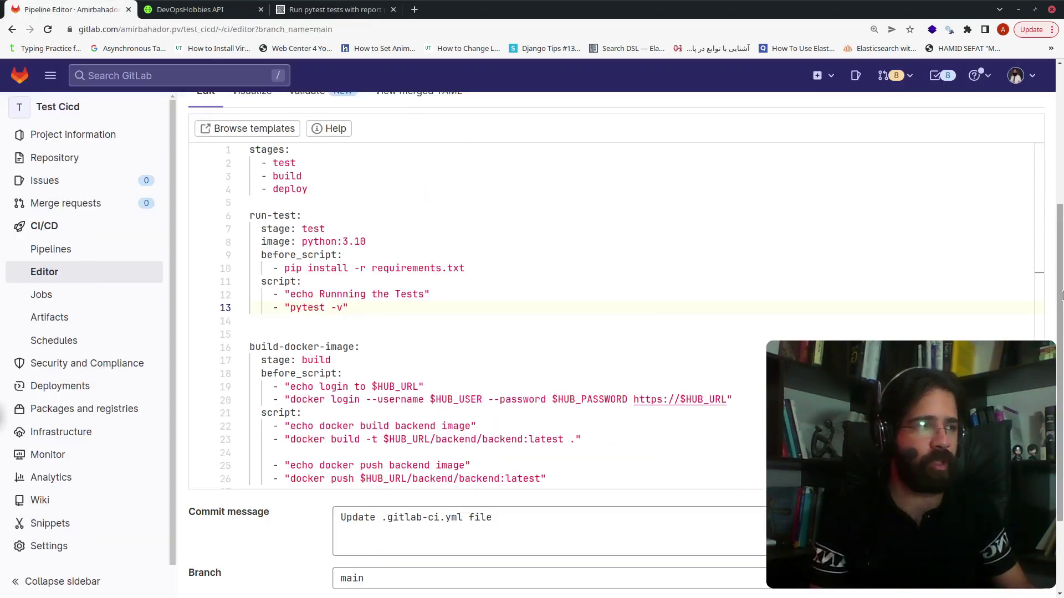
drag(1060, 285, 1059, 388)
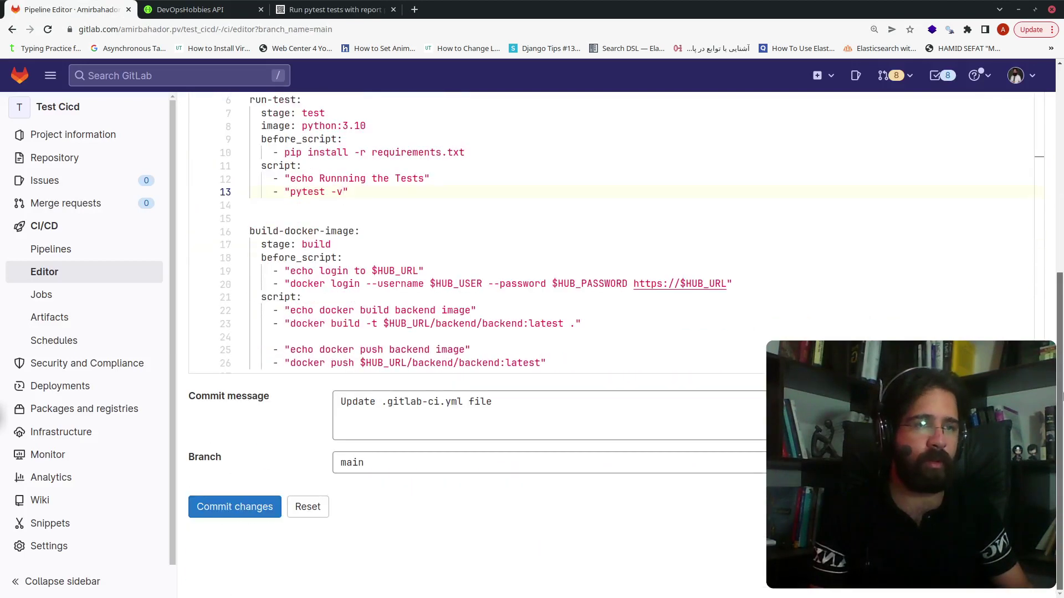
click(232, 514)
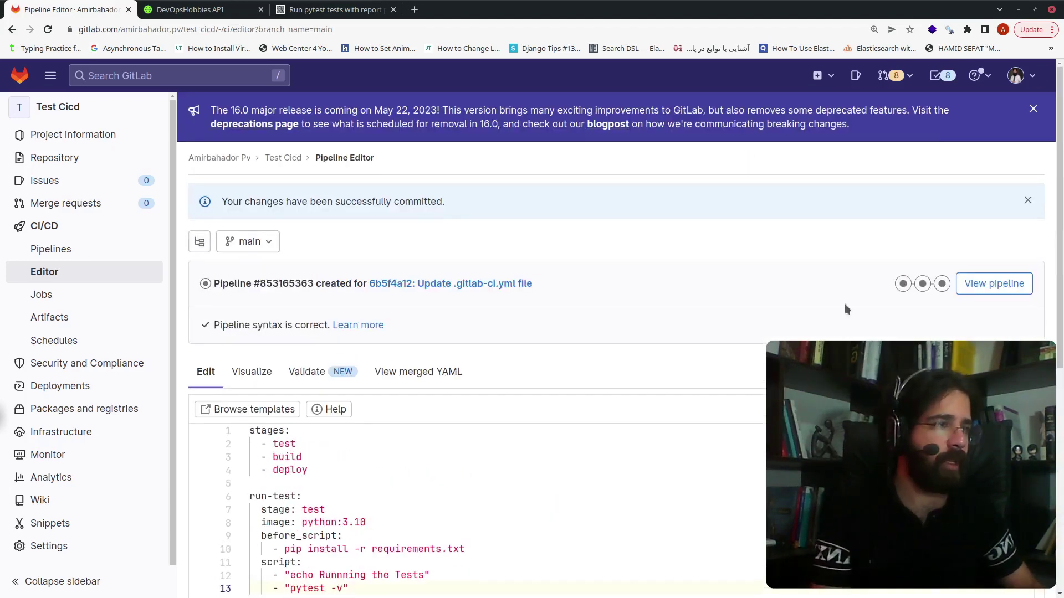
click(993, 289)
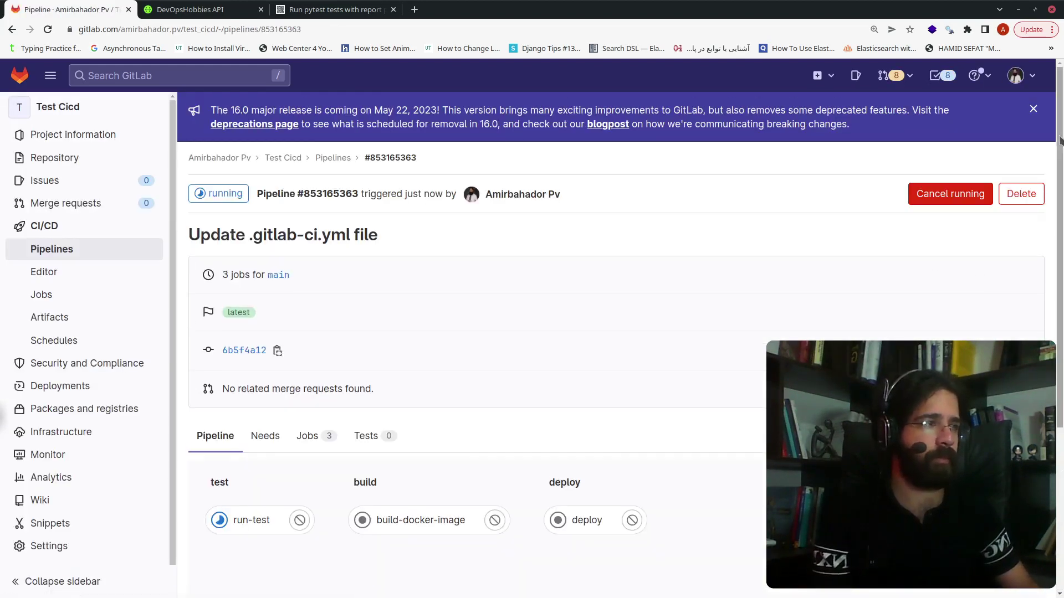
scroll(998, 233, down, 3)
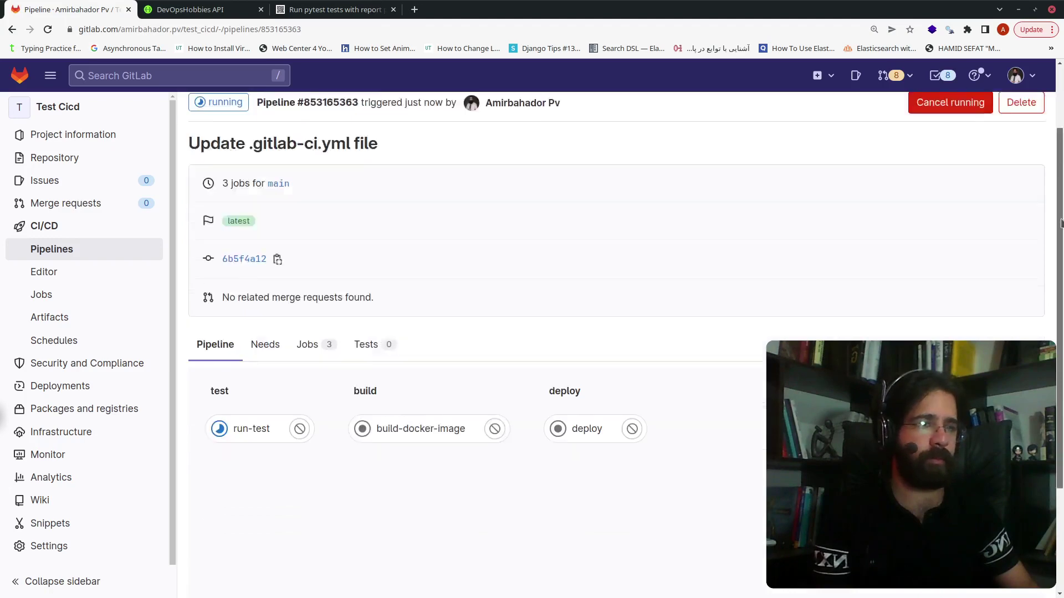
Review the changed run_tests job example and its surrounding instructions in the pytest article.
click(331, 9)
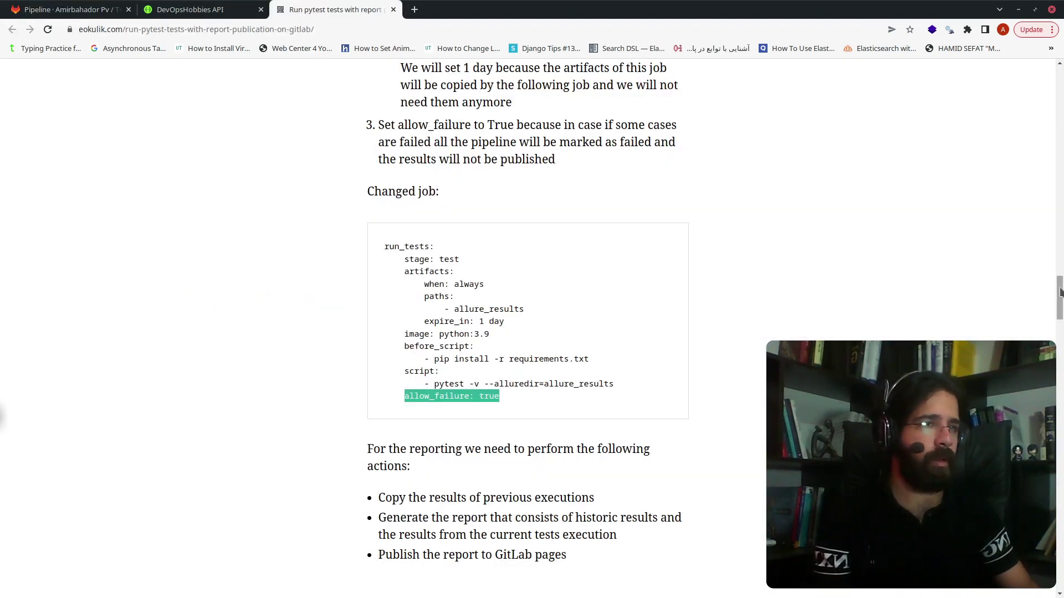
scroll(1059, 292, up, 4)
scroll(656, 256, down, 5)
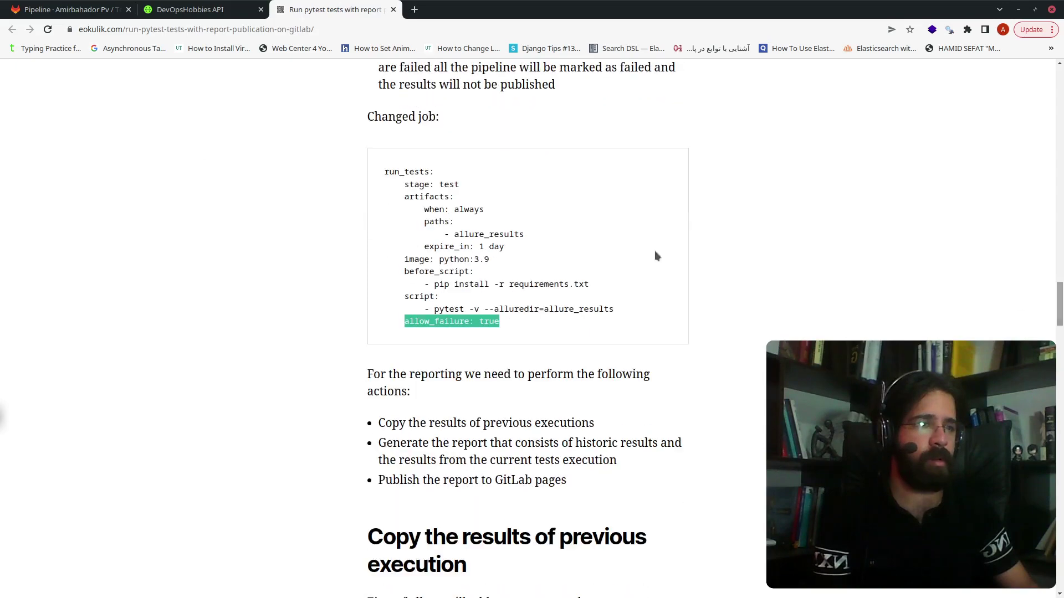
Return to the GitLab pipeline, reload it, and open the run-test job to examine its log.
click(94, 7)
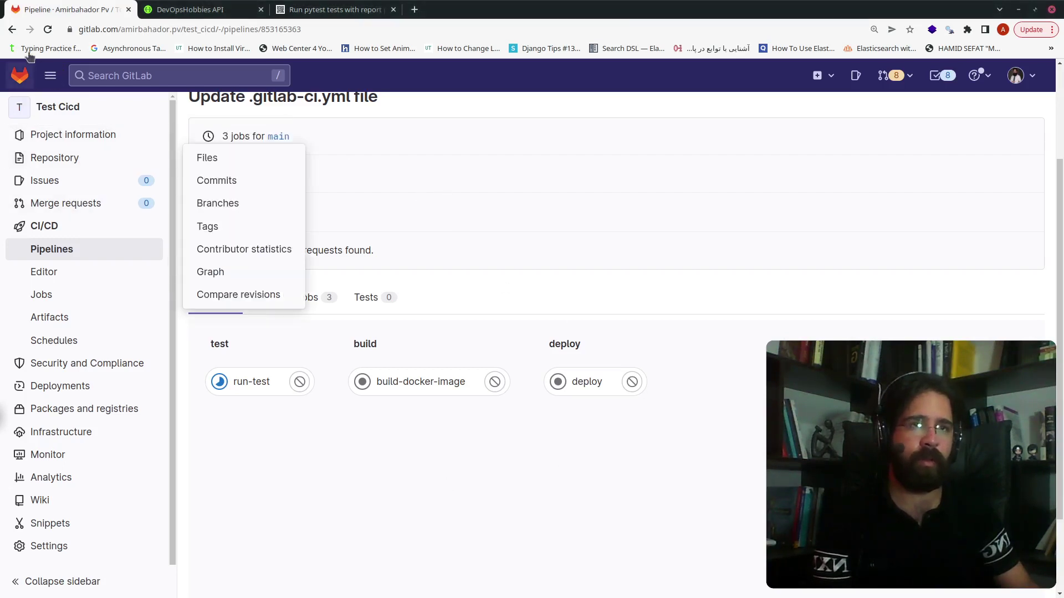
key(F5)
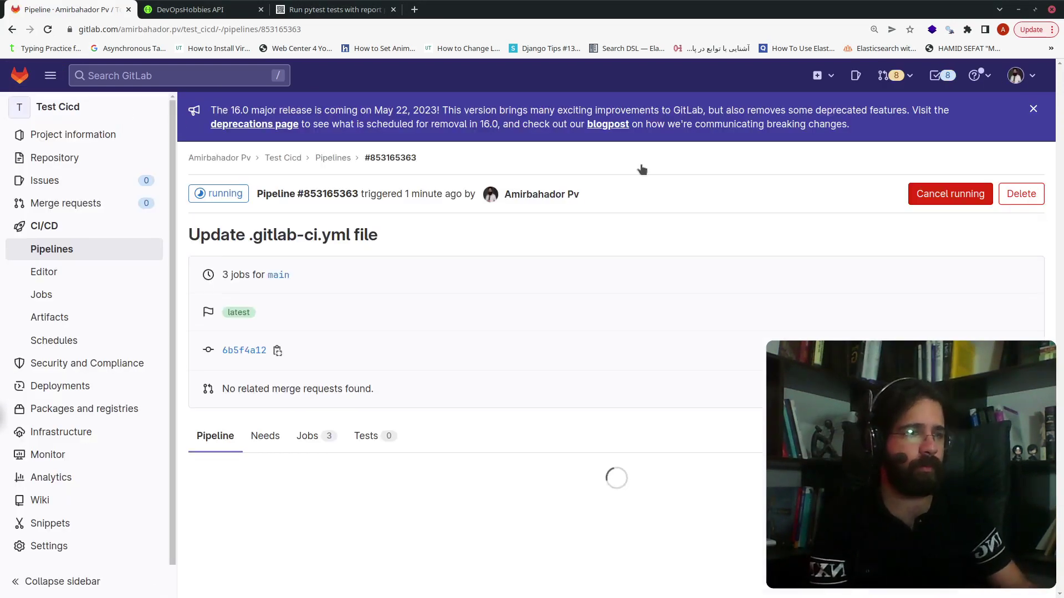
drag(1056, 222, 338, 414)
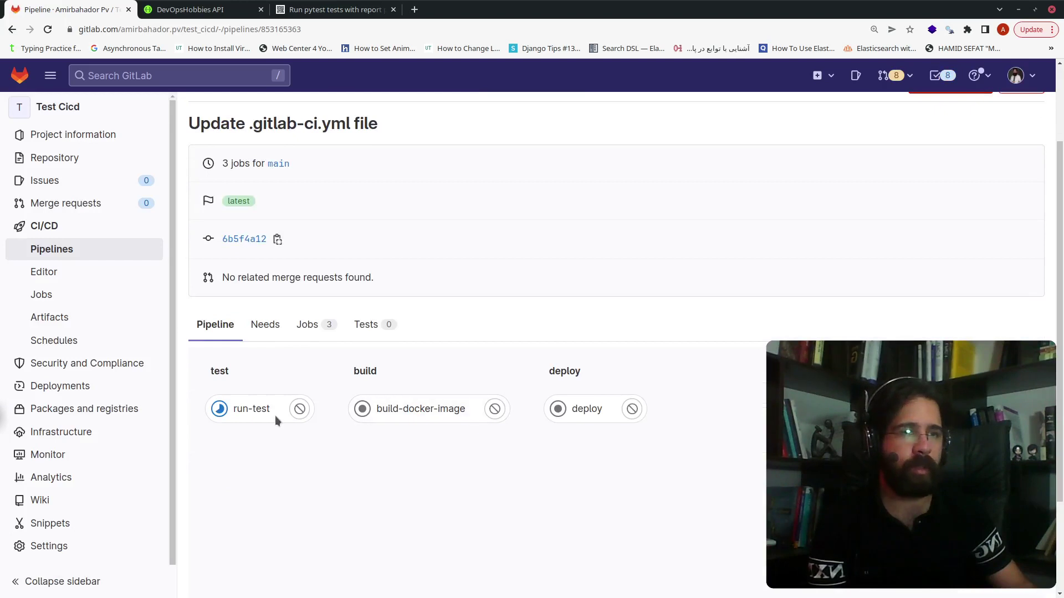
click(240, 408)
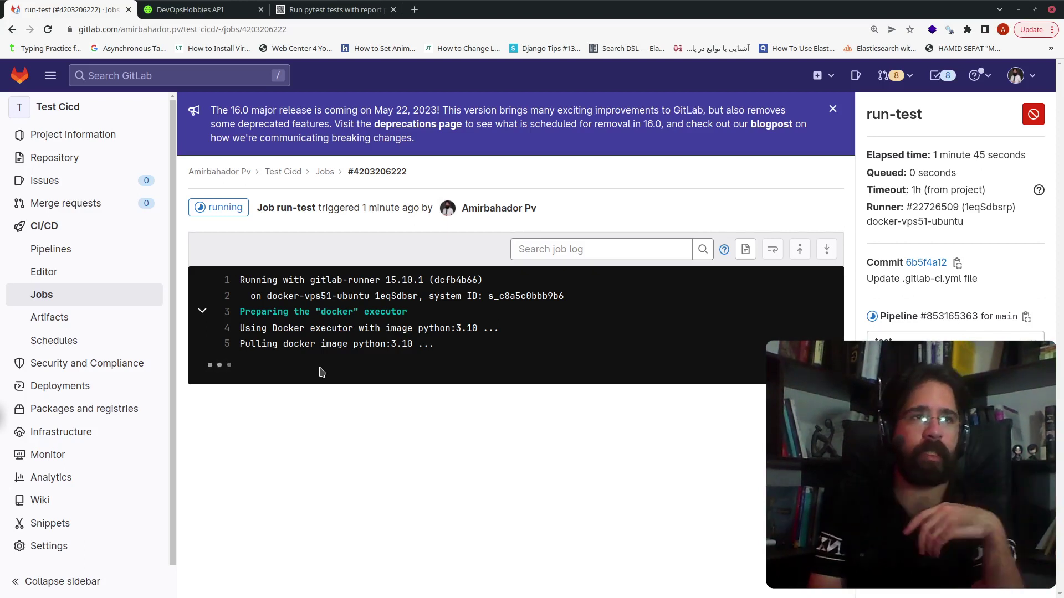
In a new browser tab, bring up the suggested registry.superzz.ir browse address and remove the superzz part from its host name.
click(414, 9)
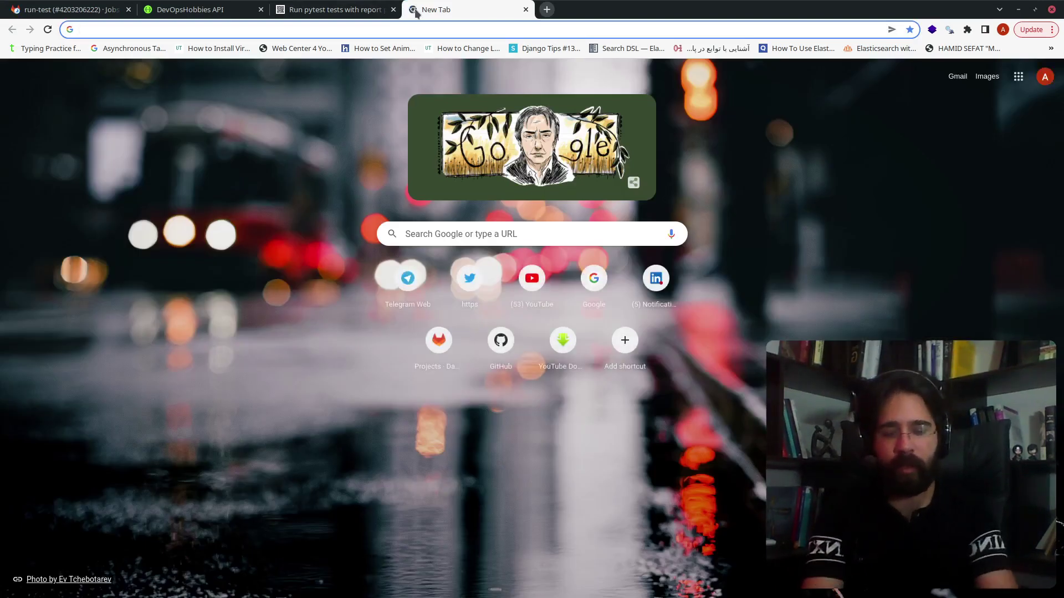
text(r)
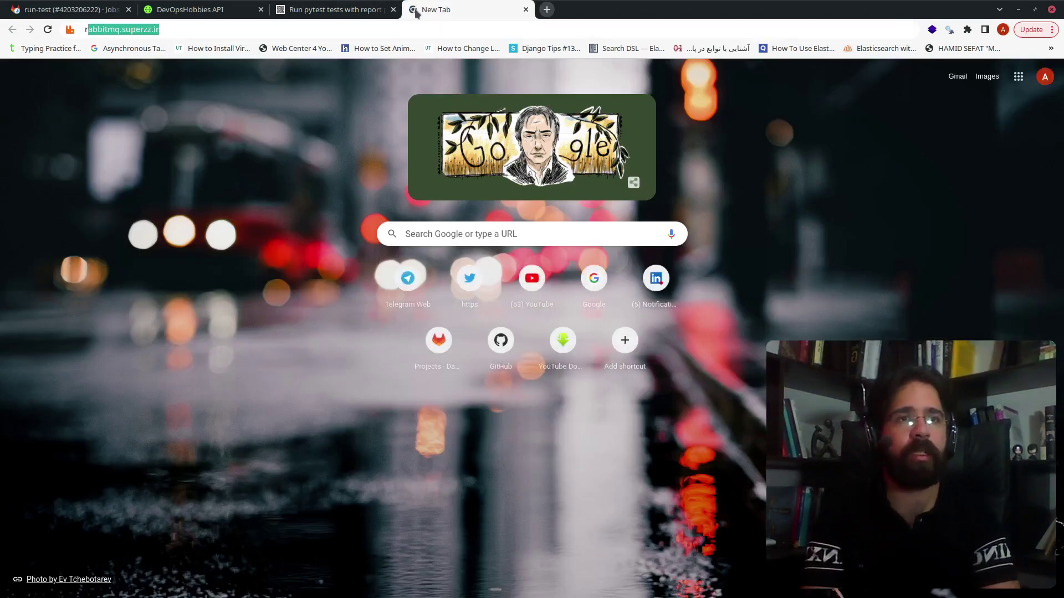
text(egi)
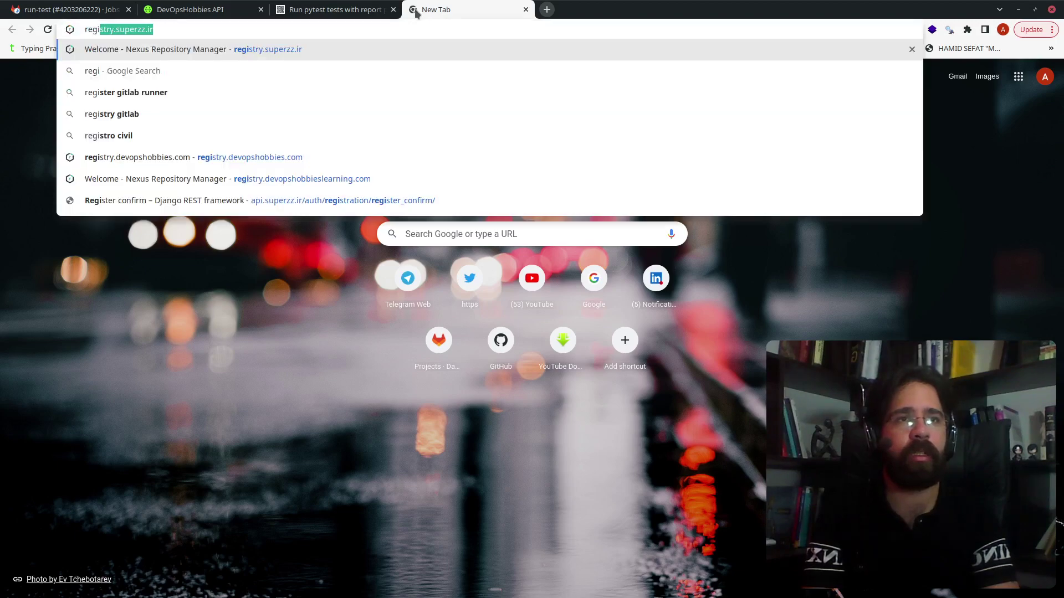
key(Right)
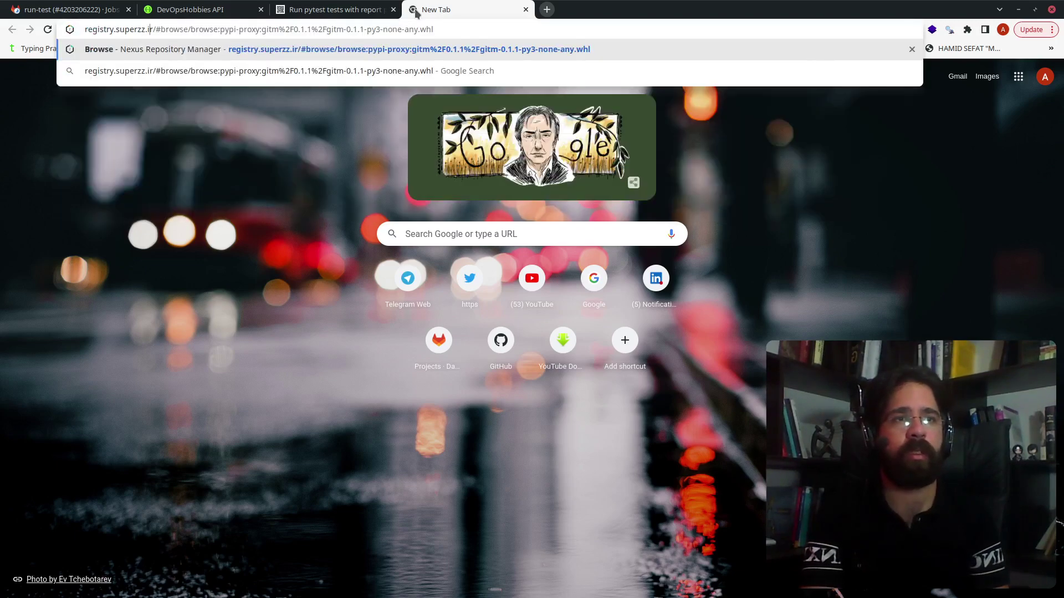
key(BackSpace)
key(BackSpace)
key(BackSpace)
key(BackSpace)
key(BackSpace)
key(BackSpace)
key(BackSpace)
key(BackSpace)
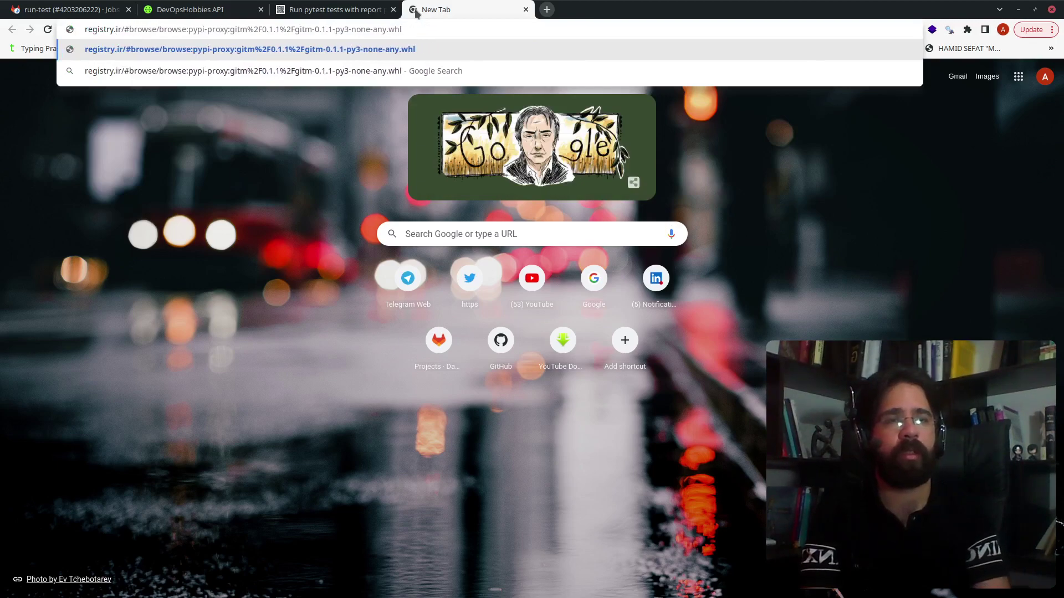
Change the address host to registry.devopshobbieslearning.com, keeping the browse path, and load the page.
text(devios)
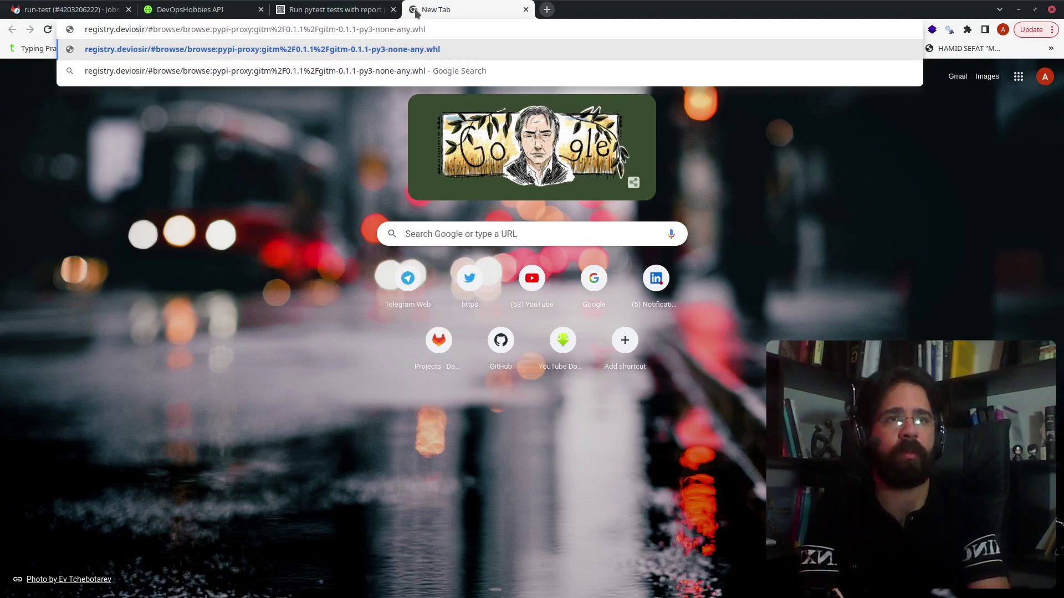
key(BackSpace)
key(BackSpace)
key(BackSpace)
text(ops)
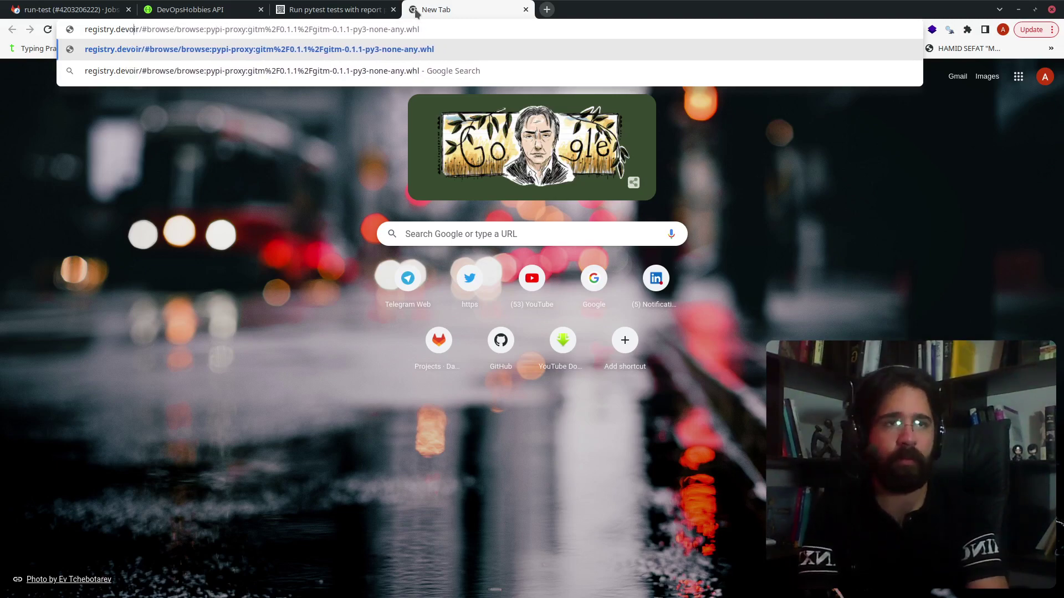
text(h)
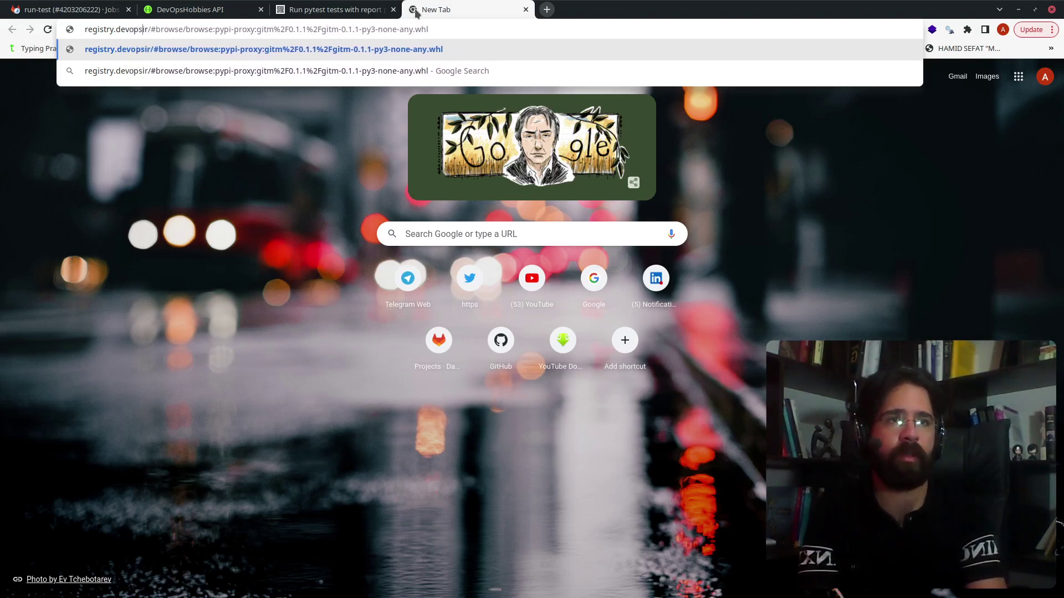
text(obbieslea)
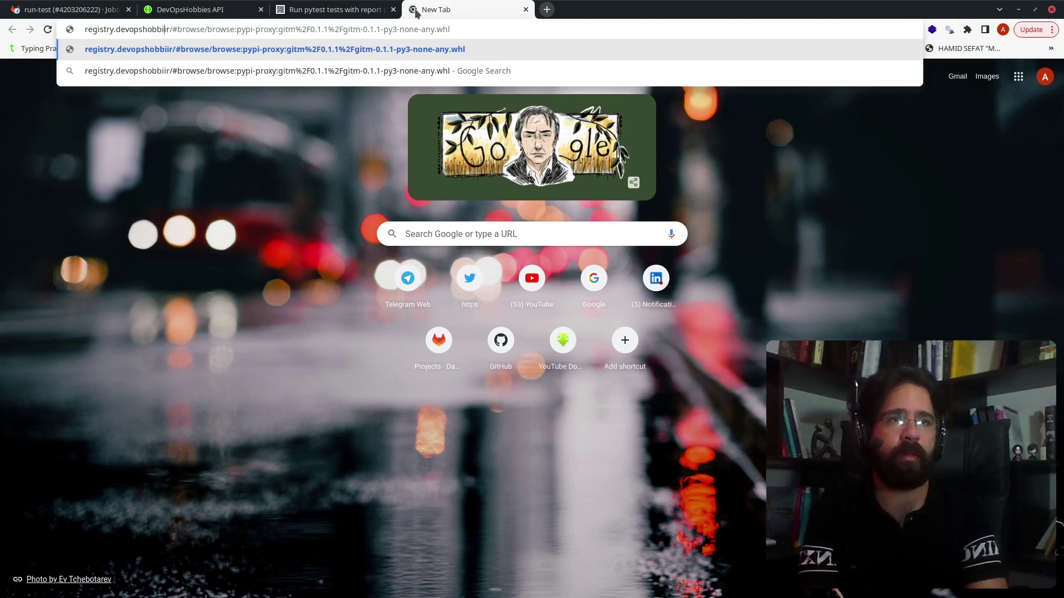
text(rning.)
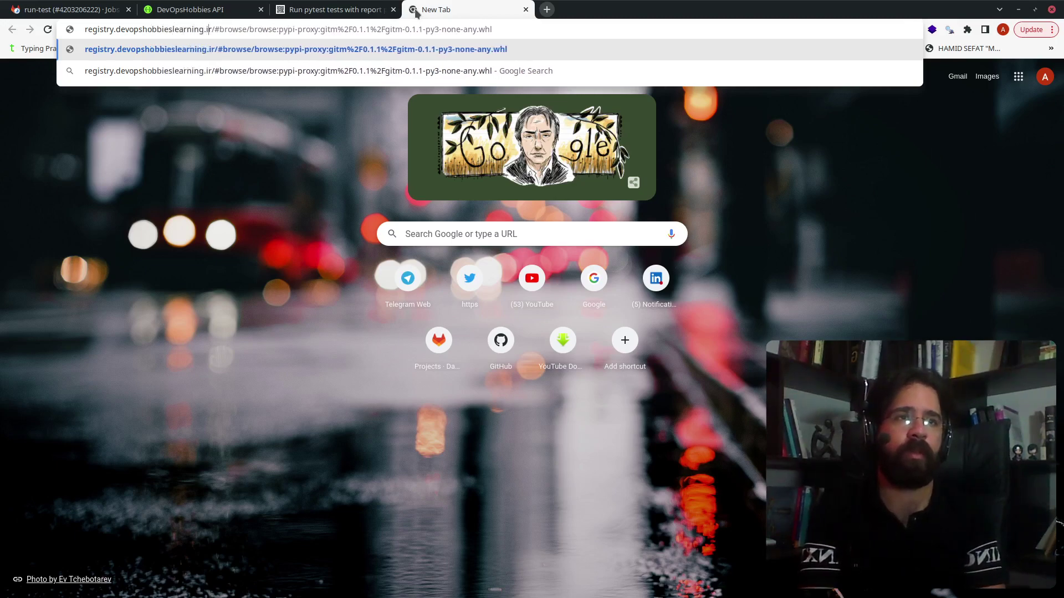
key(BackSpace)
key(BackSpace)
text(com)
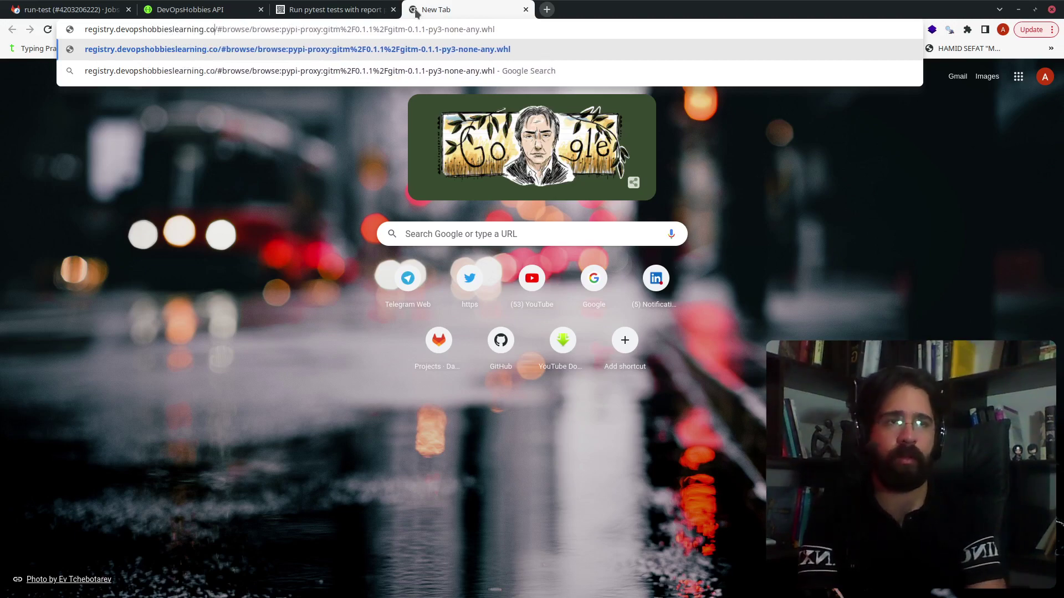
key(Return)
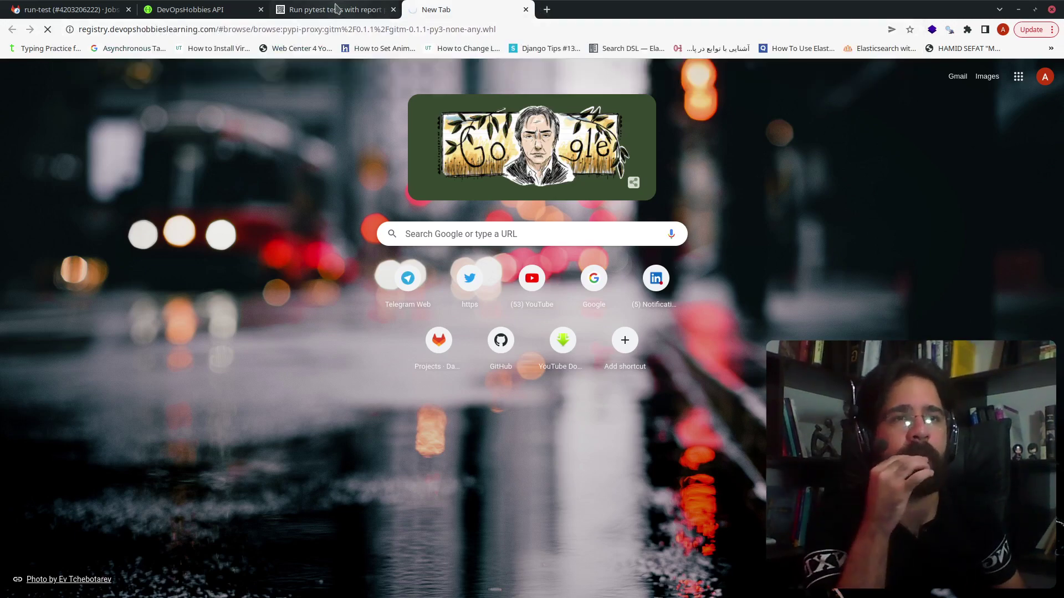
click(296, 10)
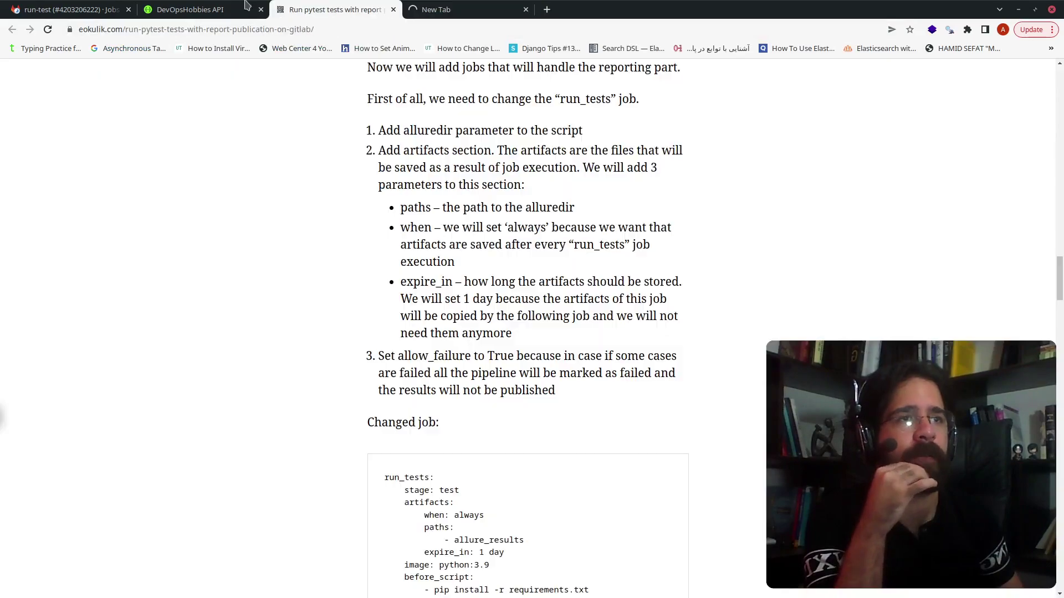
click(226, 5)
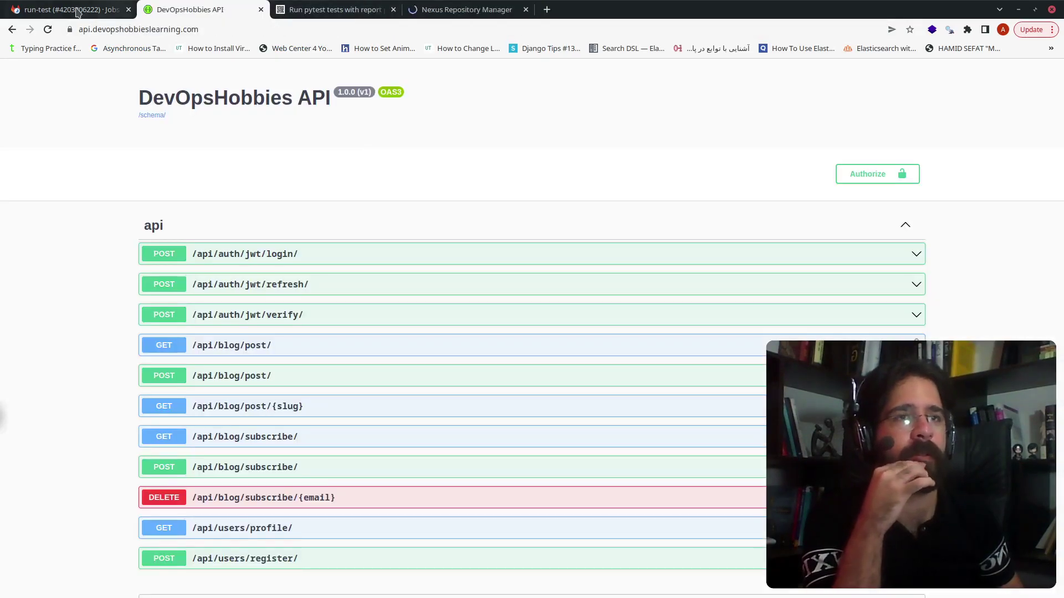
Check the run-test job, return to Nexus, and browse docker-registry through utils/python/tags to select the 3.10.7-slim-buster image.
click(78, 11)
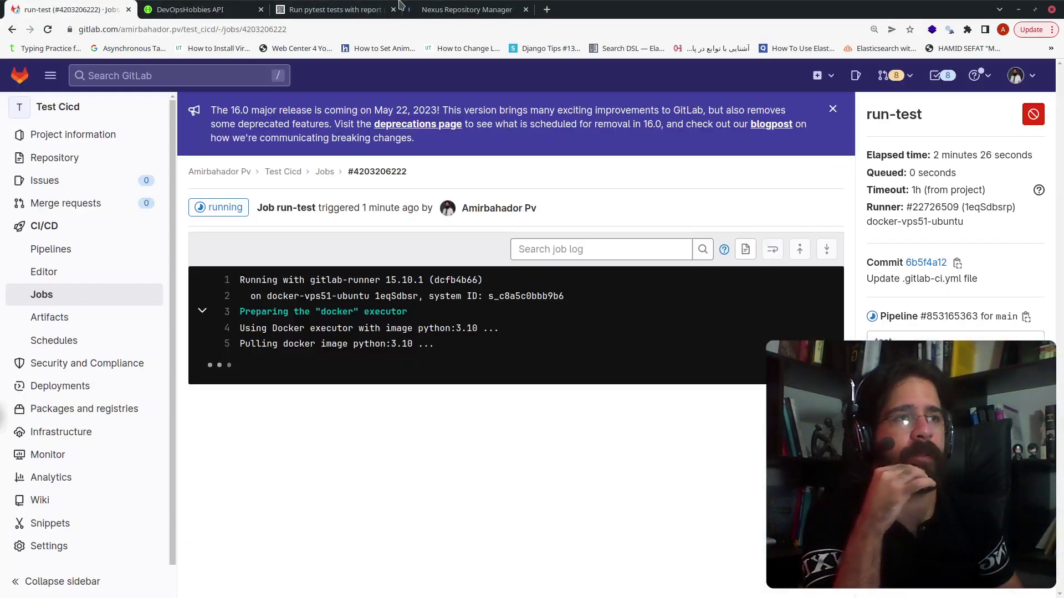
click(479, 4)
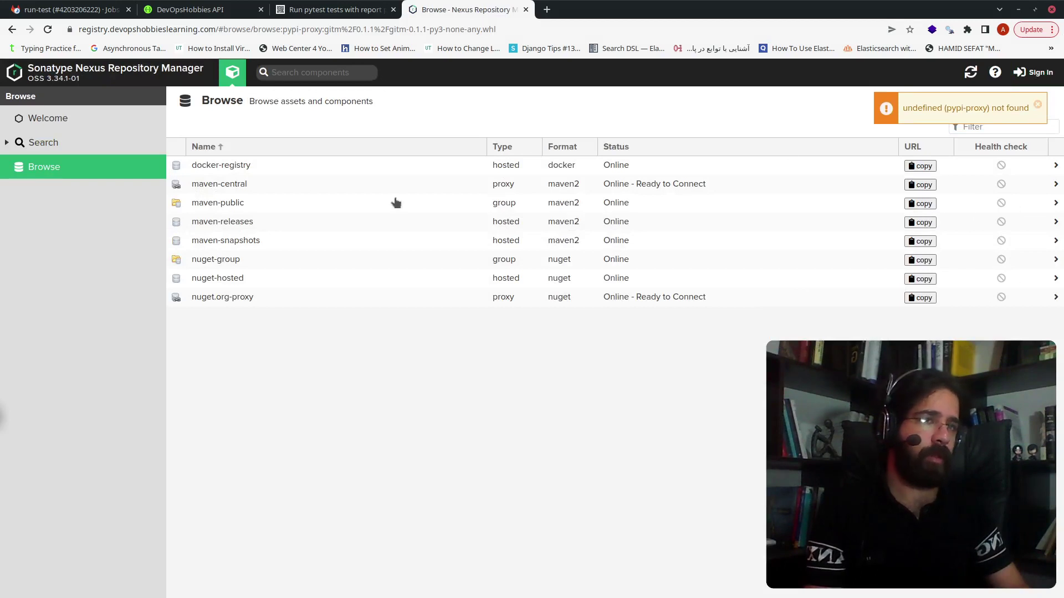
click(270, 168)
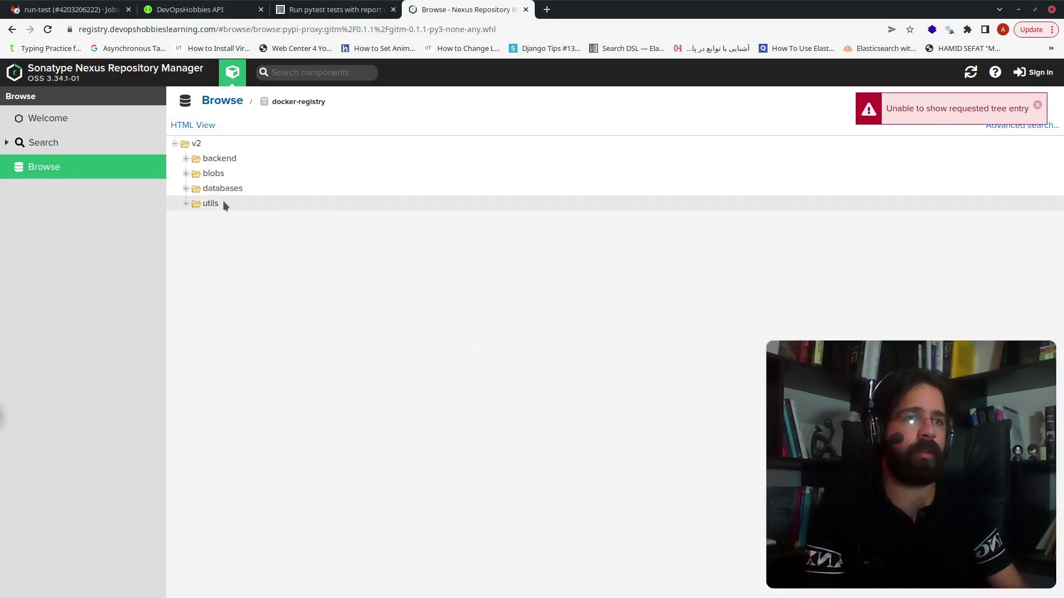
click(186, 204)
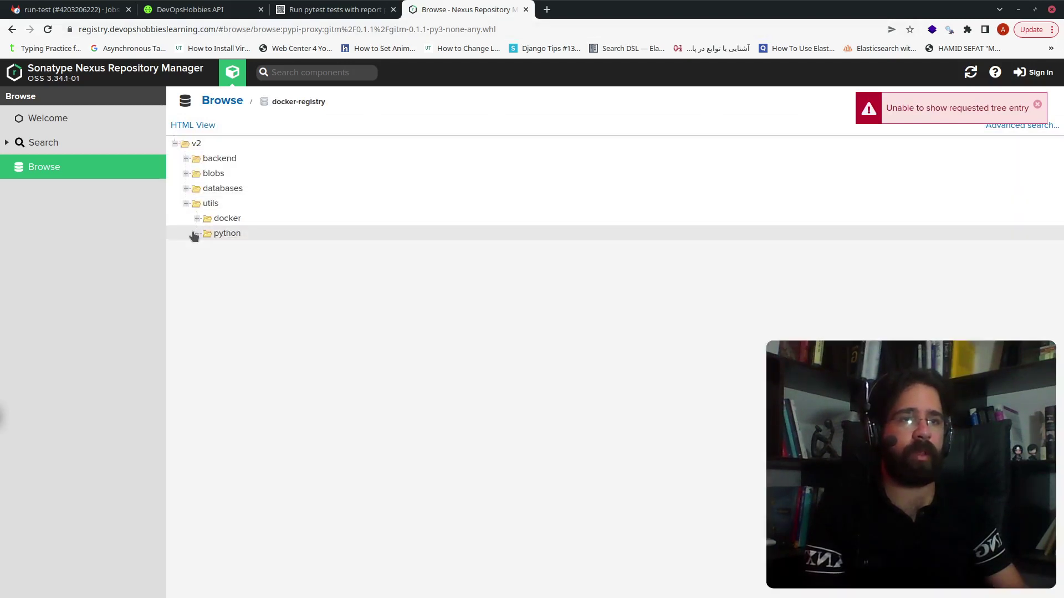
click(197, 234)
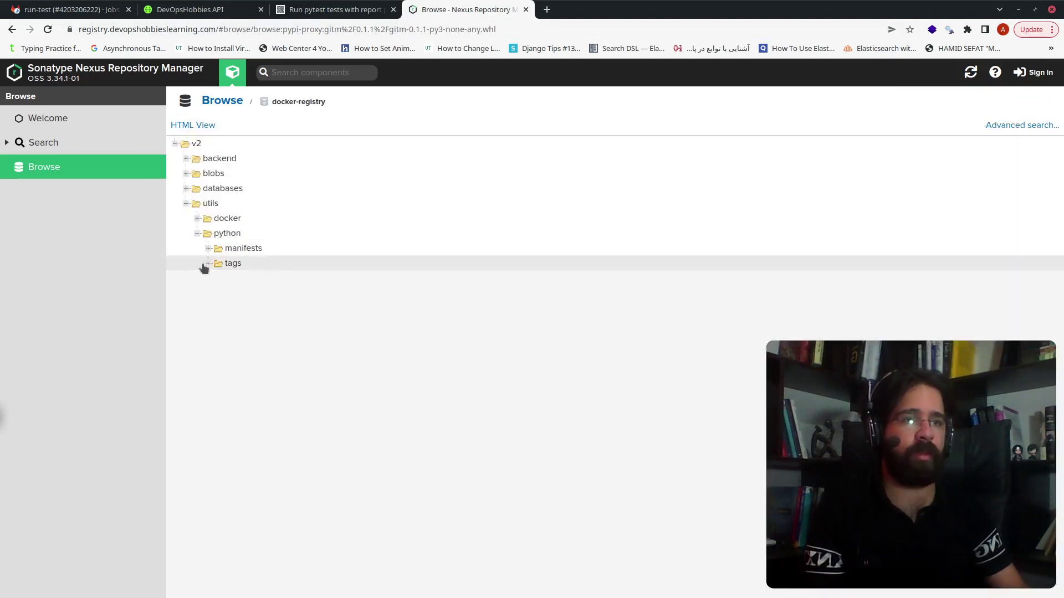
click(209, 263)
click(256, 278)
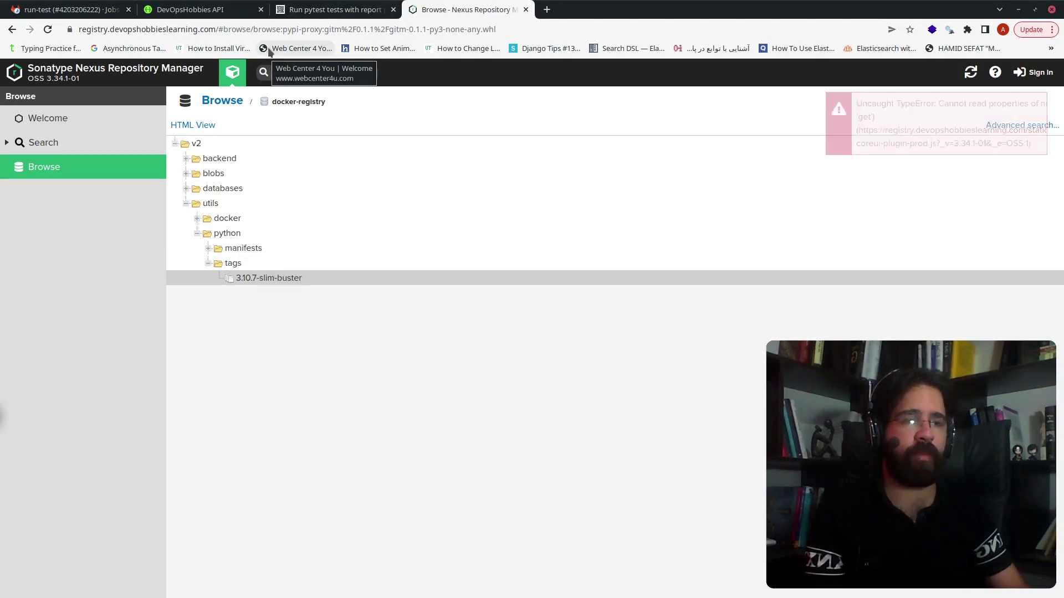
Return to the GitLab project and open the main branch's CI configuration in the pipeline editor, reviewing its jobs.
click(207, 6)
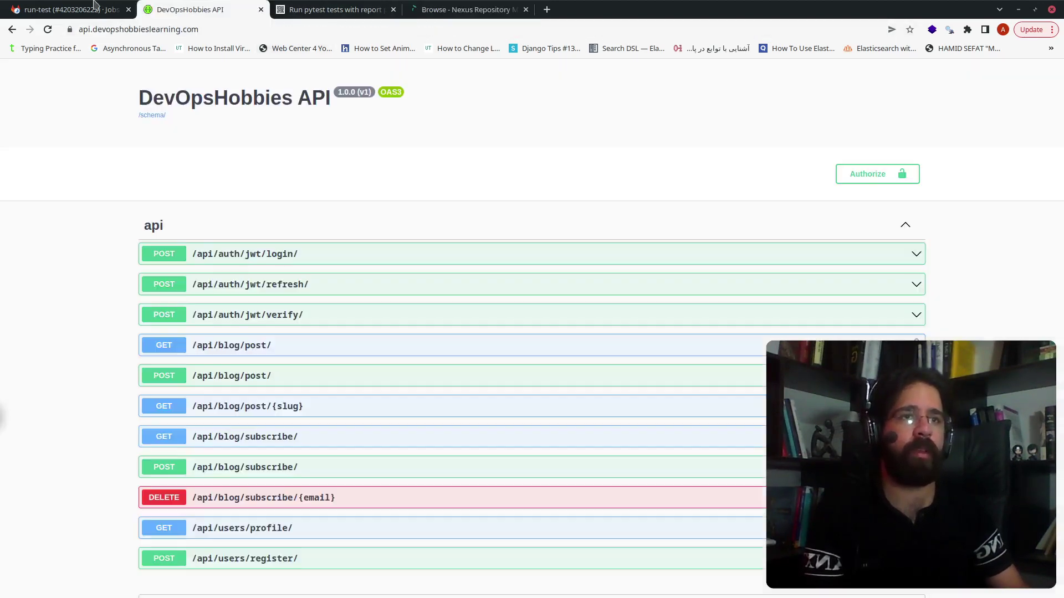
click(86, 5)
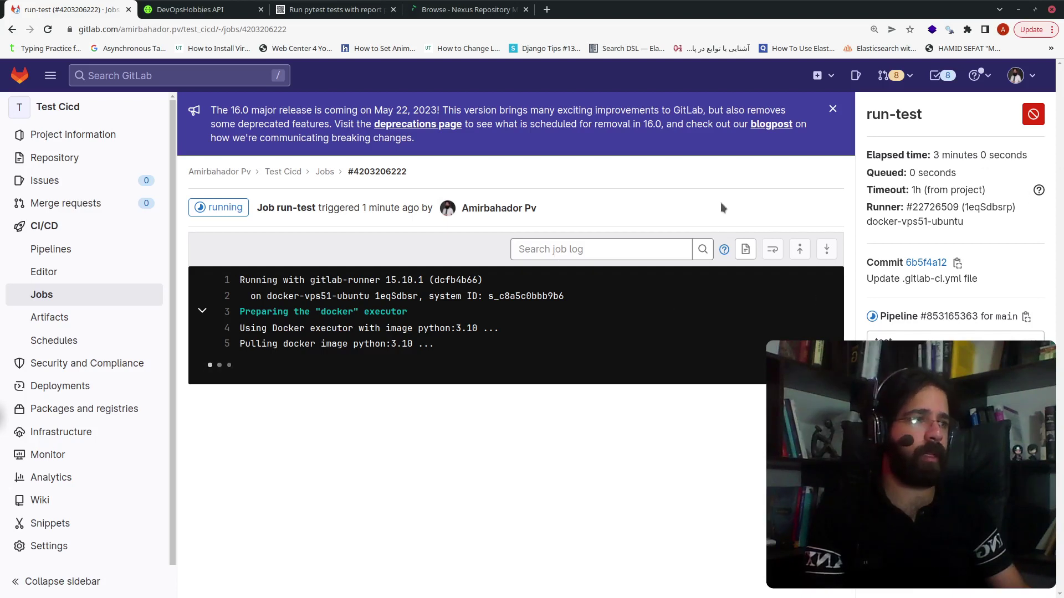
click(93, 273)
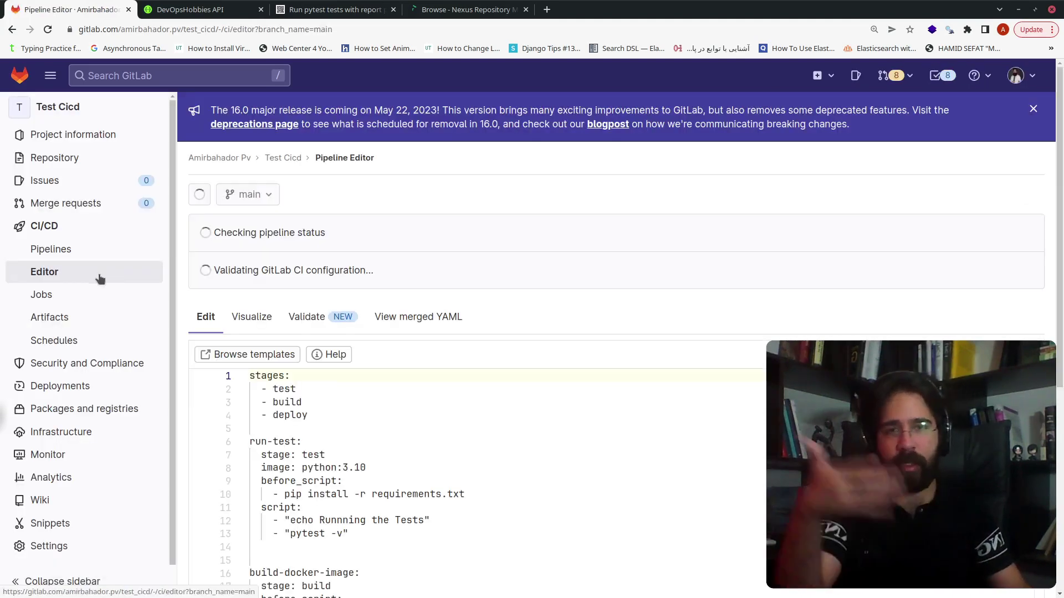
scroll(1044, 271, down, 1)
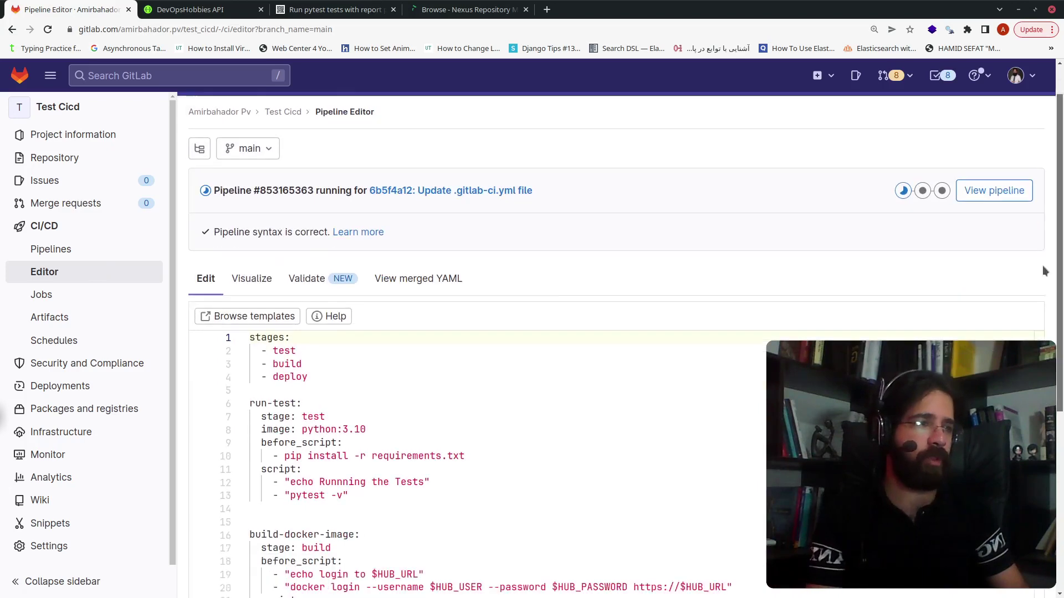
scroll(1045, 271, down, 4)
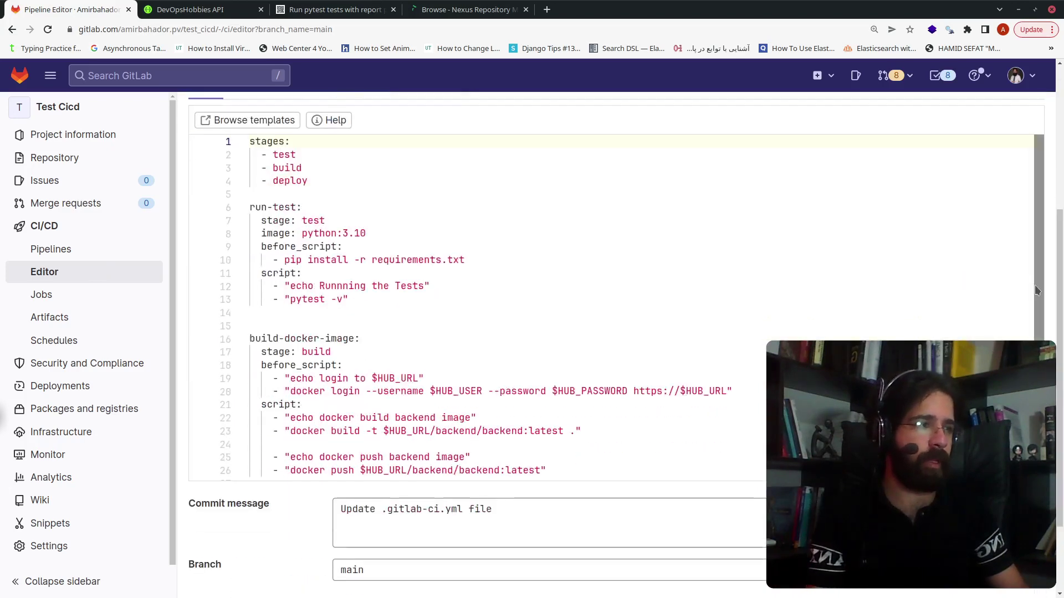
scroll(1042, 283, down, 2)
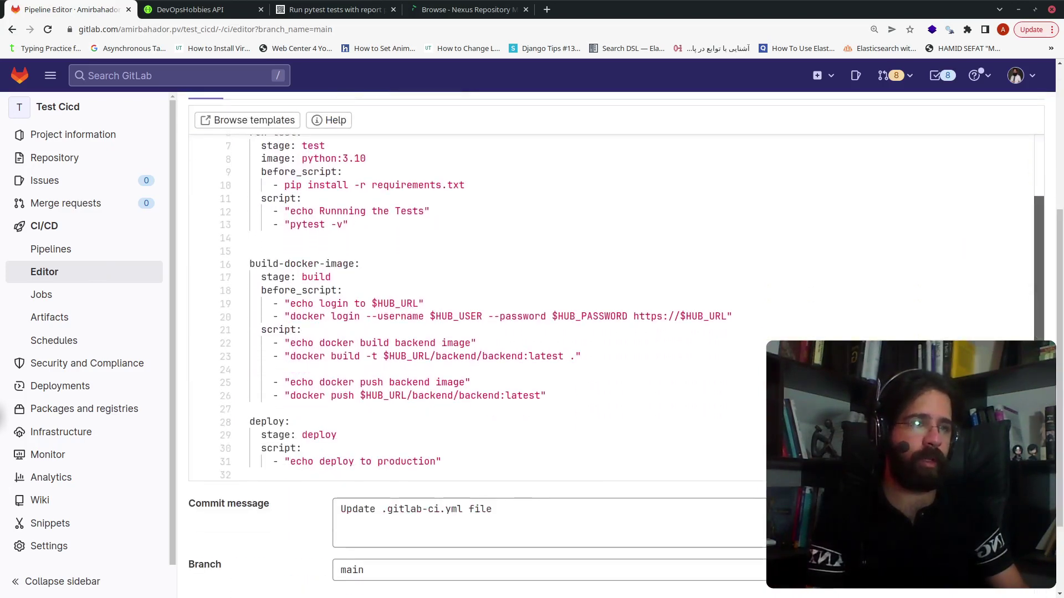
scroll(573, 246, up, 3)
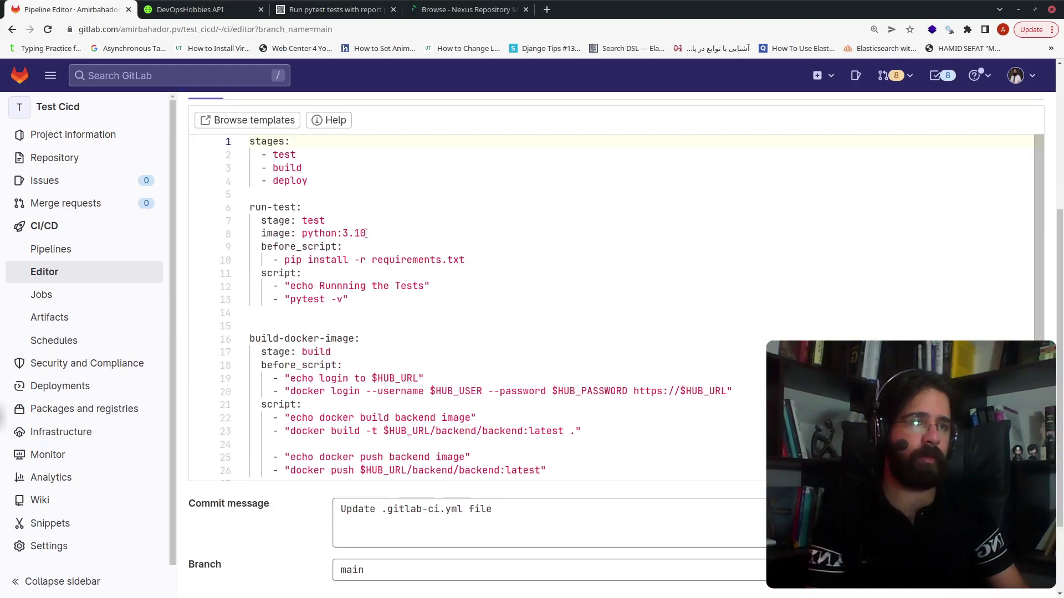
Replace the run-test job's image with docker.devopshobbieslearning.com/utils/python:3.10.7-slim-buster, consulting the Nexus registry for the tag.
shift+click(303, 230)
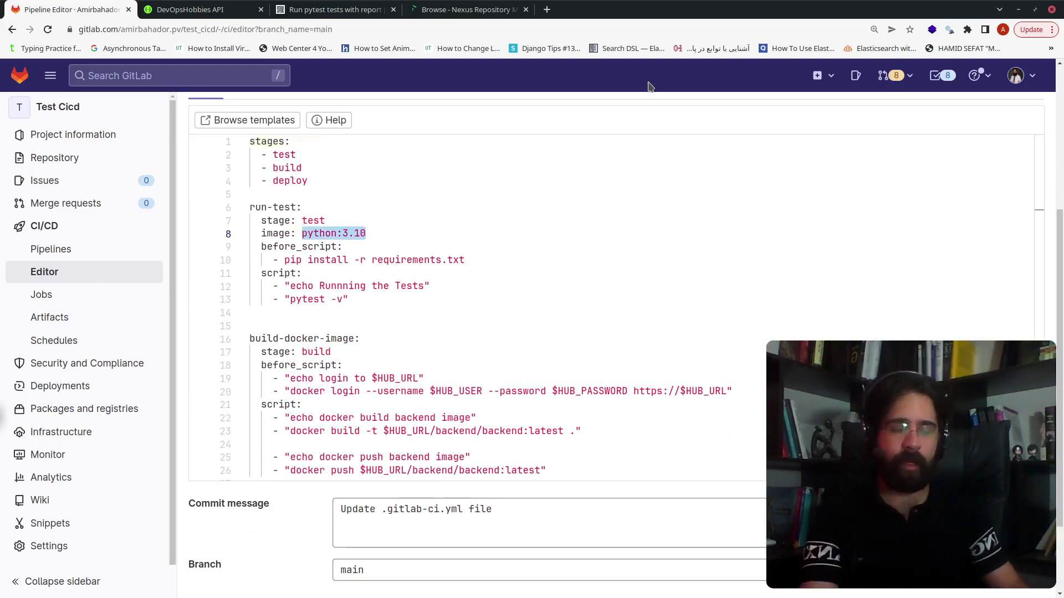
text(docker.devopshobbieslearning.com/utils/)
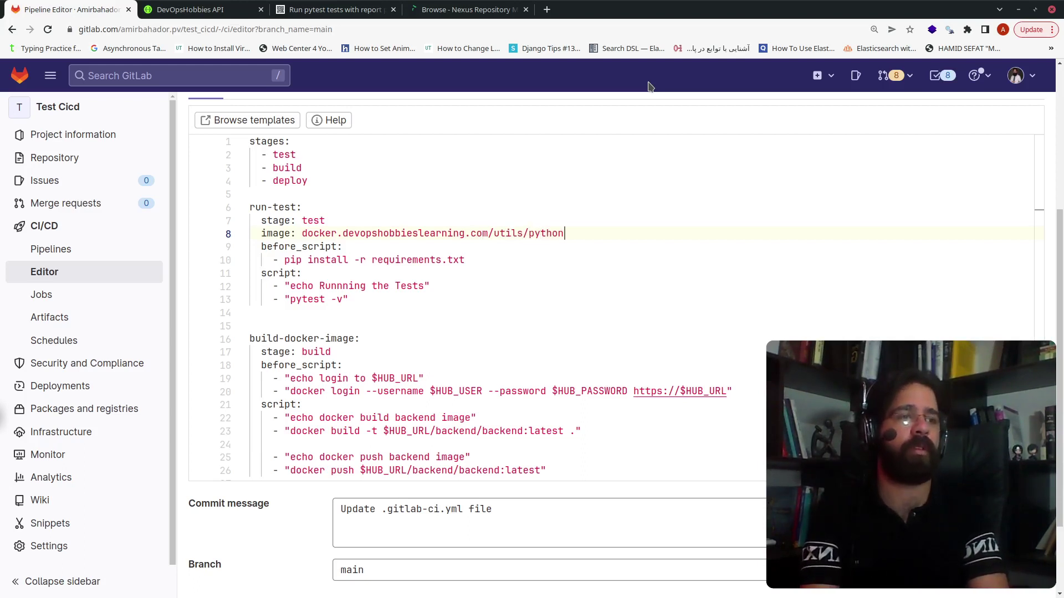
click(479, 6)
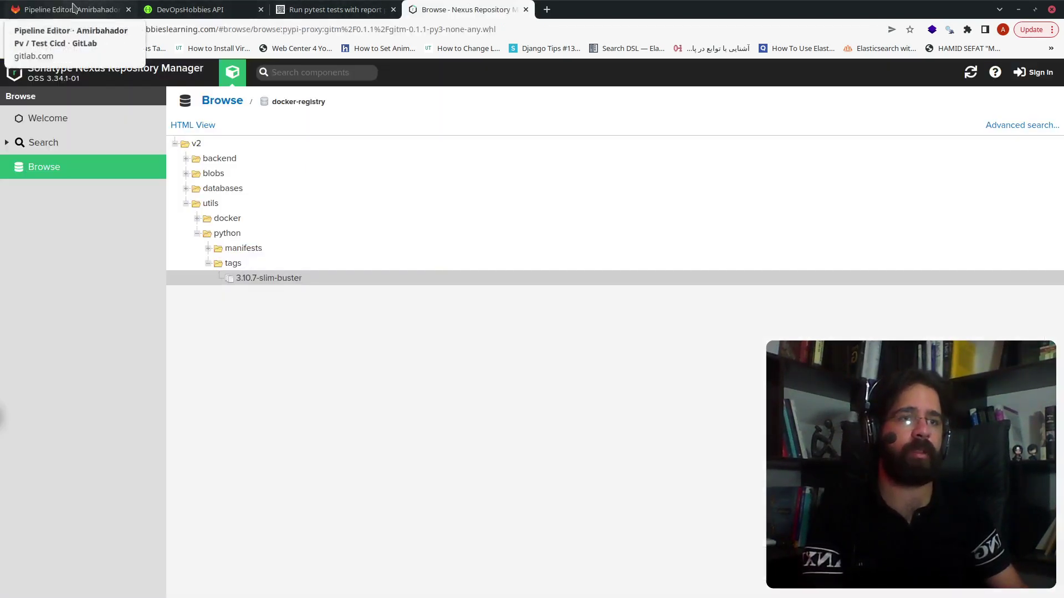
click(90, 7)
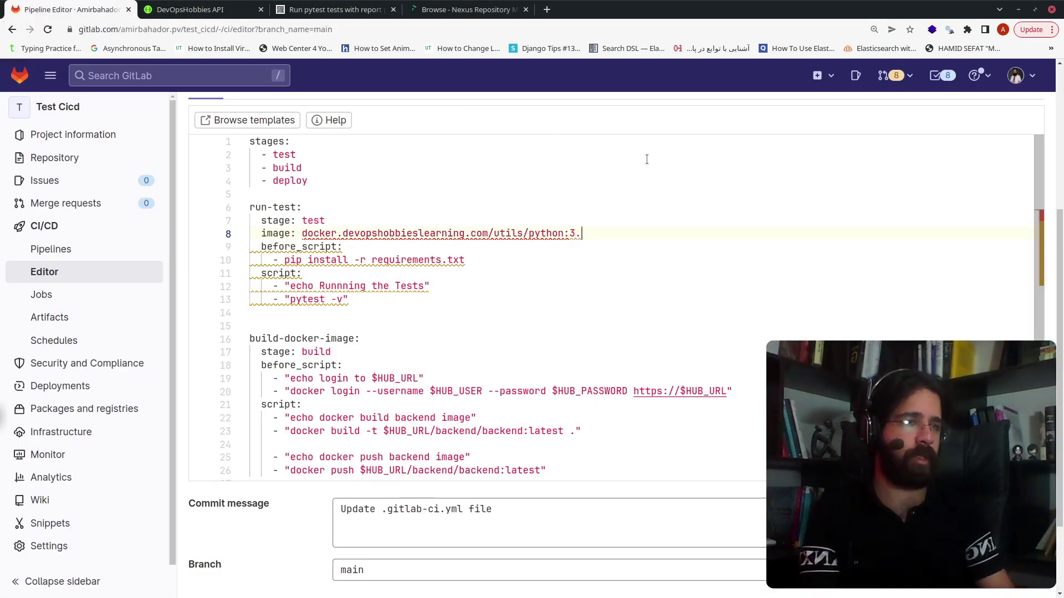
text(1)
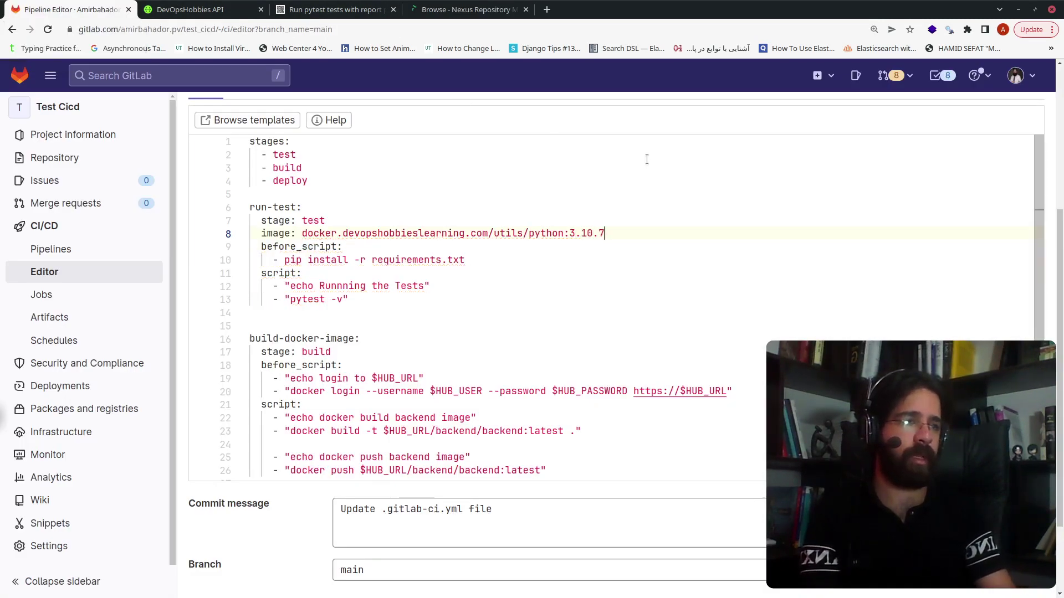
text(0.7-slim)
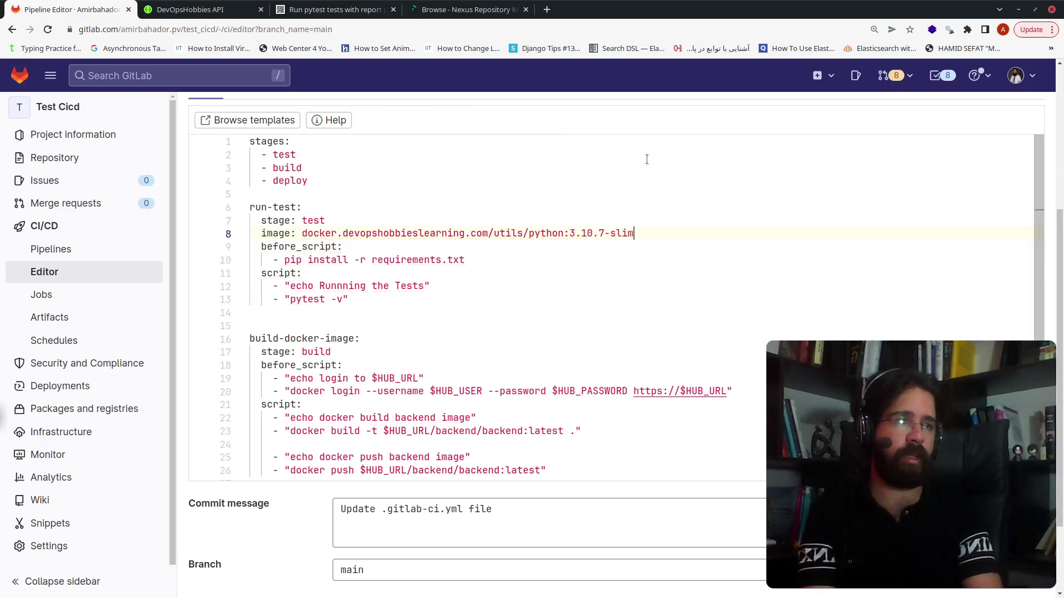
text(-buster)
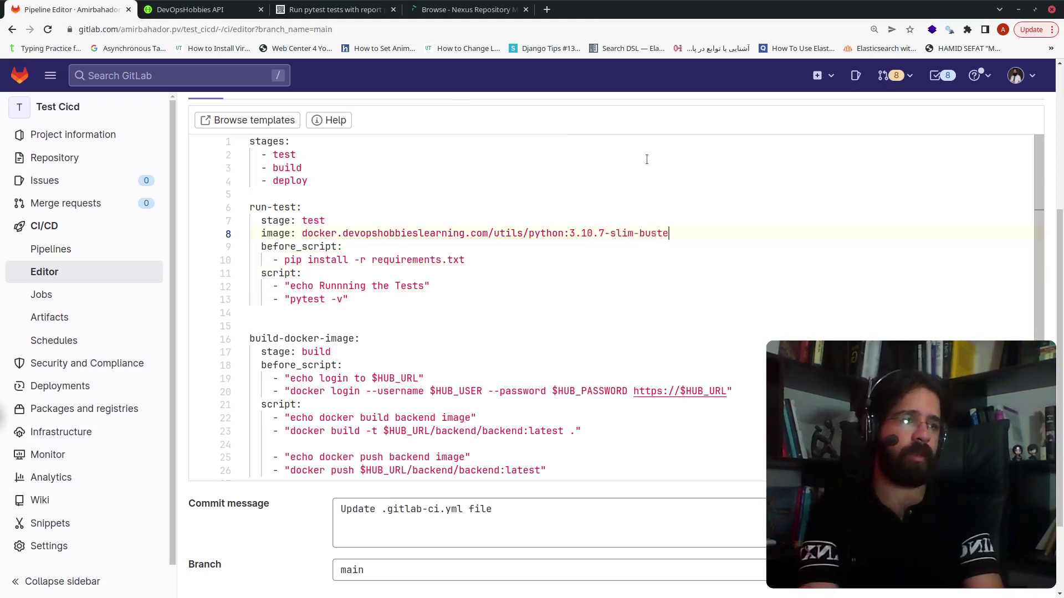
Compare the image tag with the Nexus entry, and commit the .gitlab-ci.yml change to the main branch.
click(463, 6)
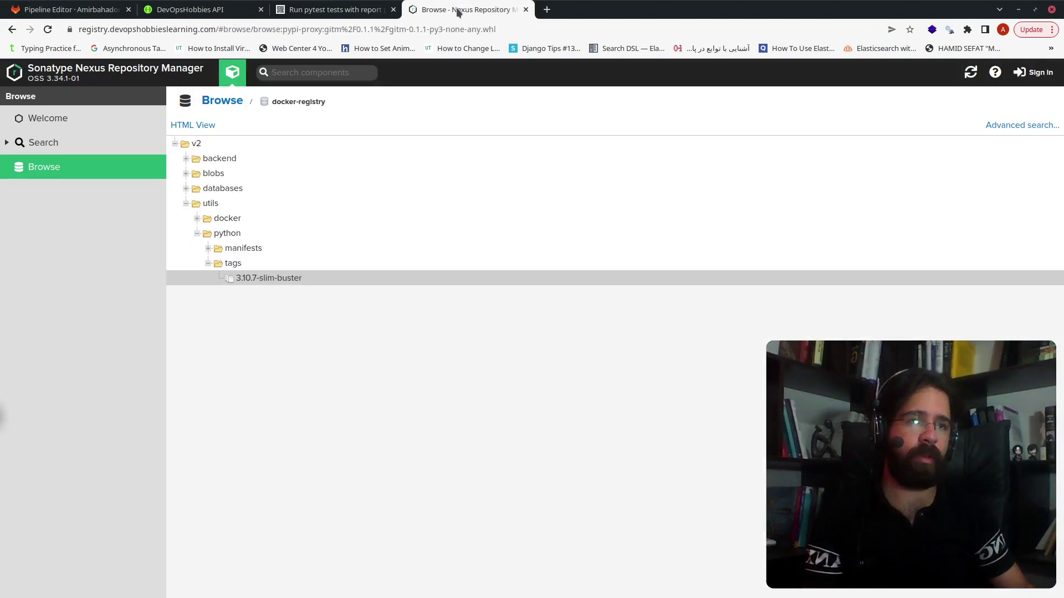
click(93, 7)
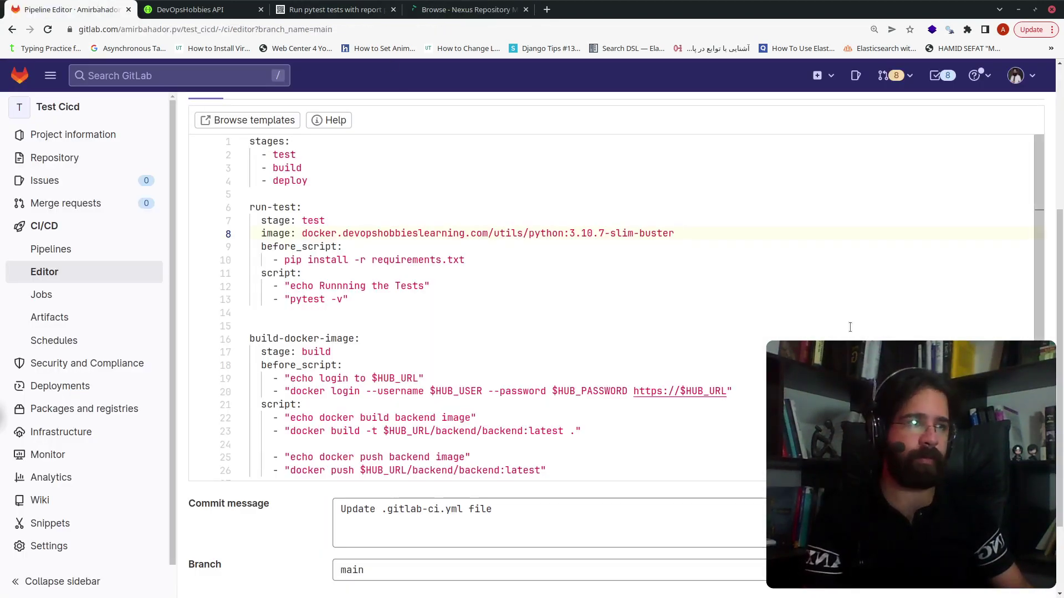
scroll(1051, 331, down, 2)
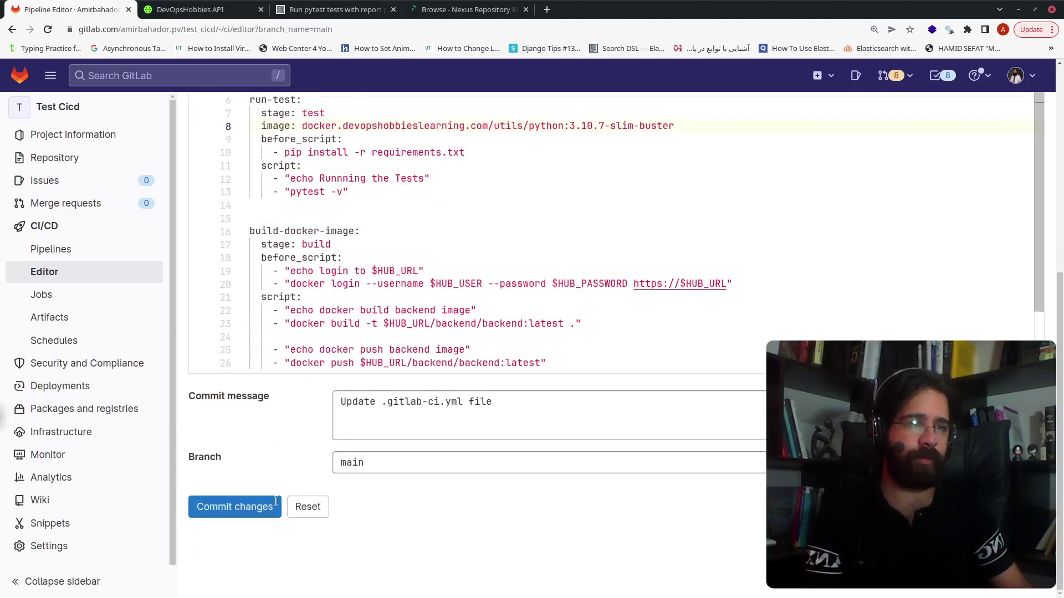
click(234, 507)
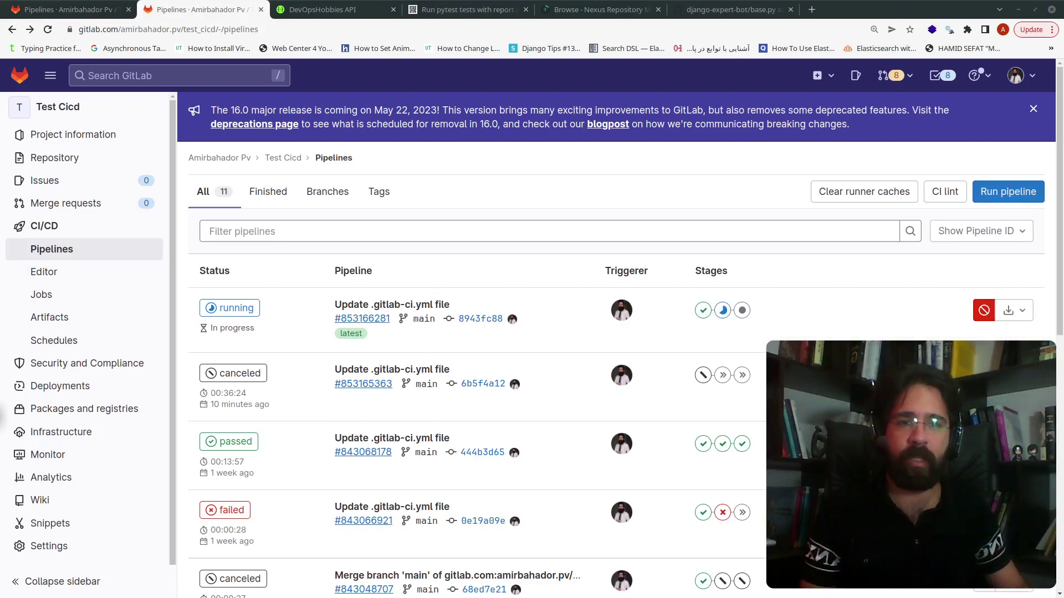
Open the latest pipeline's run-test job and examine its log for the Docker image used and the pytest results.
click(704, 312)
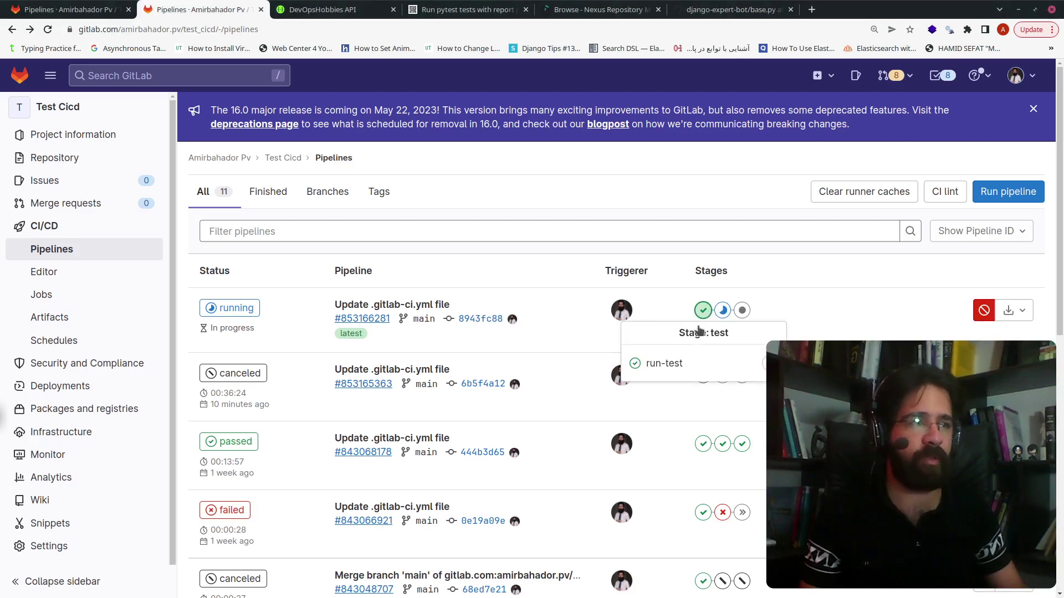
click(656, 365)
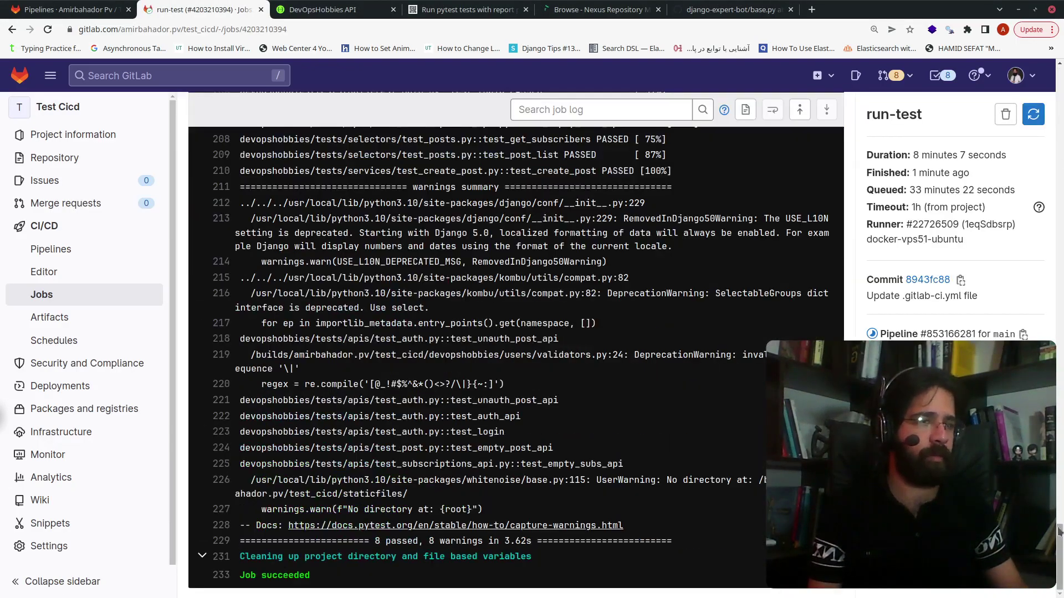
drag(1060, 536, 1057, 90)
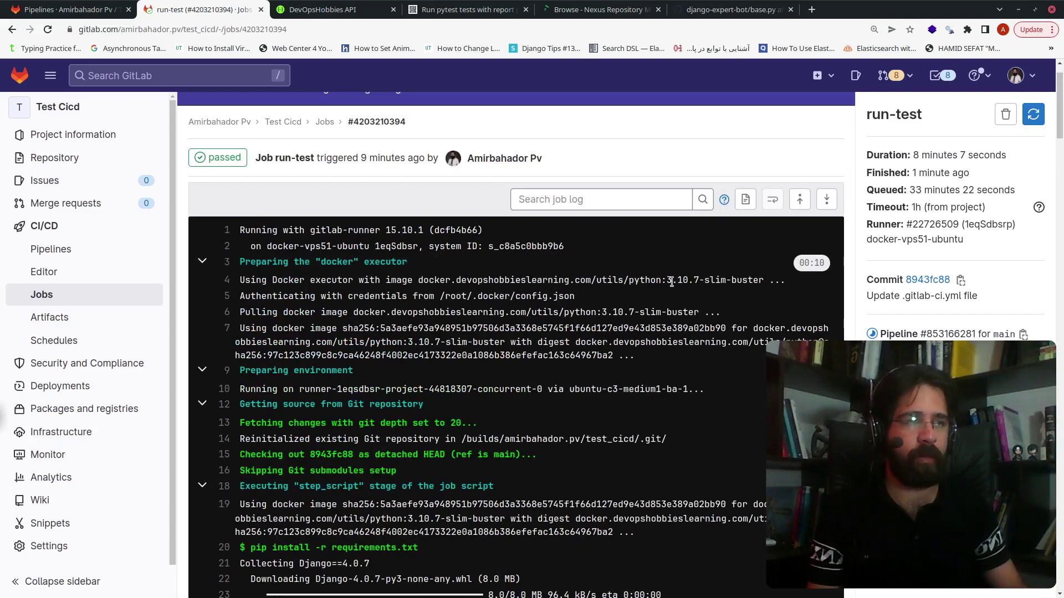
drag(1059, 136, 1059, 538)
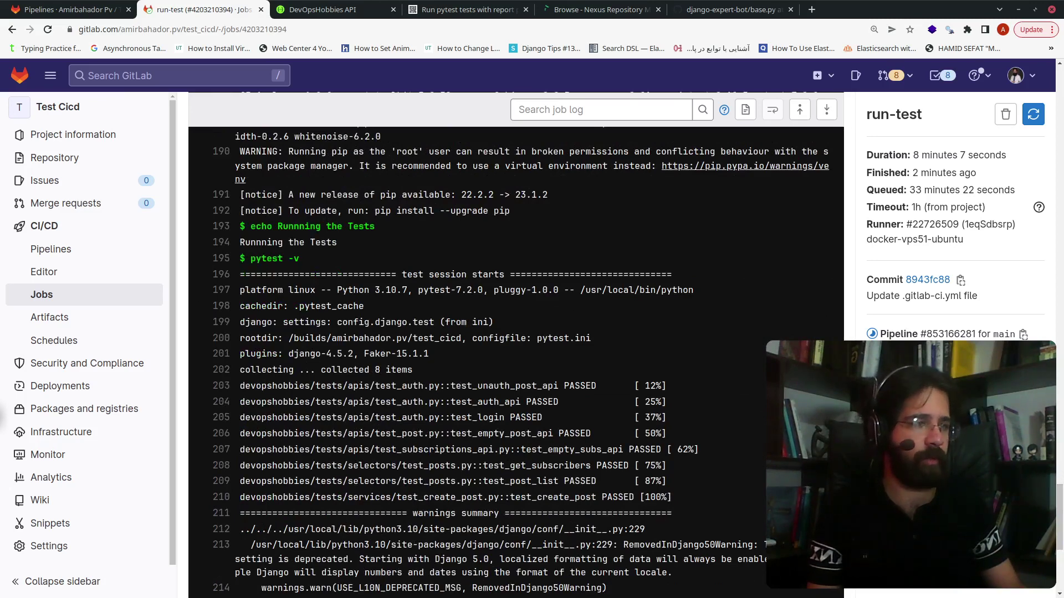
drag(1060, 510, 1059, 545)
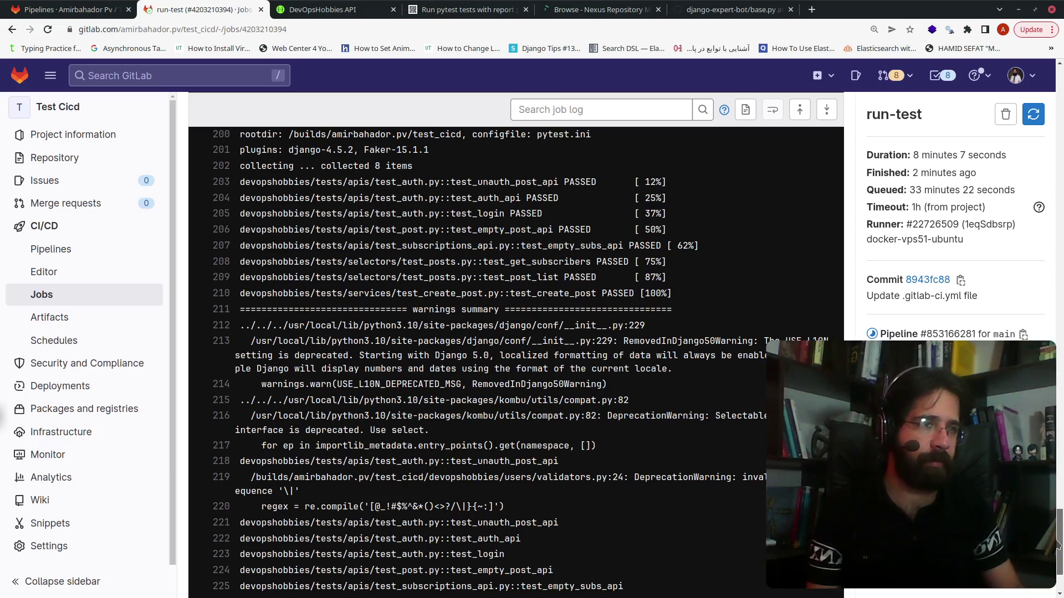
drag(1057, 552, 1058, 565)
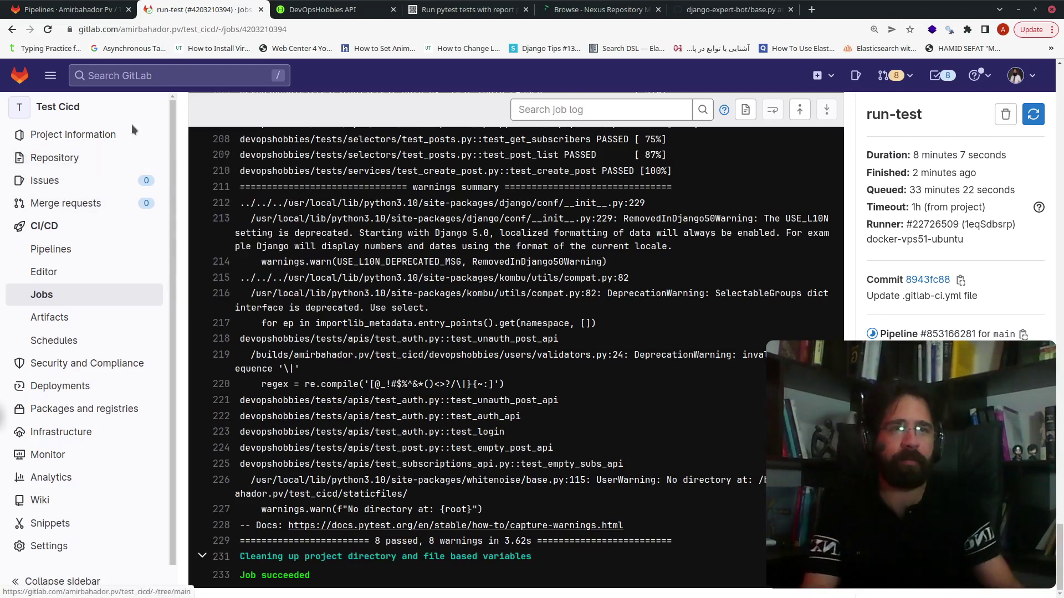
Open the Test Cicd project page in a separate browser tab, and stop the running pipeline in the pipelines list.
middle_click(106, 110)
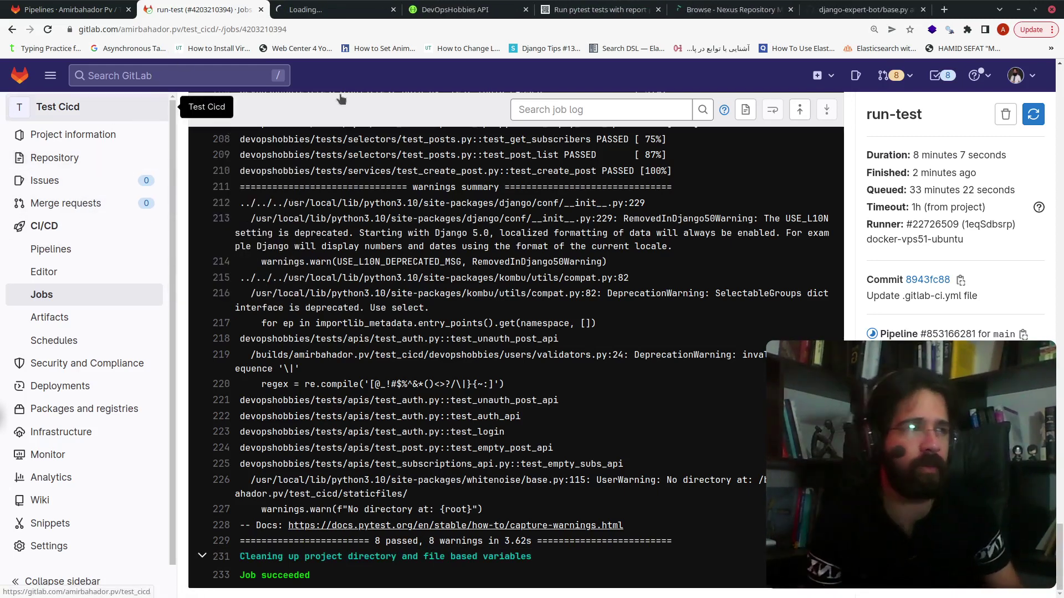
click(95, 252)
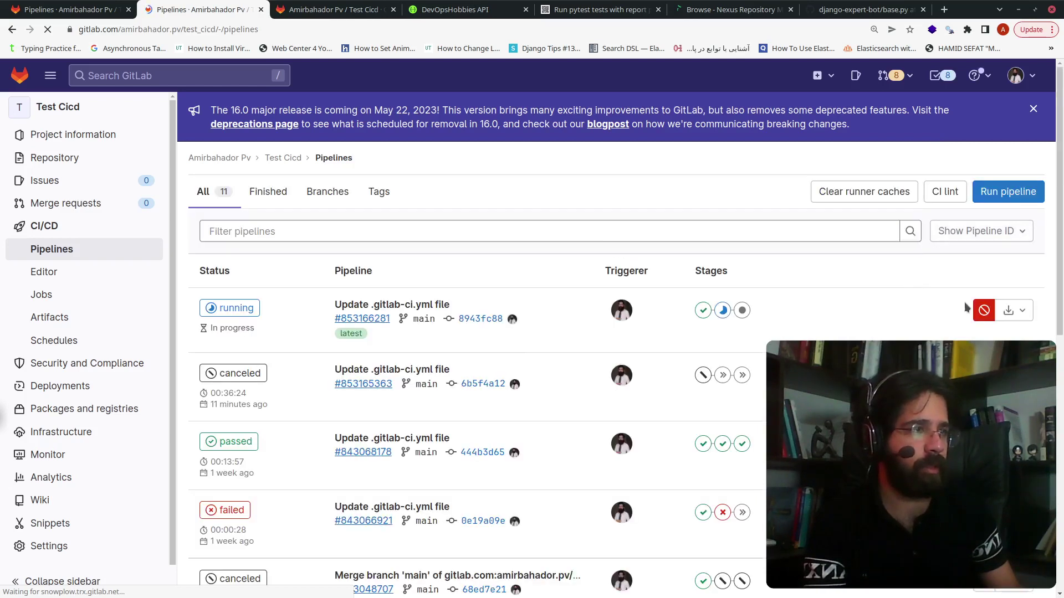
click(984, 310)
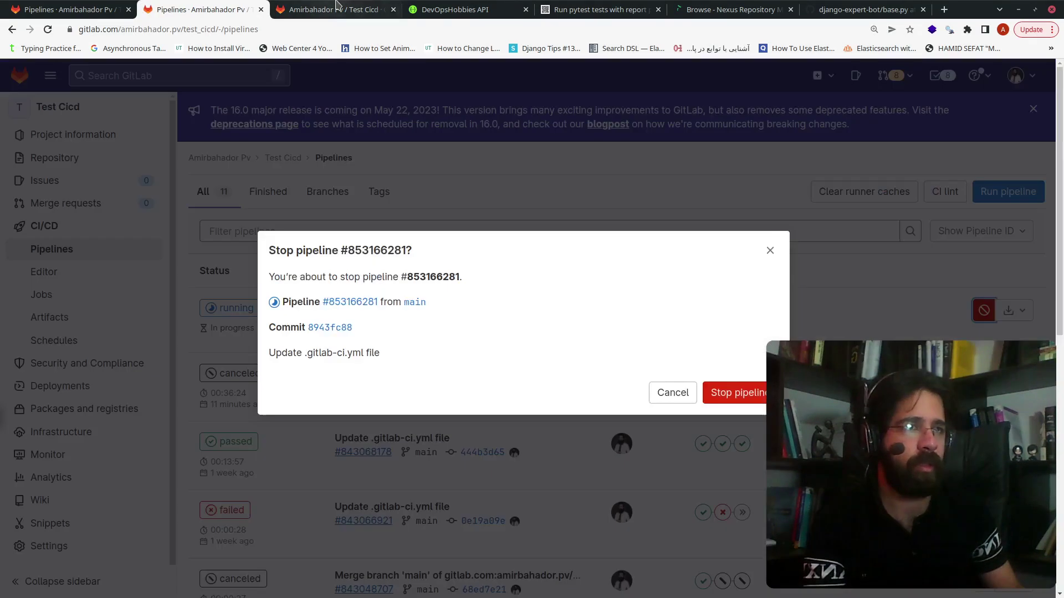
click(337, 6)
click(192, 10)
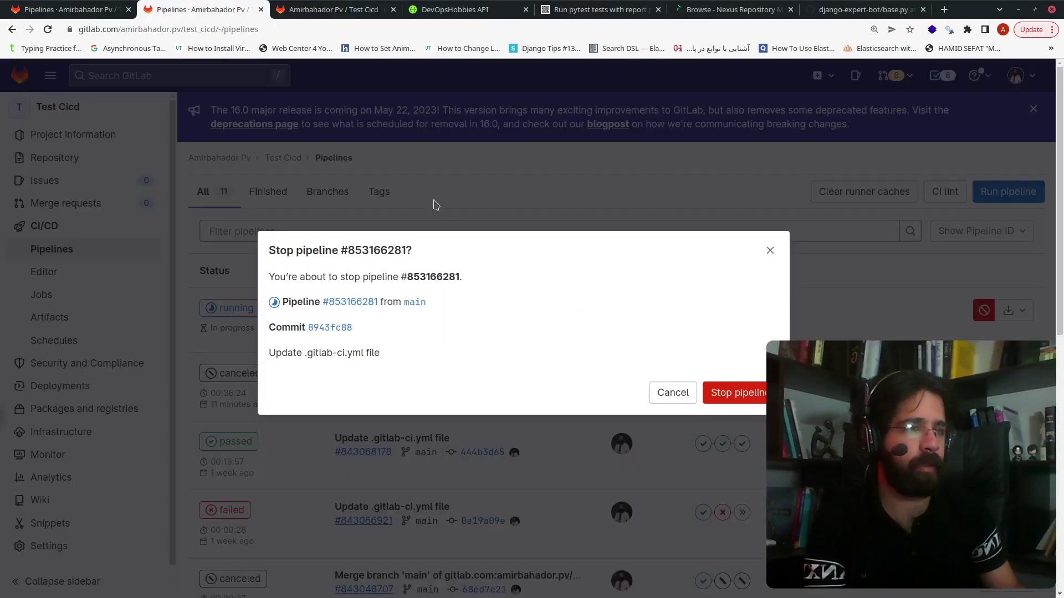
click(737, 393)
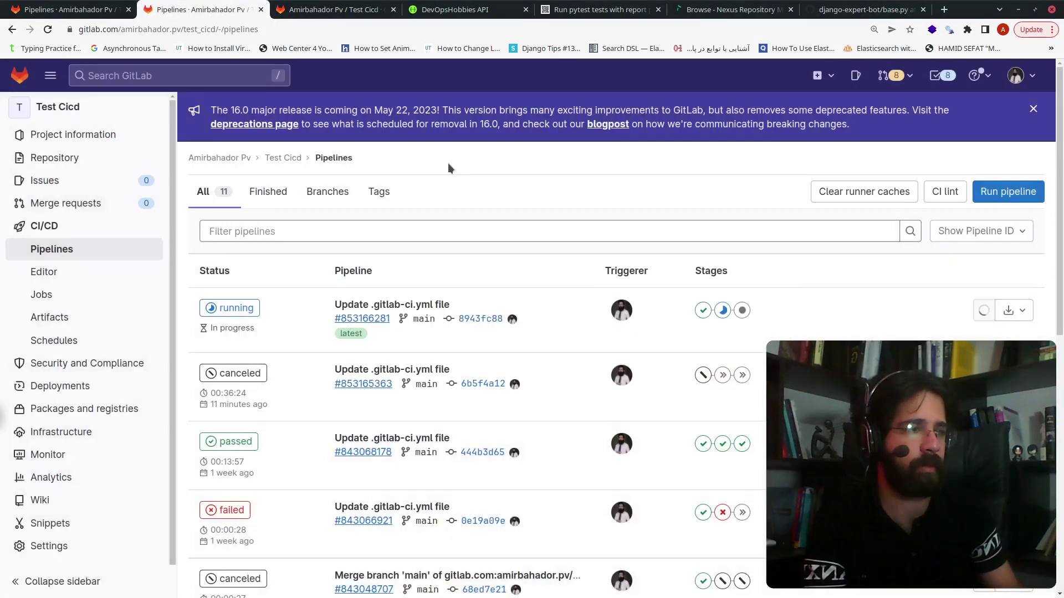
Open test_post.py from the devopshobbies/tests/apis folder of the Test Cicd repository.
click(333, 9)
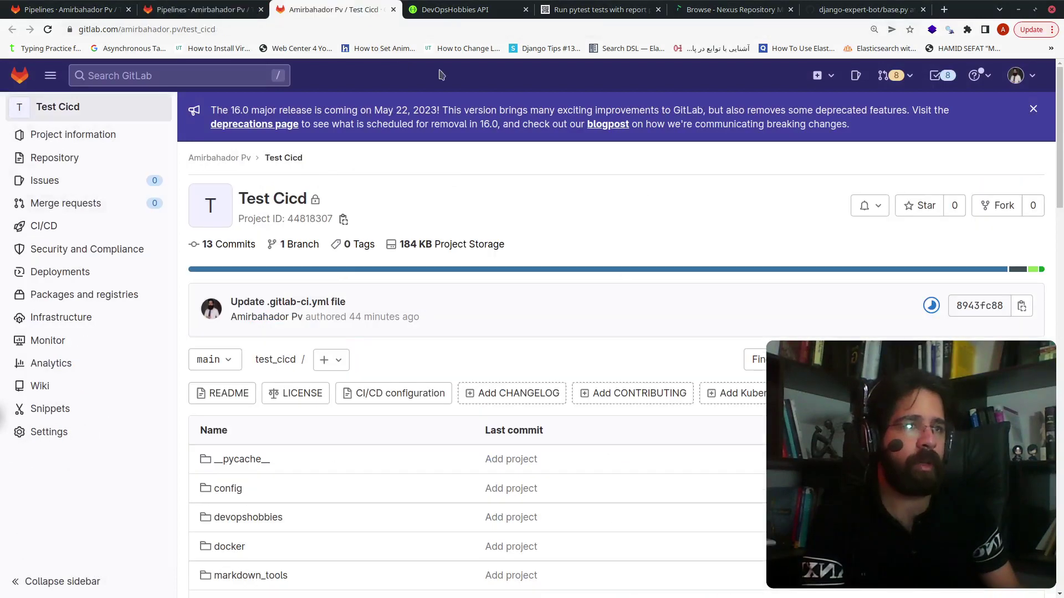
scroll(1061, 183, down, 6)
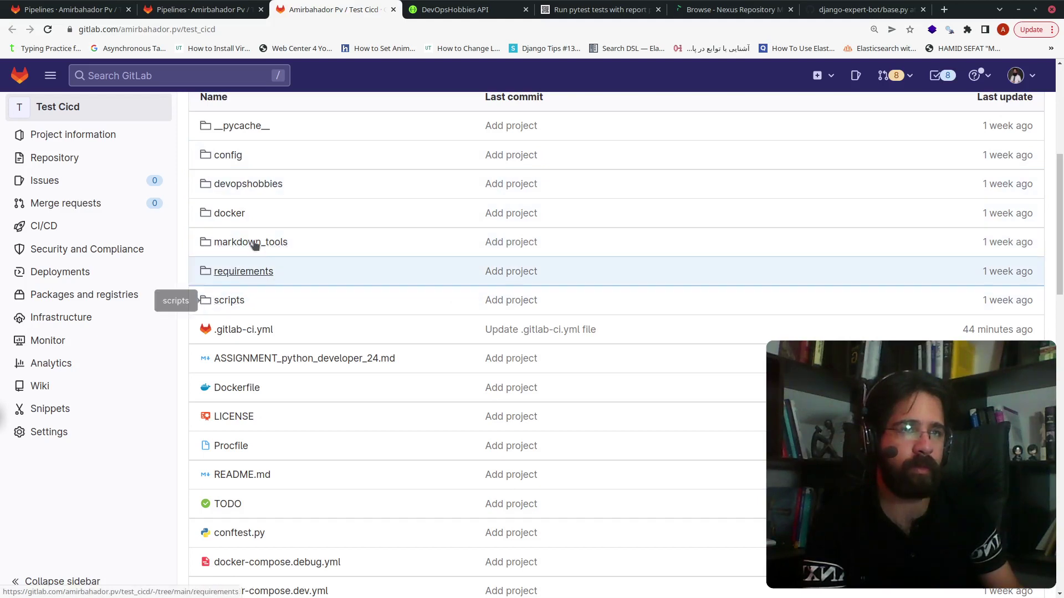
click(253, 189)
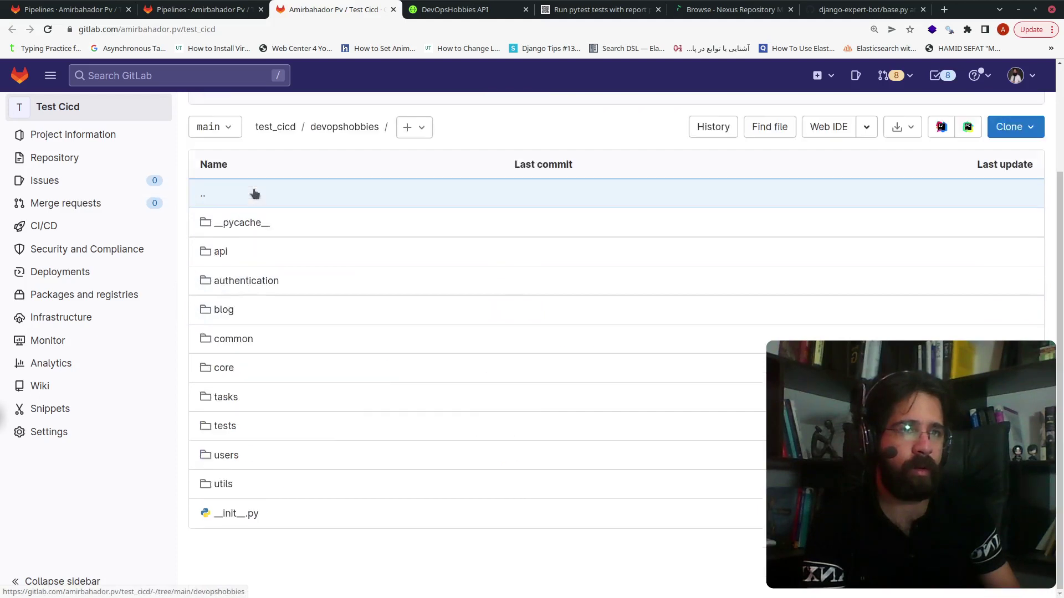
click(223, 427)
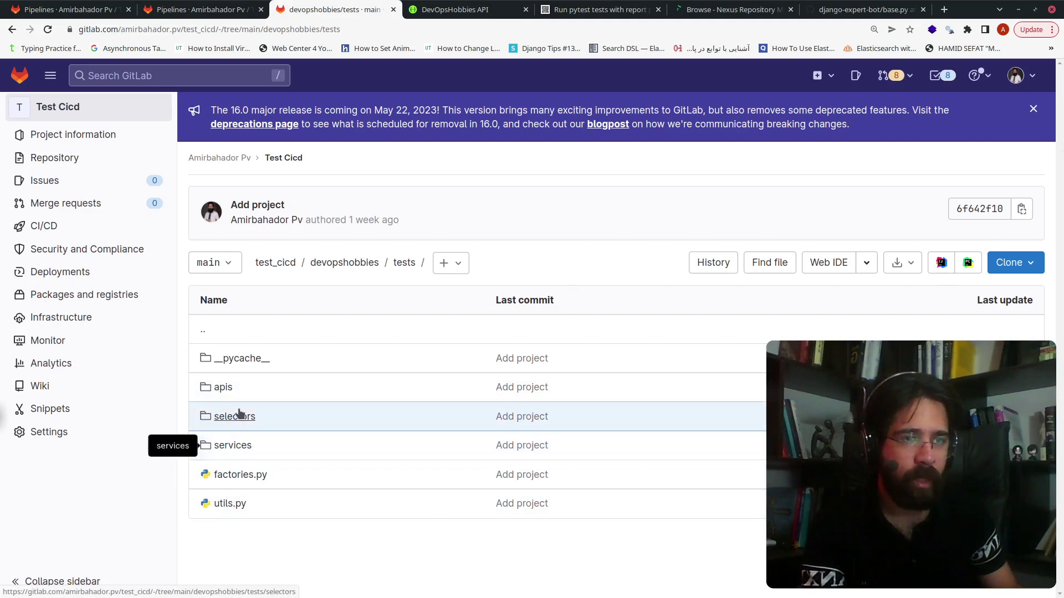
click(222, 387)
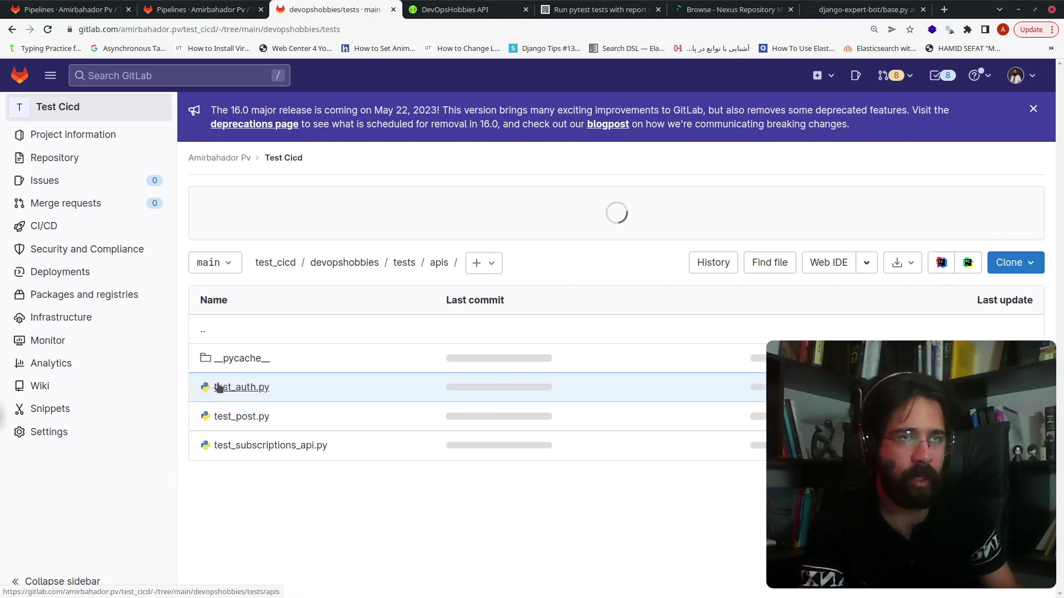
click(248, 423)
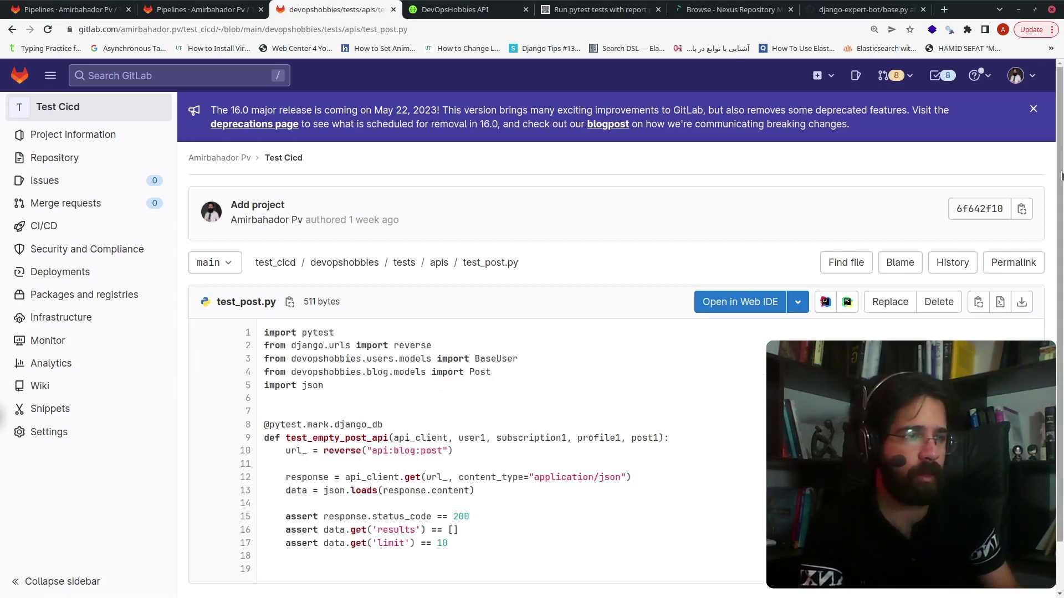
scroll(1060, 174, down, 1)
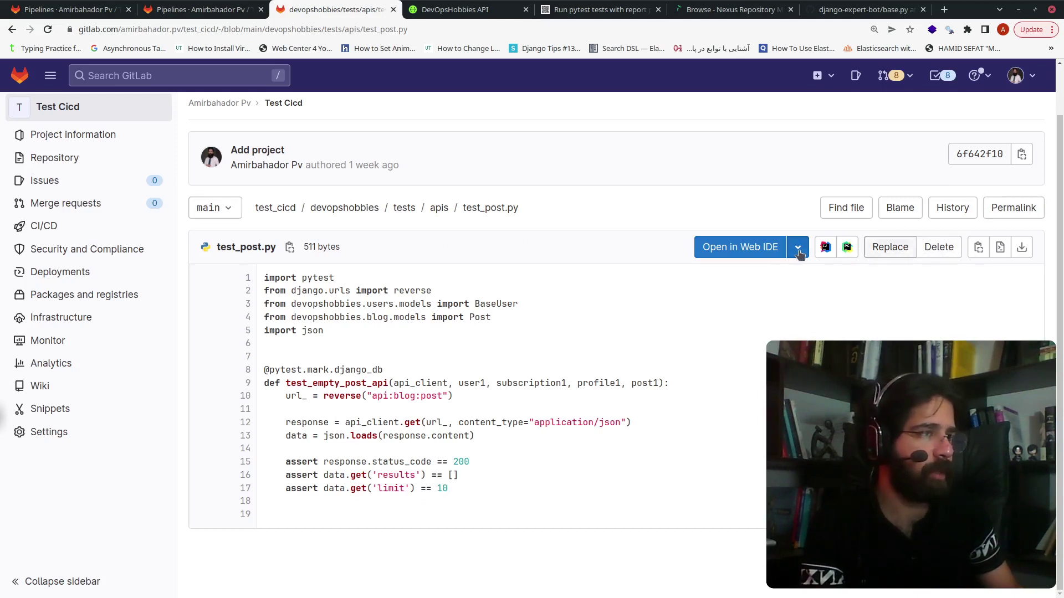
Open test_post.py in the Web IDE and change the expected 'limit' value in the last assertion to 9.
click(724, 251)
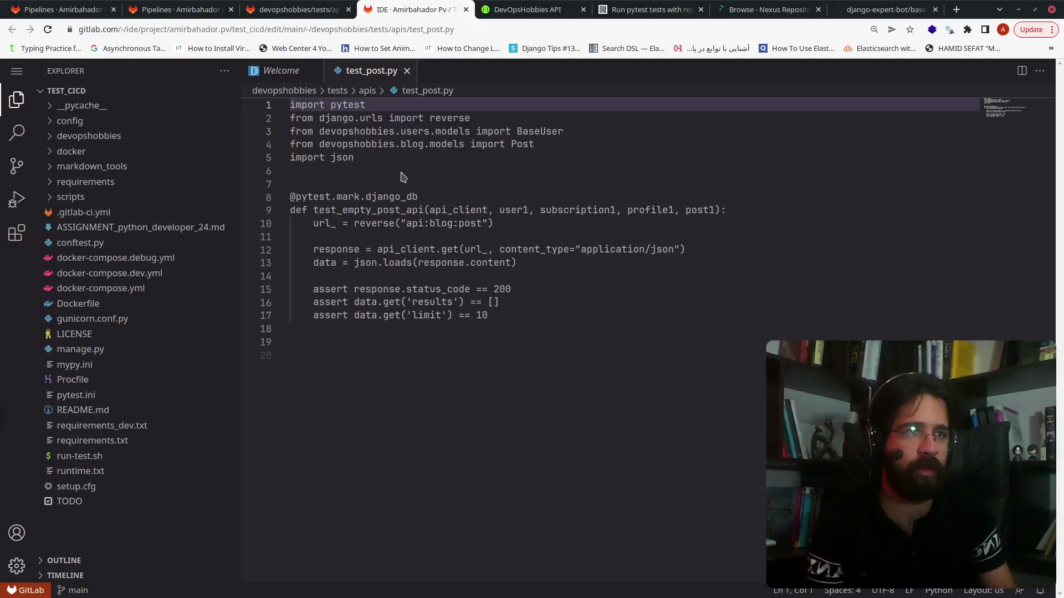
click(487, 315)
key(BackSpace)
key(BackSpace)
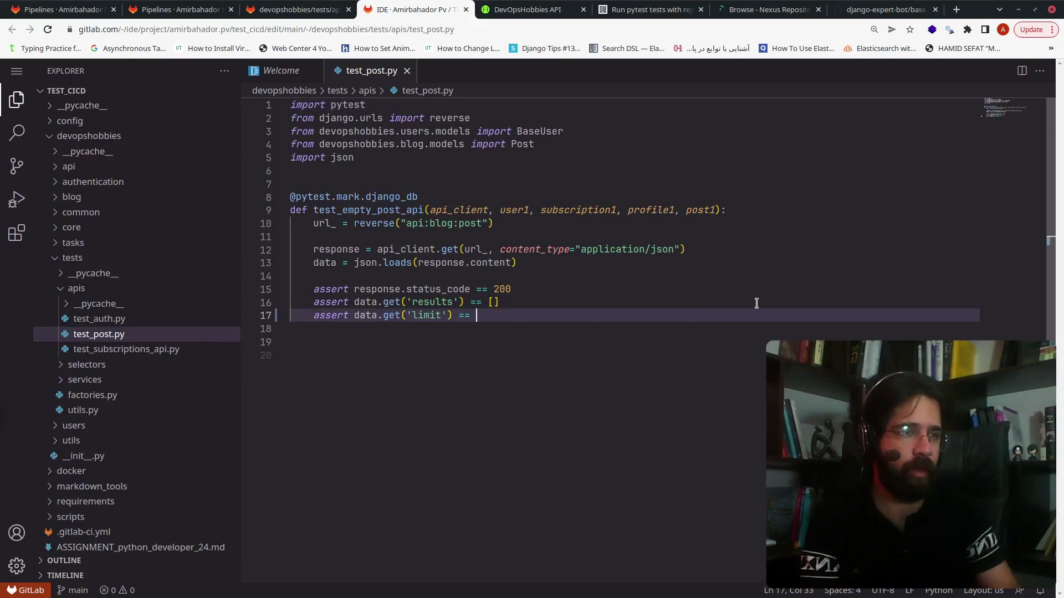
text(٩)
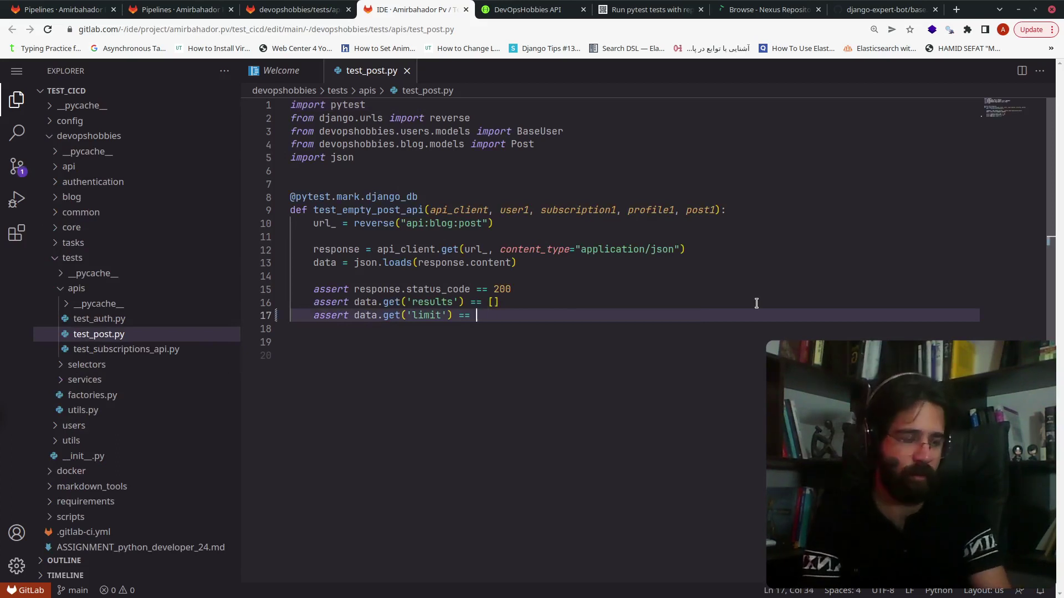
key(BackSpace)
text(9)
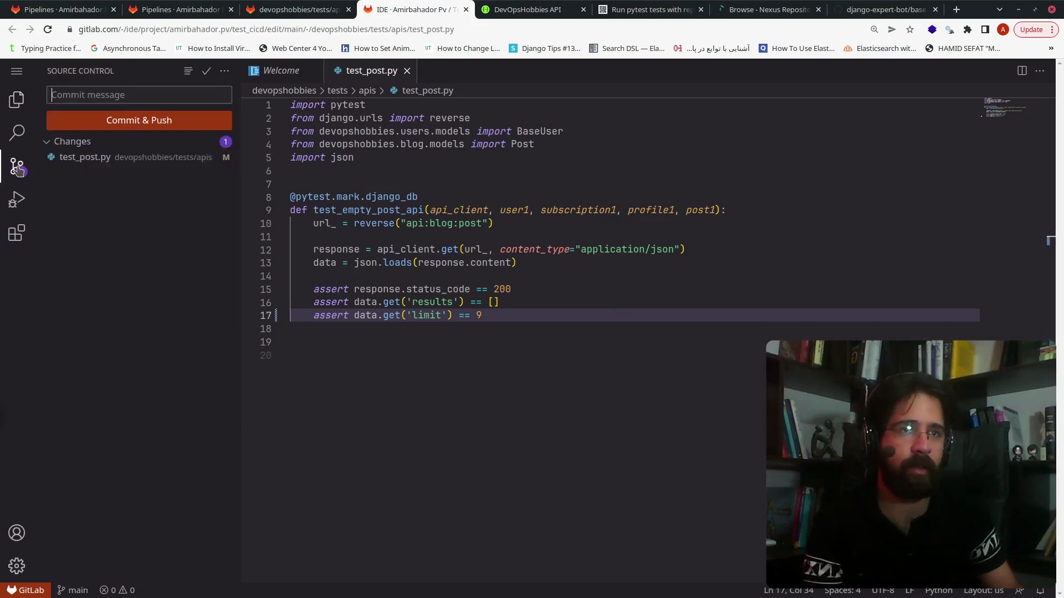
Commit and push the test_post.py change to the current main branch without a commit message.
click(140, 119)
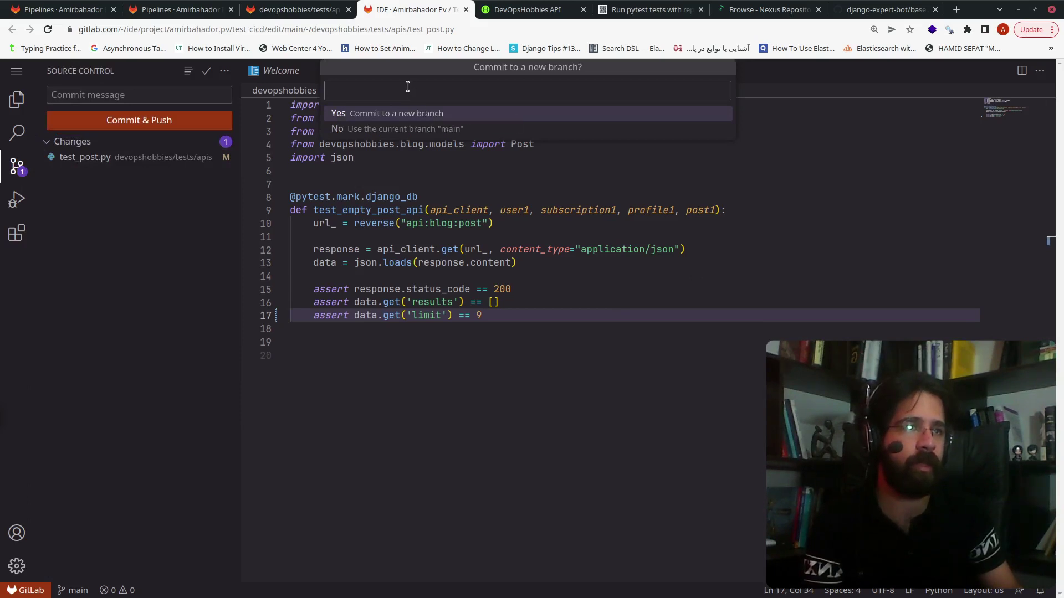
click(404, 130)
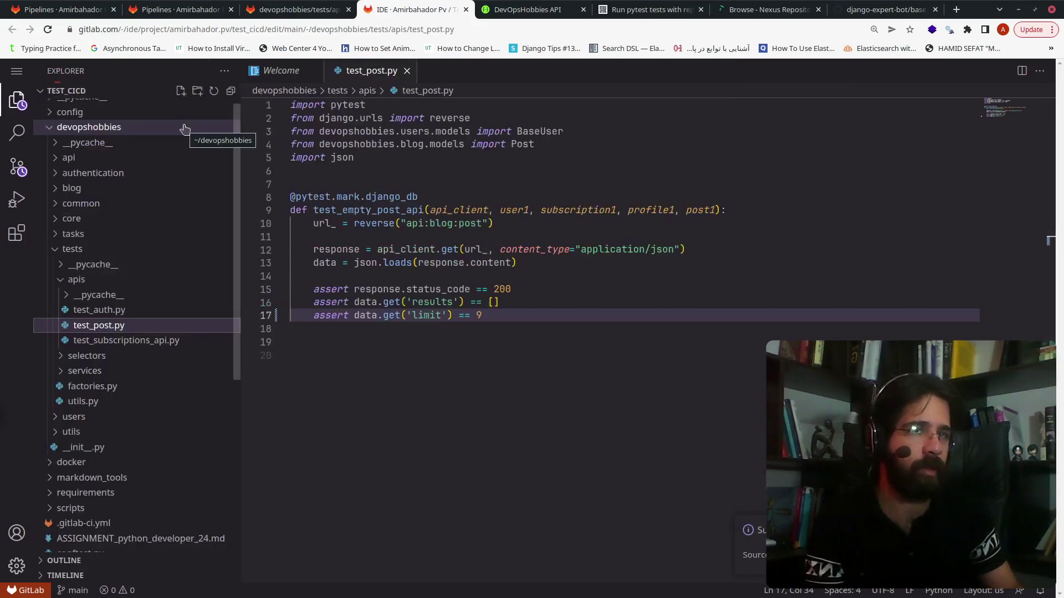
scroll(184, 129, up, 1)
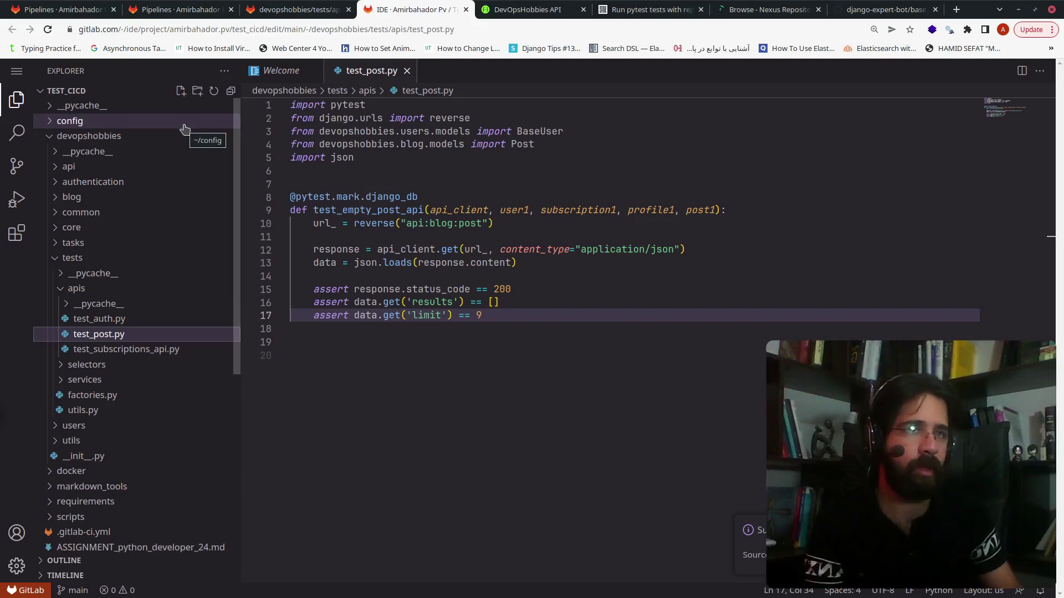
Open the project's pipelines and examine the new run-test job's log for the pytest results of test_post.py.
click(311, 7)
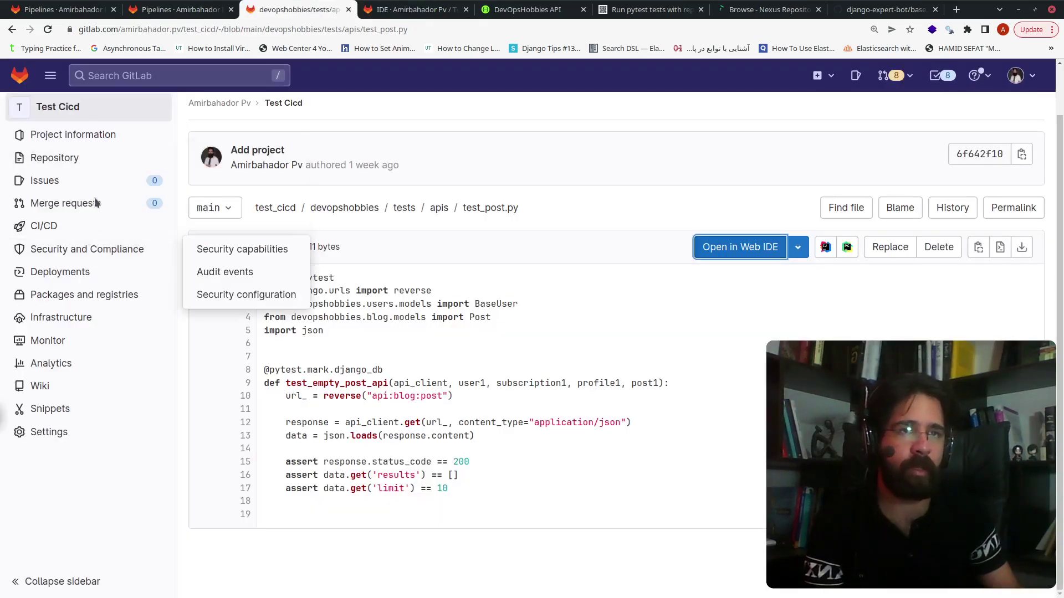
mouse_move(161, 228)
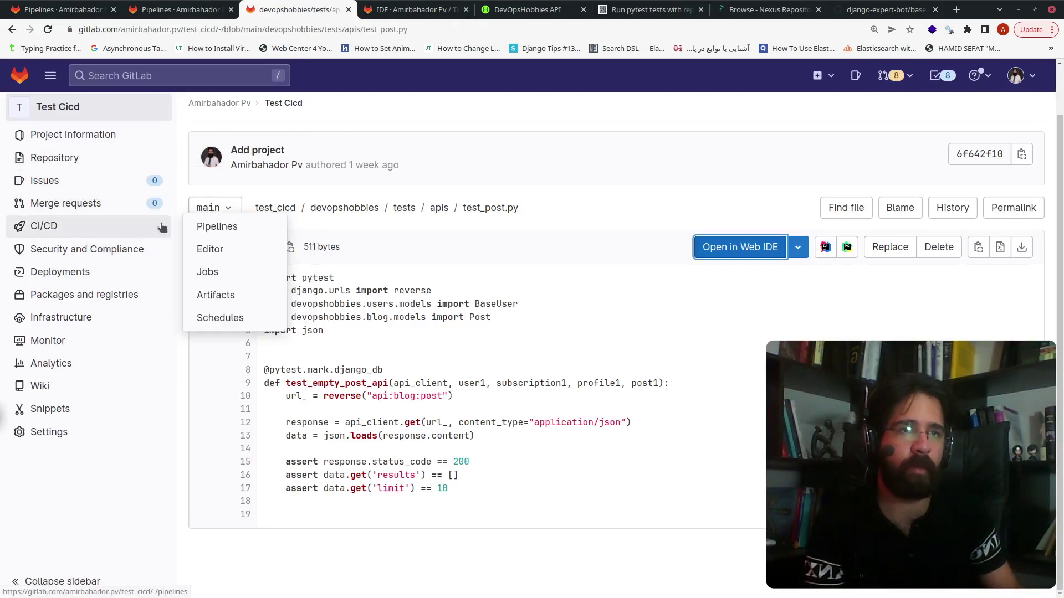
click(217, 227)
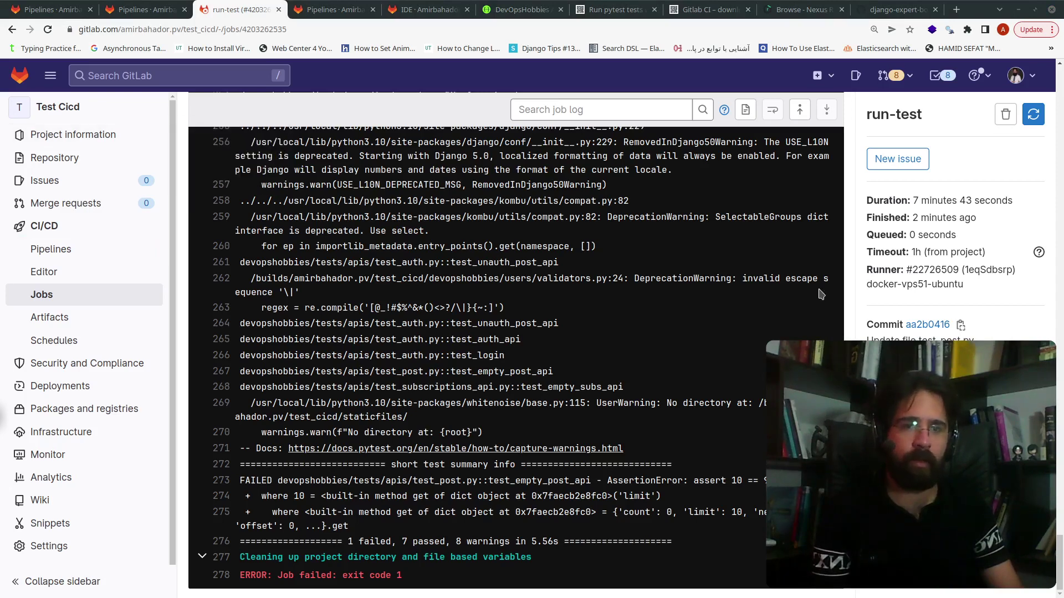
scroll(1060, 572, up, 4)
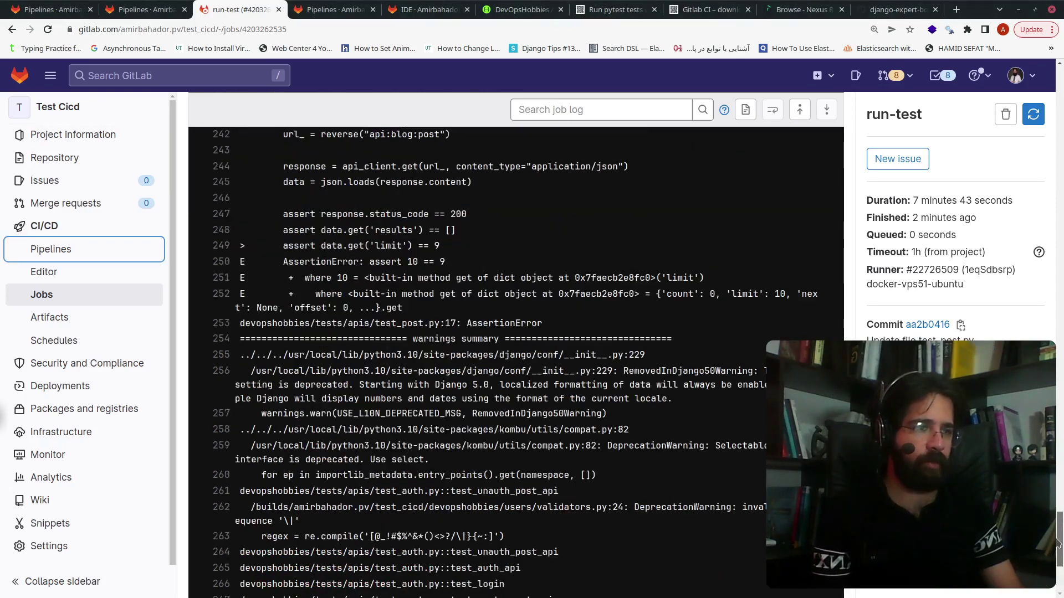
scroll(1061, 572, down, 5)
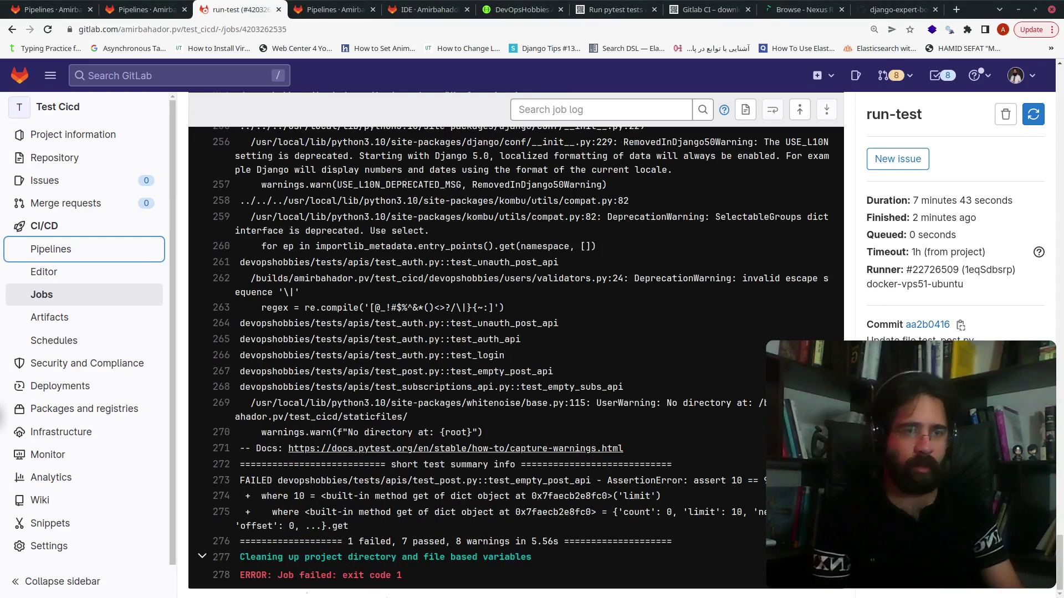
mouse_move(1060, 545)
mouse_down()
mouse_move(1060, 532)
mouse_move(1060, 552)
mouse_up()
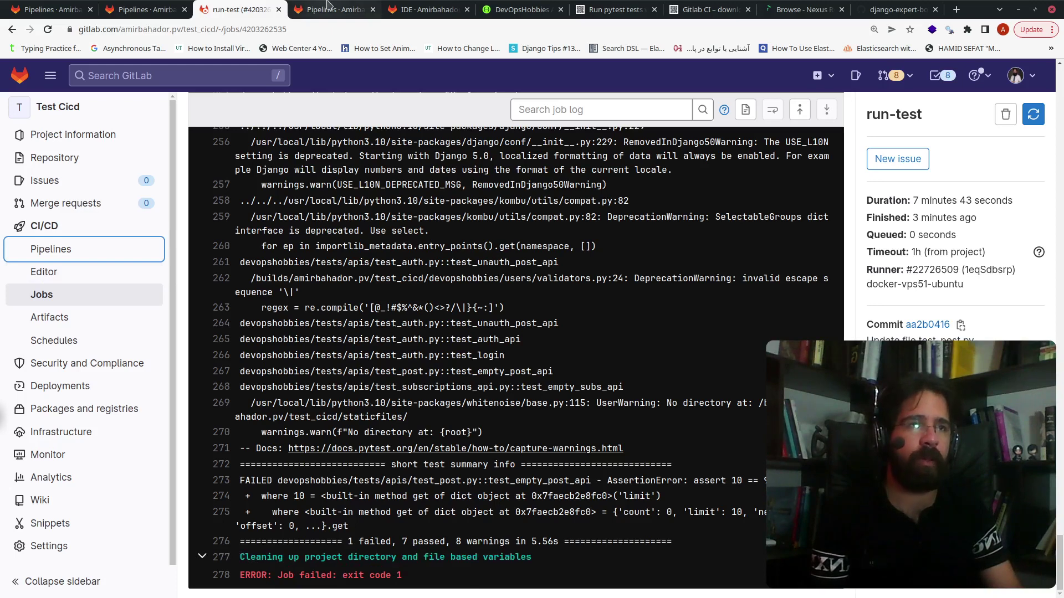
Check the stages of the latest pipeline, and read the pytest report article's explanation of the changed run_tests job.
click(342, 7)
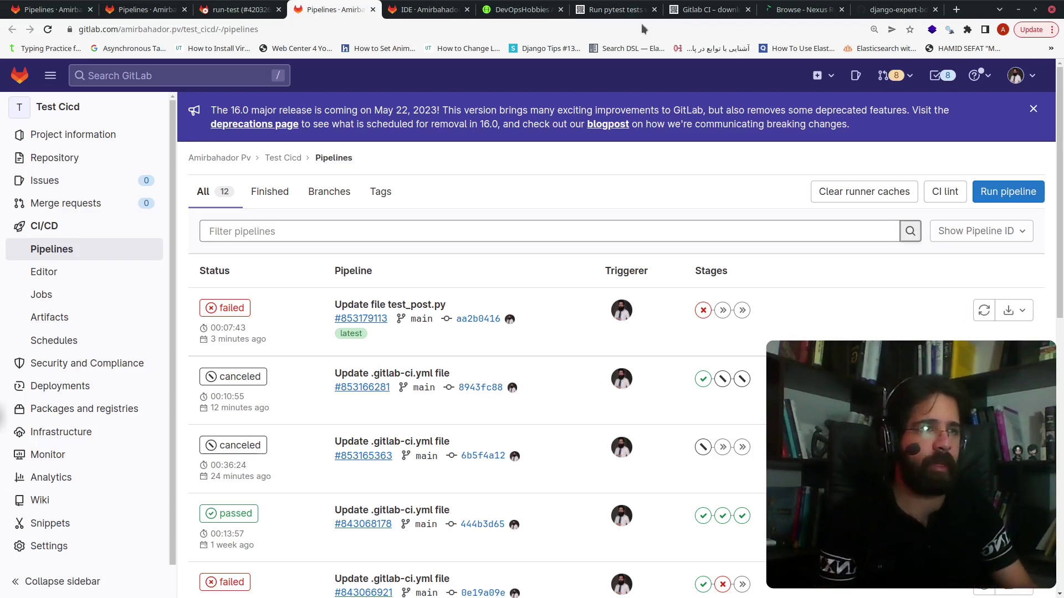
click(619, 5)
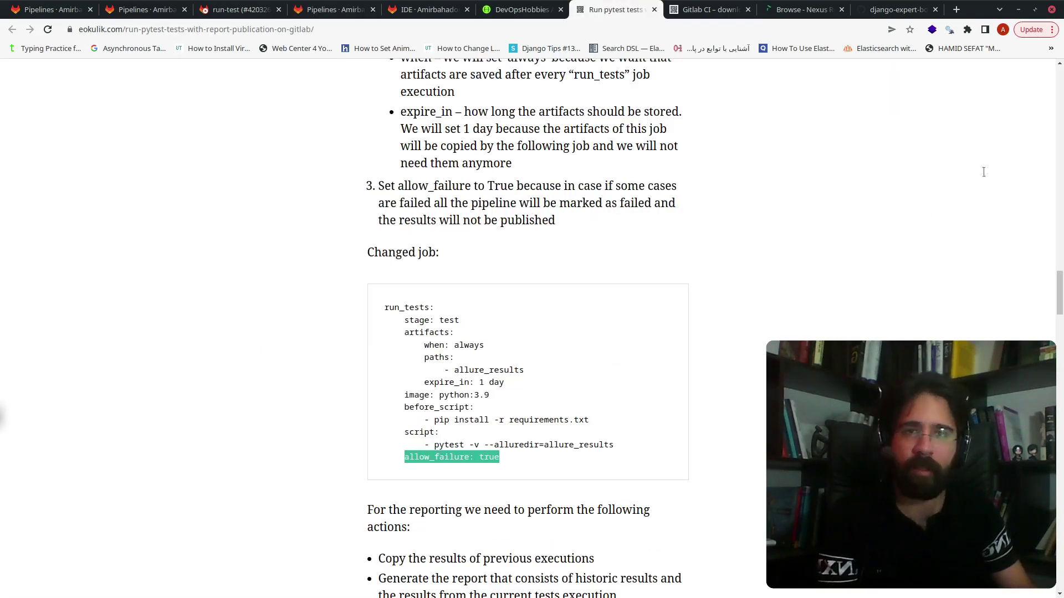
scroll(1059, 267, up, 4)
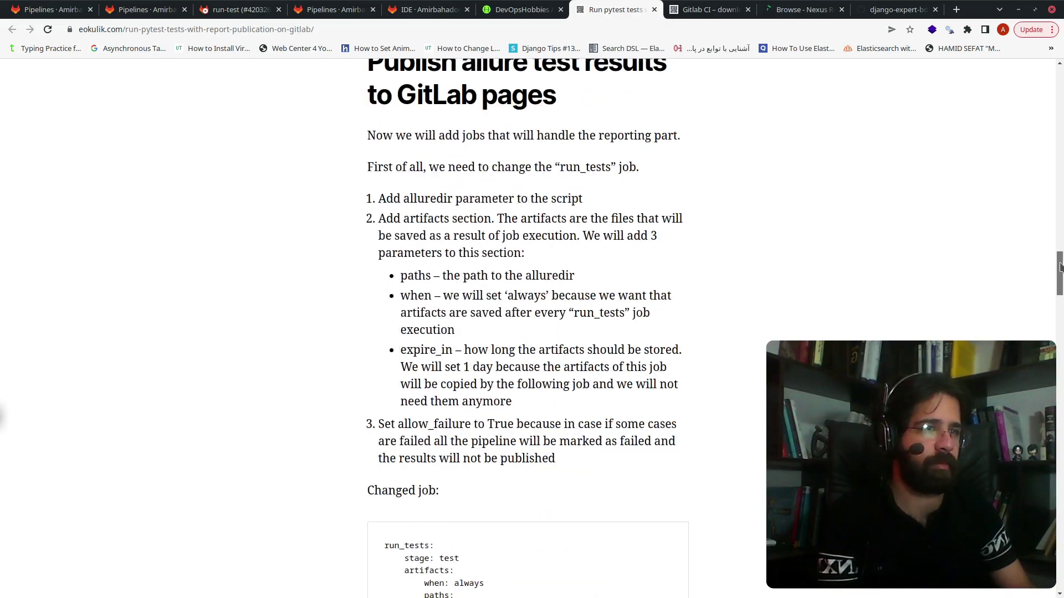
drag(1060, 266, 1060, 298)
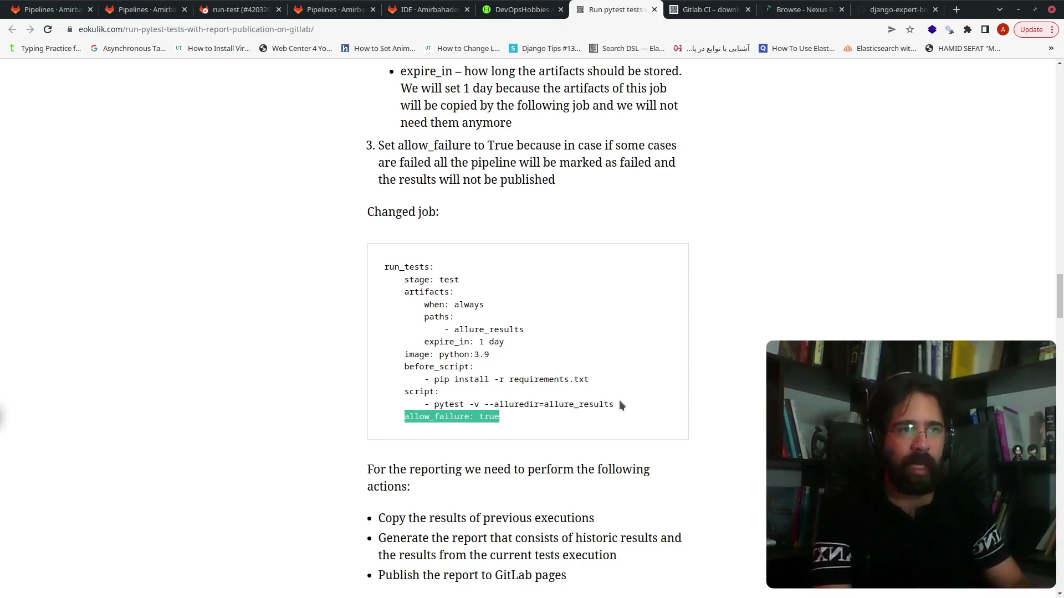
Copy the artifacts block, from artifacts to expire_in: 1 day, out of the article's run_tests job example.
drag(510, 340, 386, 292)
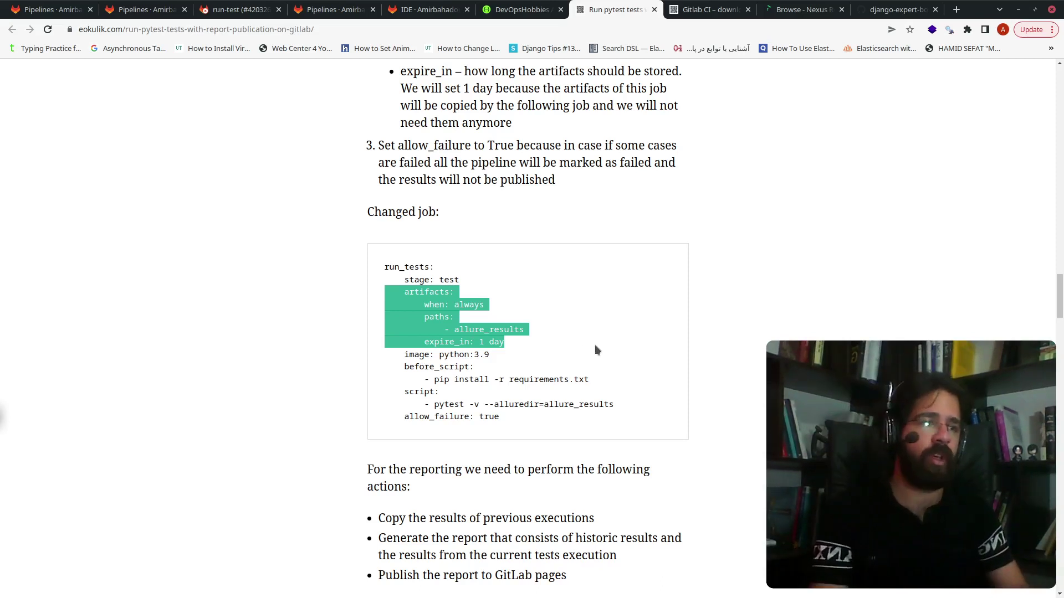
click(556, 346)
drag(513, 341, 380, 299)
right_click(414, 308)
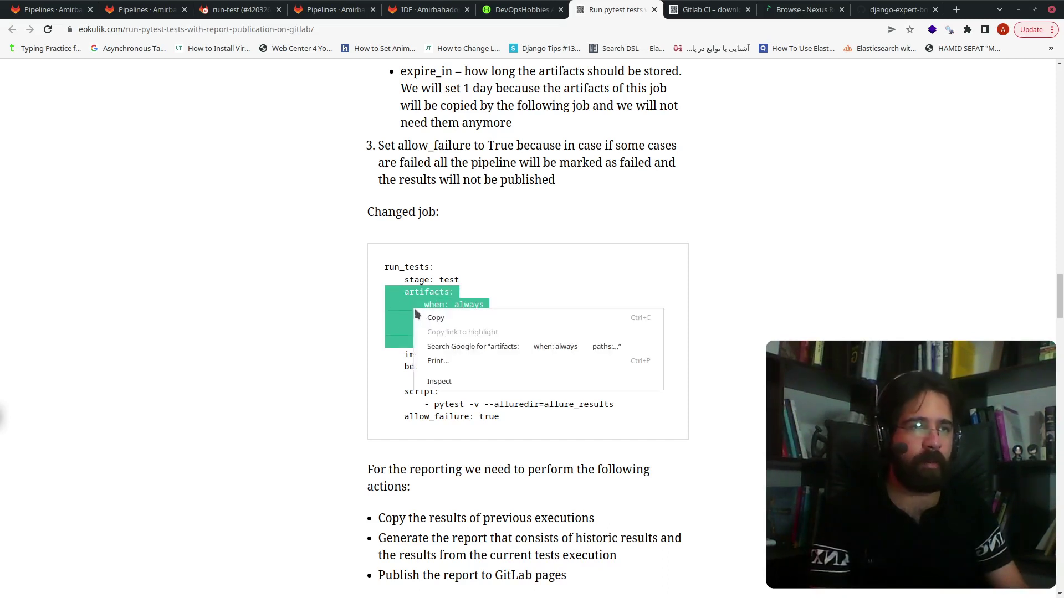
click(434, 319)
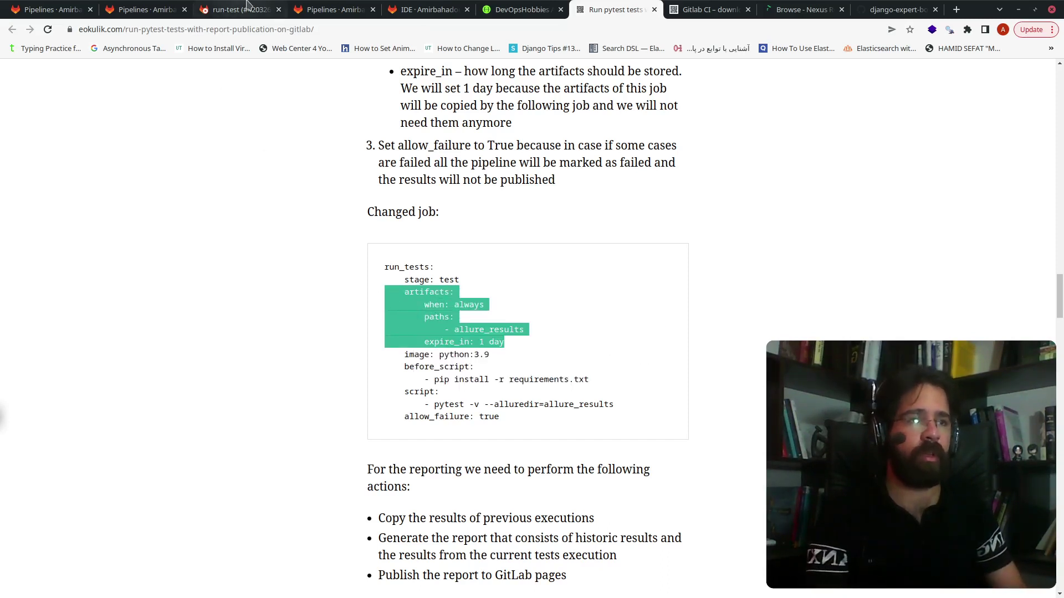
Open the pipeline editor and paste the copied artifacts block below the image line of the run-test job.
click(247, 10)
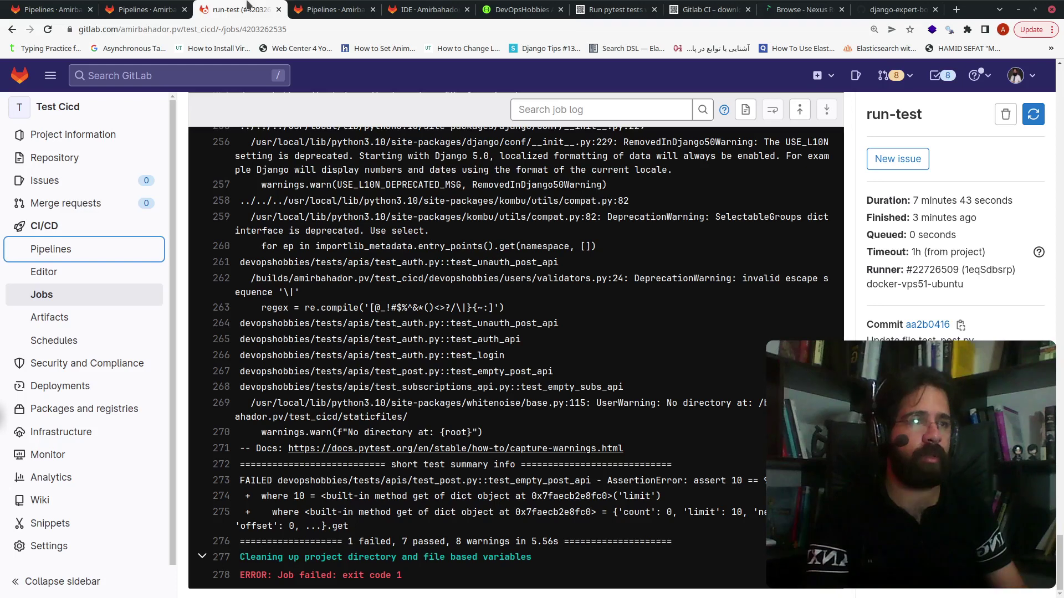
click(78, 270)
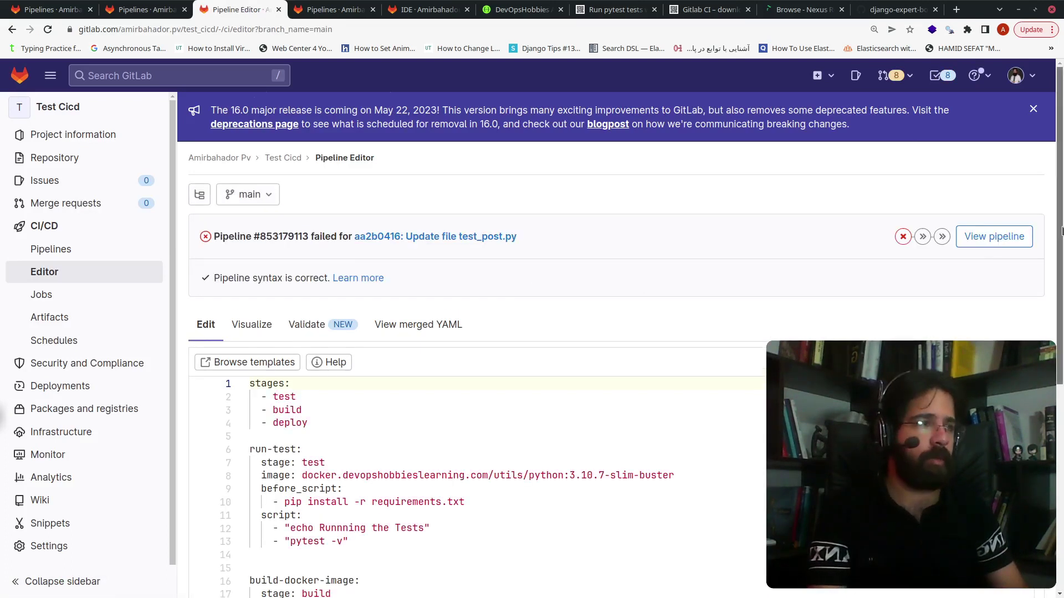
drag(1060, 223, 1062, 315)
scroll(1062, 316, down, 1)
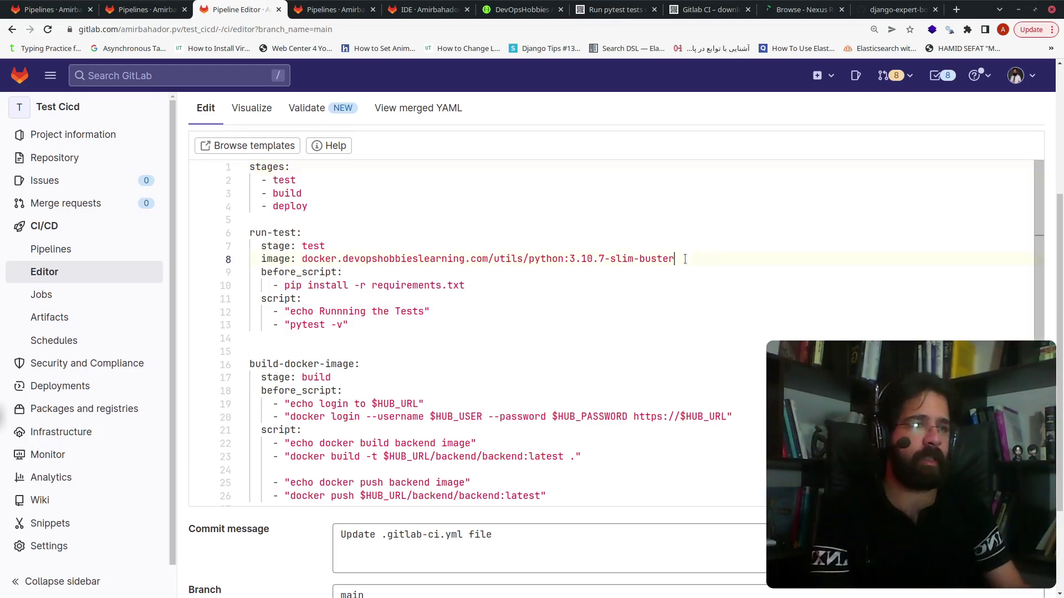
key(Return)
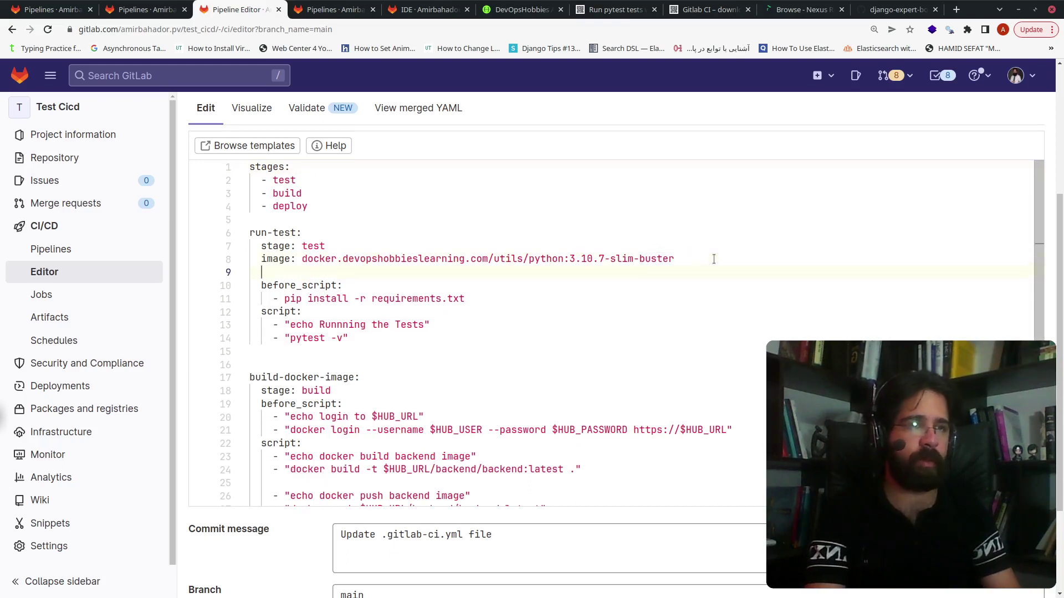
key(ctrl+v)
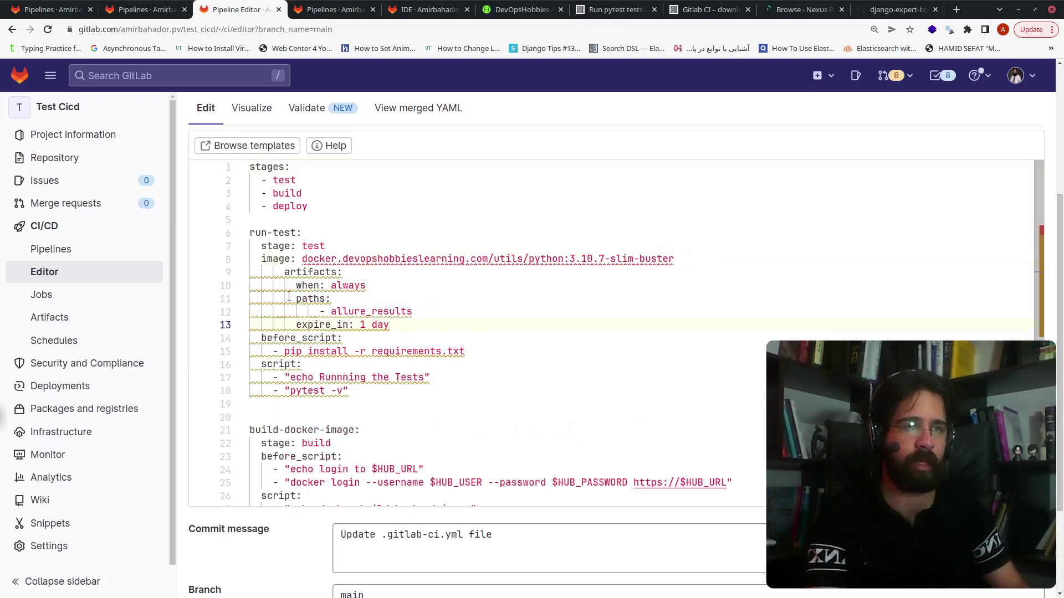
Reduce the indentation of the pasted artifacts block so artifacts aligns with image and its when, paths and expire_in keys nest under it.
key(BackSpace)
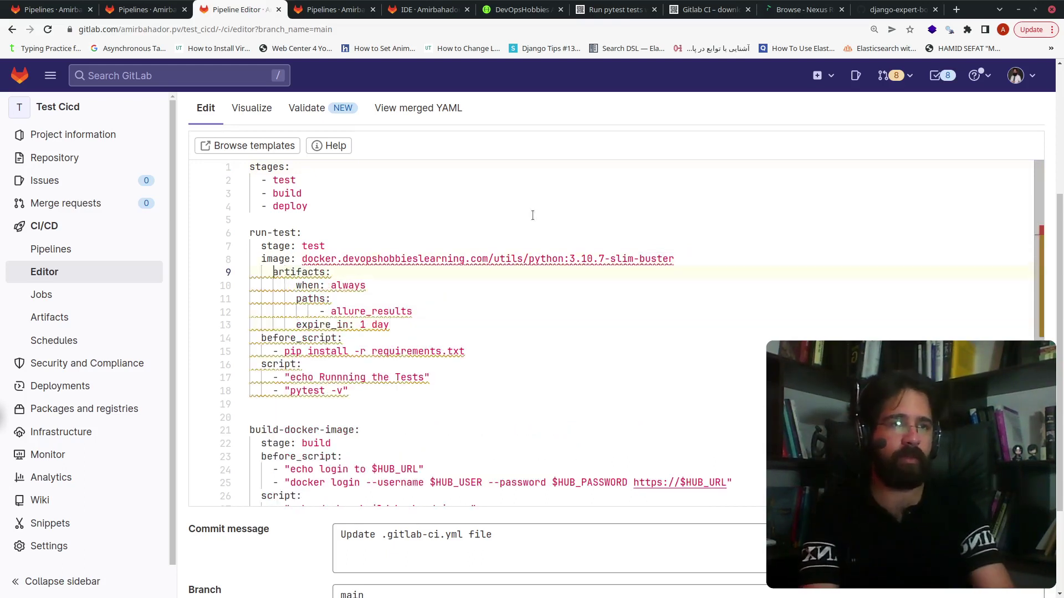
key(BackSpace)
key(Down)
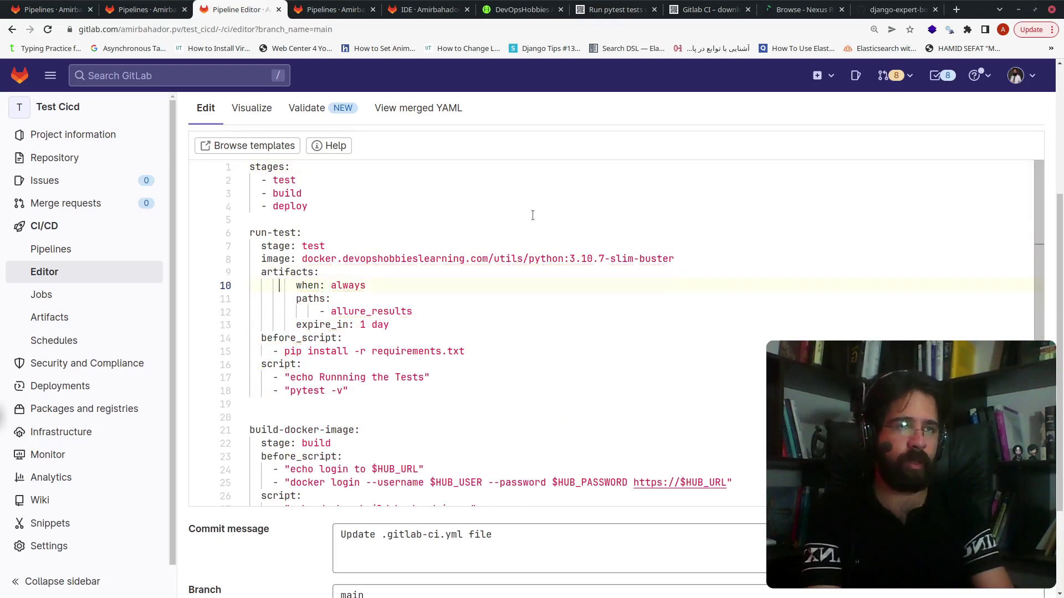
key(Home)
key(BackSpace)
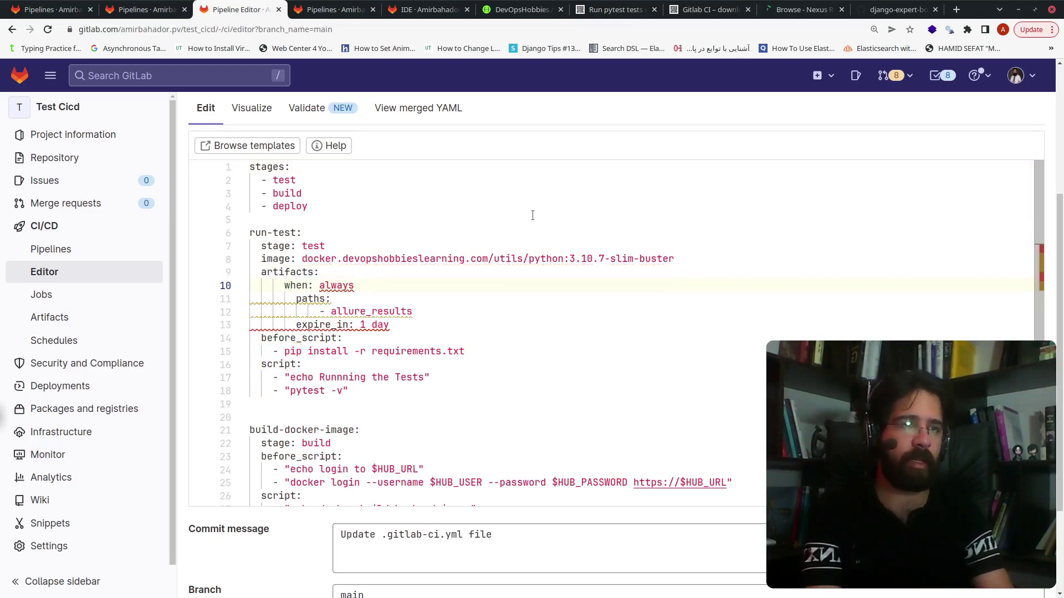
key(BackSpace)
key(Down)
key(Down)
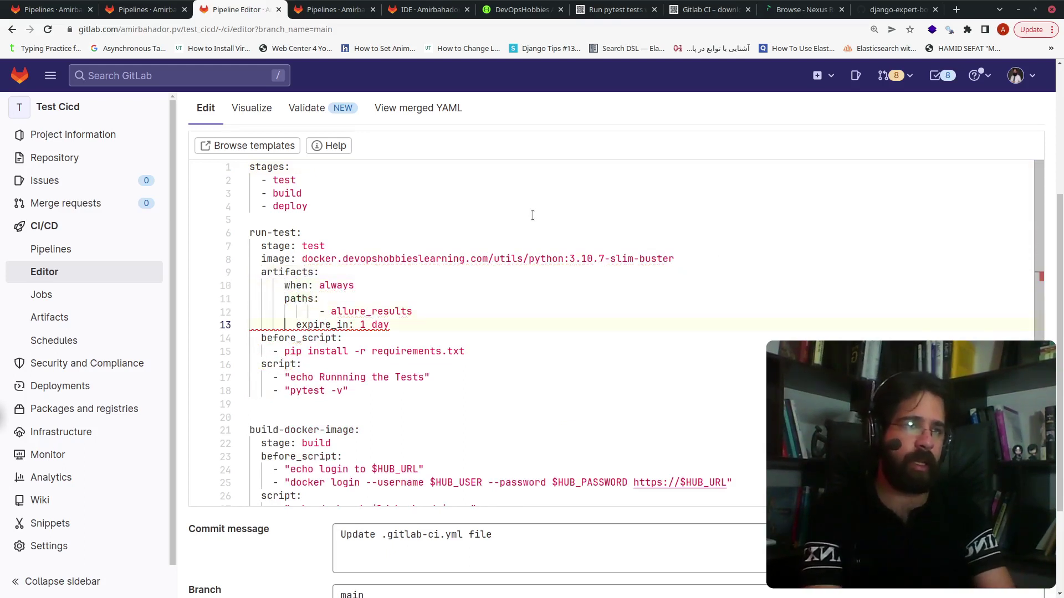
key(BackSpace)
key(Up)
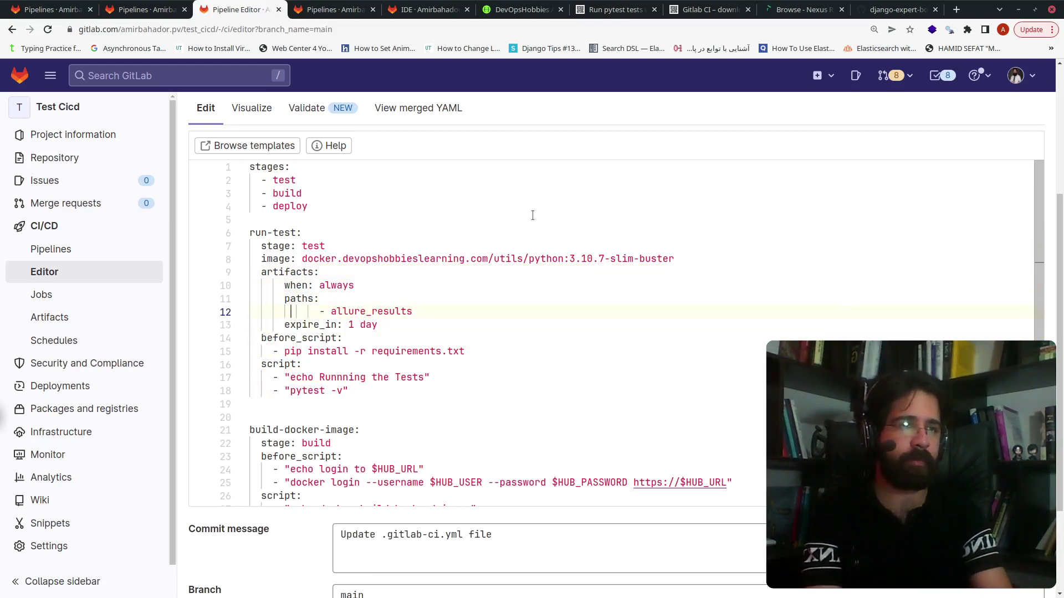
key(BackSpace)
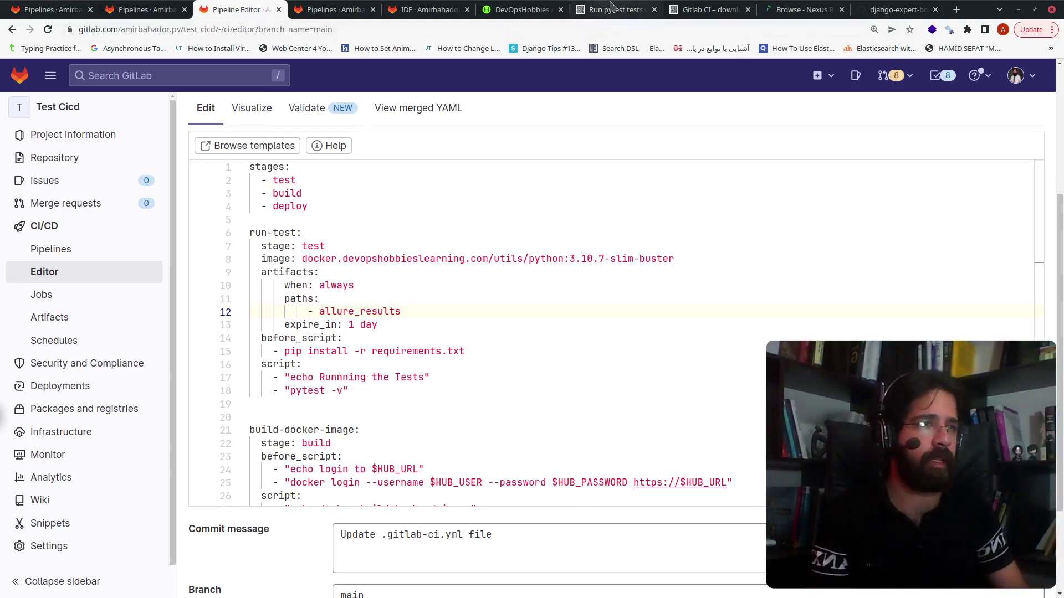
Copy the line allow_failure: true from the changed run_tests job example in the pytest report article.
click(627, 11)
drag(500, 417, 419, 417)
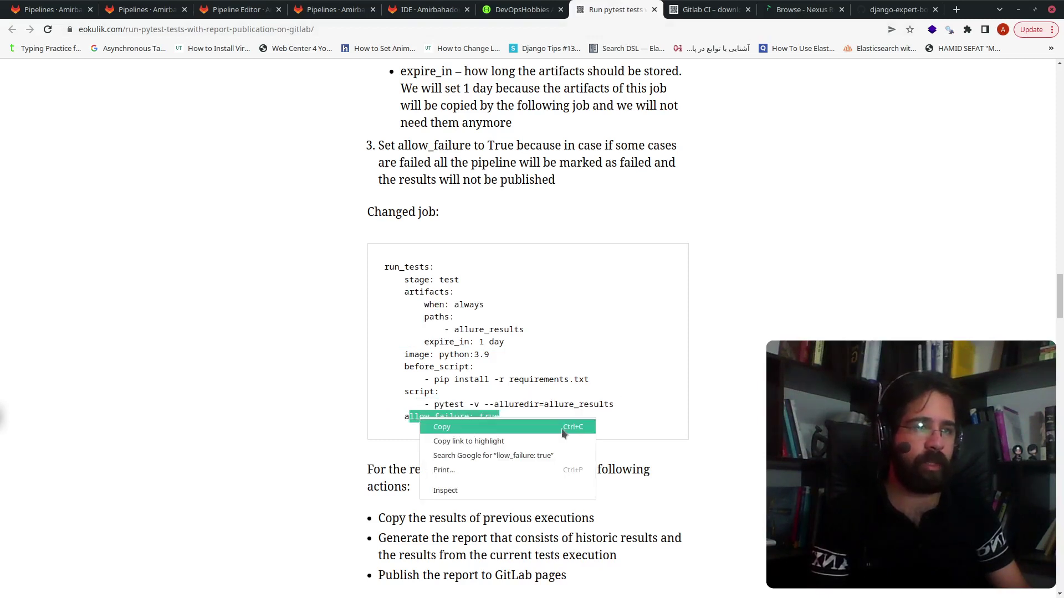
click(492, 397)
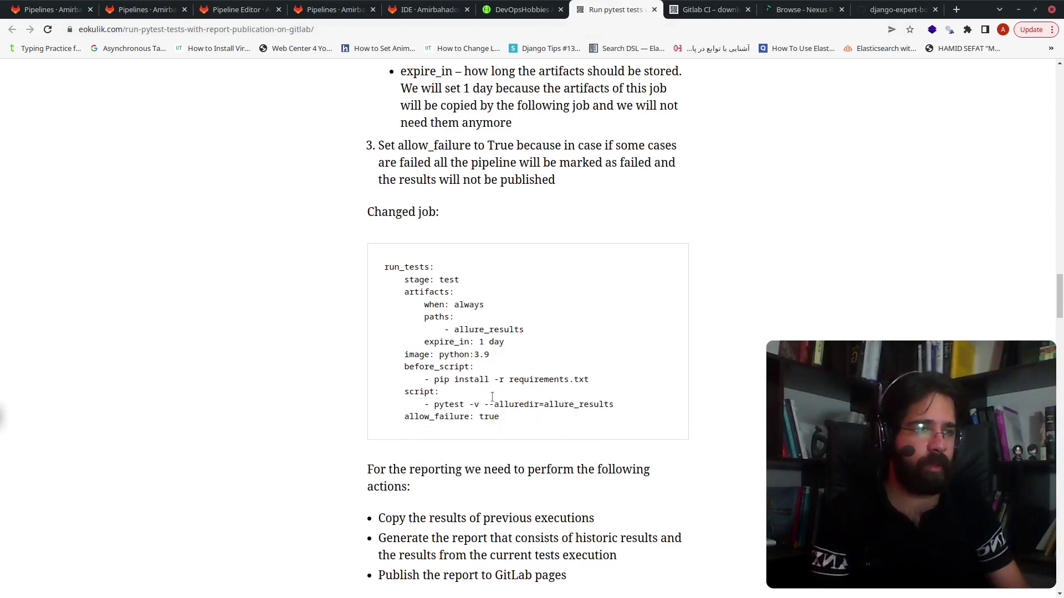
drag(499, 416, 404, 417)
right_click(403, 416)
click(421, 421)
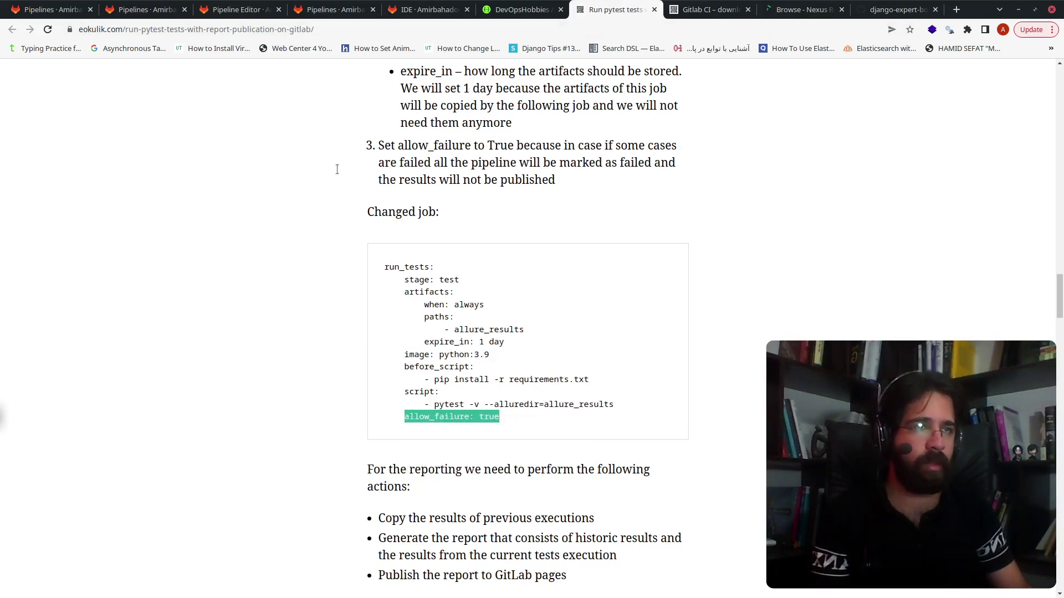
Paste allow_failure: true into the run-test job in the pipeline editor, on a new line below "pytest -v".
click(312, 4)
click(232, 5)
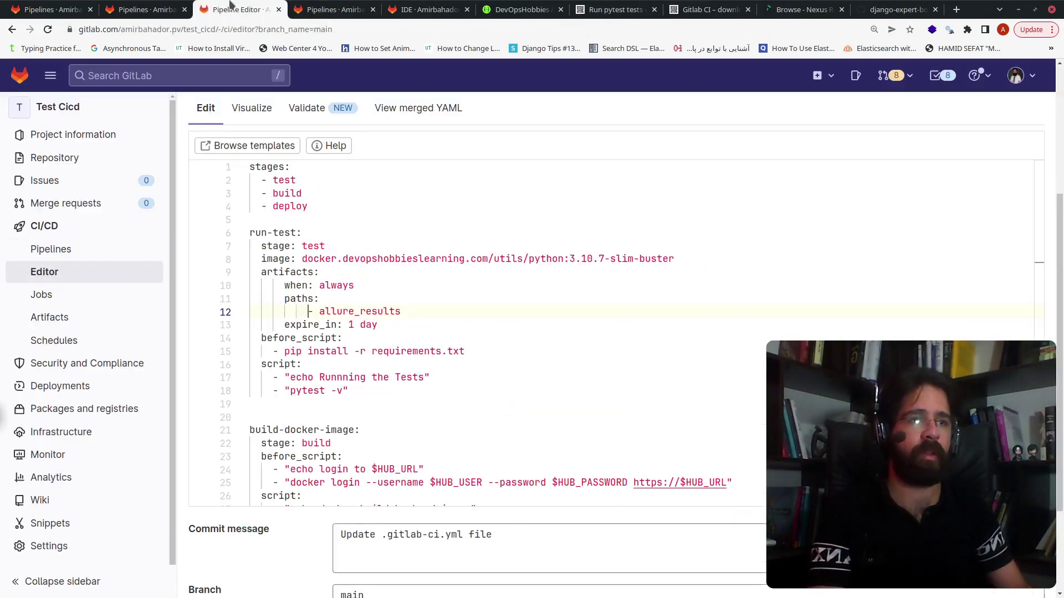
click(360, 391)
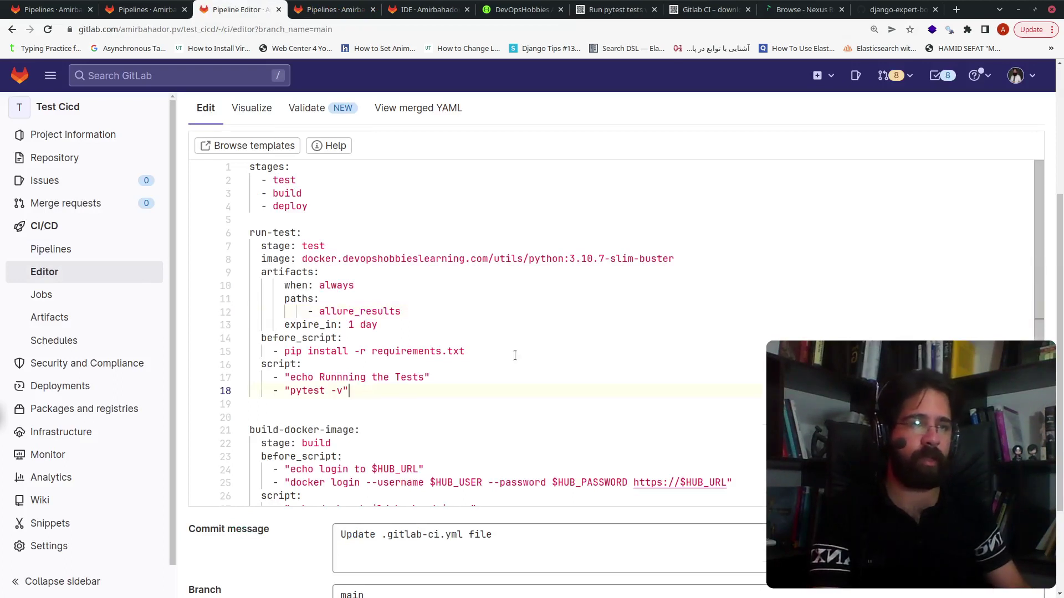
key(Return)
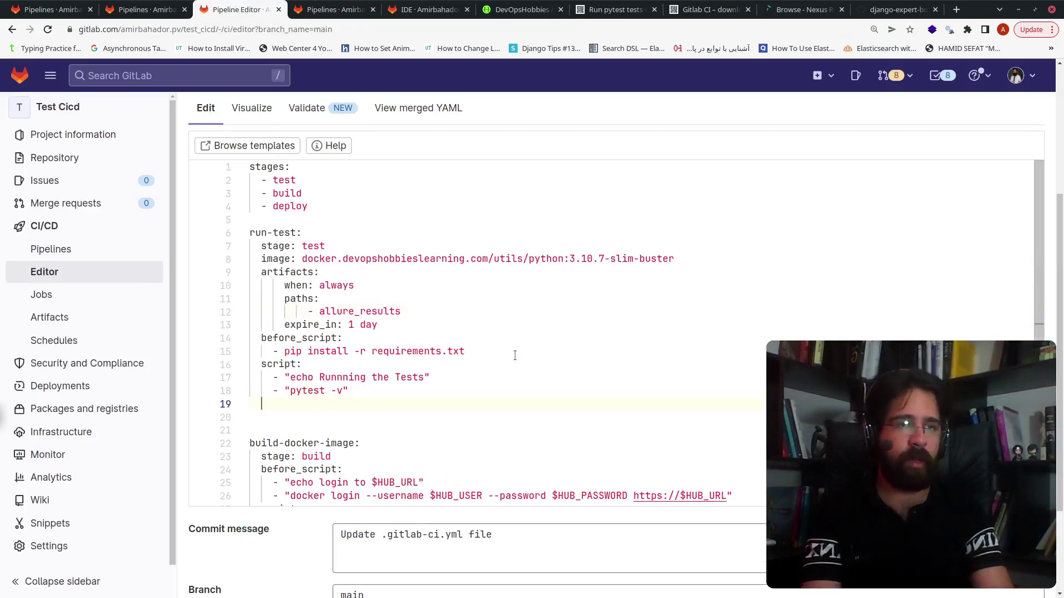
key(ctrl+v)
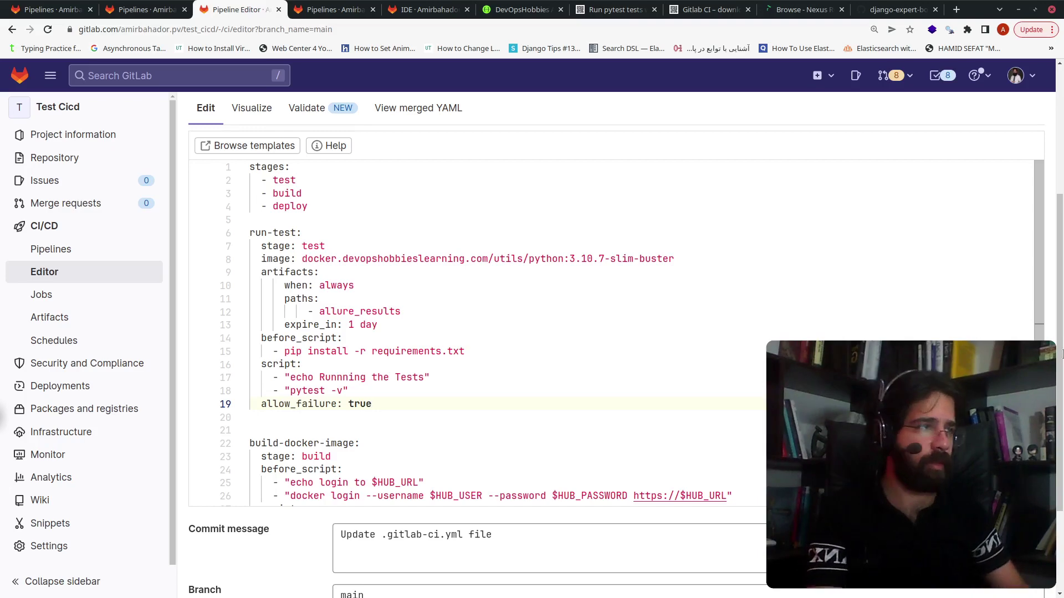
Commit the .gitlab-ci.yml changes to the main branch and open the pipeline created for the commit.
scroll(1059, 398, down, 2)
scroll(1060, 397, down, 1)
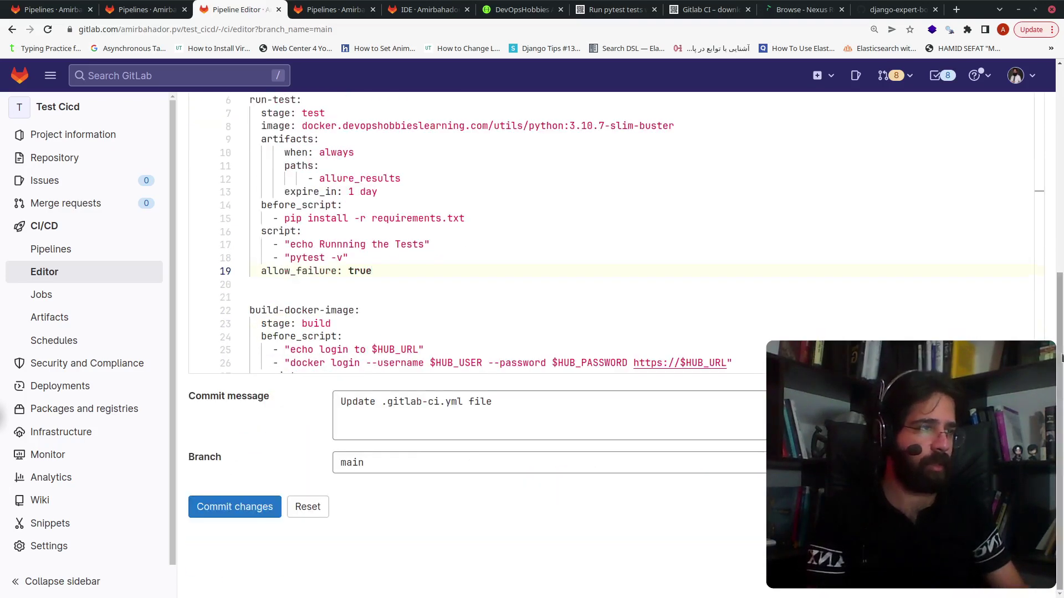
drag(1059, 398, 1060, 305)
scroll(1062, 304, down, 3)
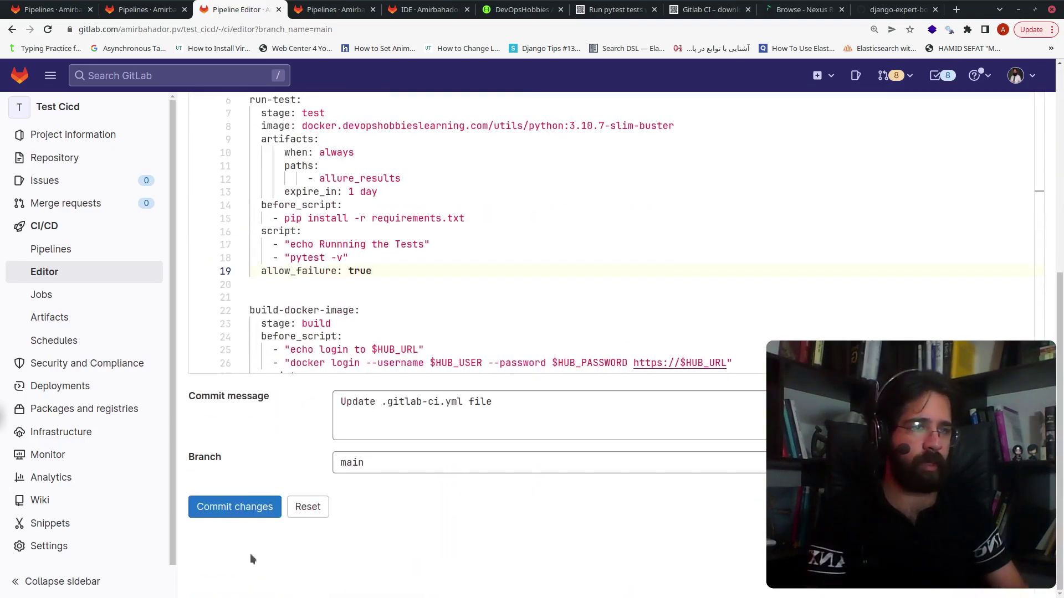
click(232, 518)
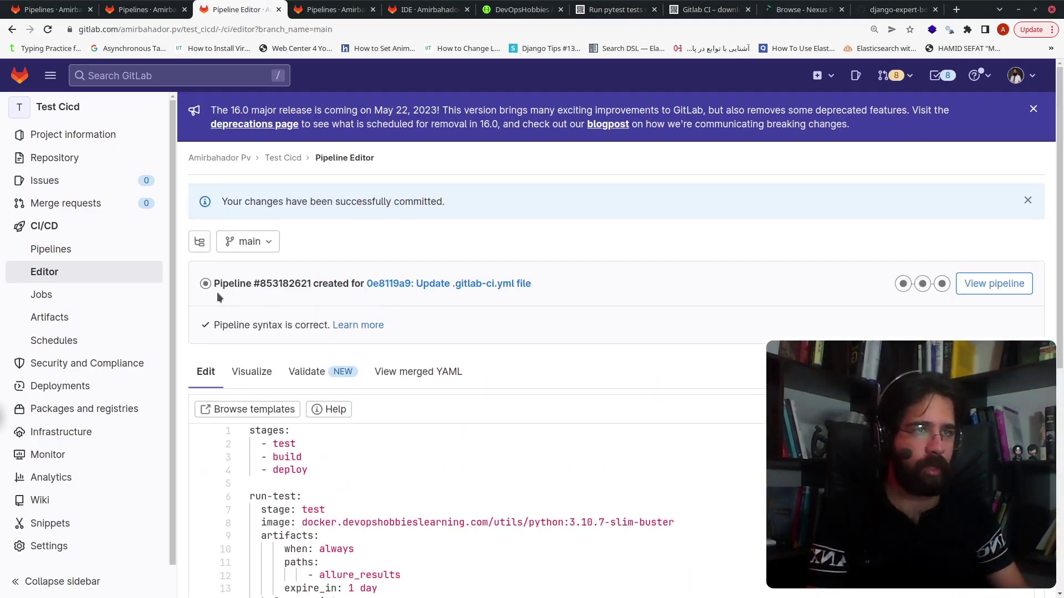
click(968, 285)
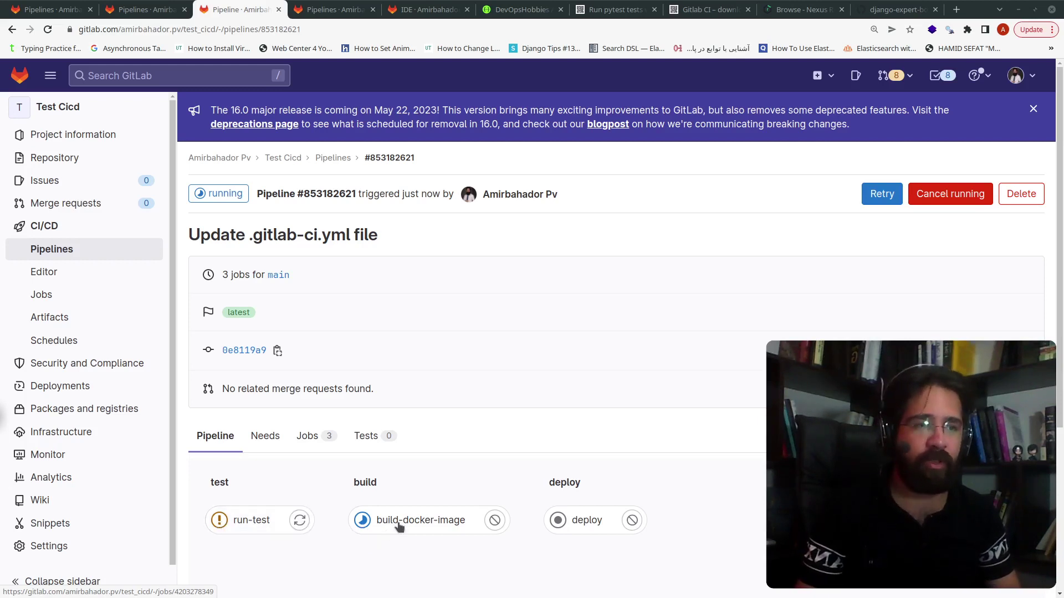
Cancel the build-docker-image job, and examine the artifact upload lines at the end of the run-test job's log.
click(494, 520)
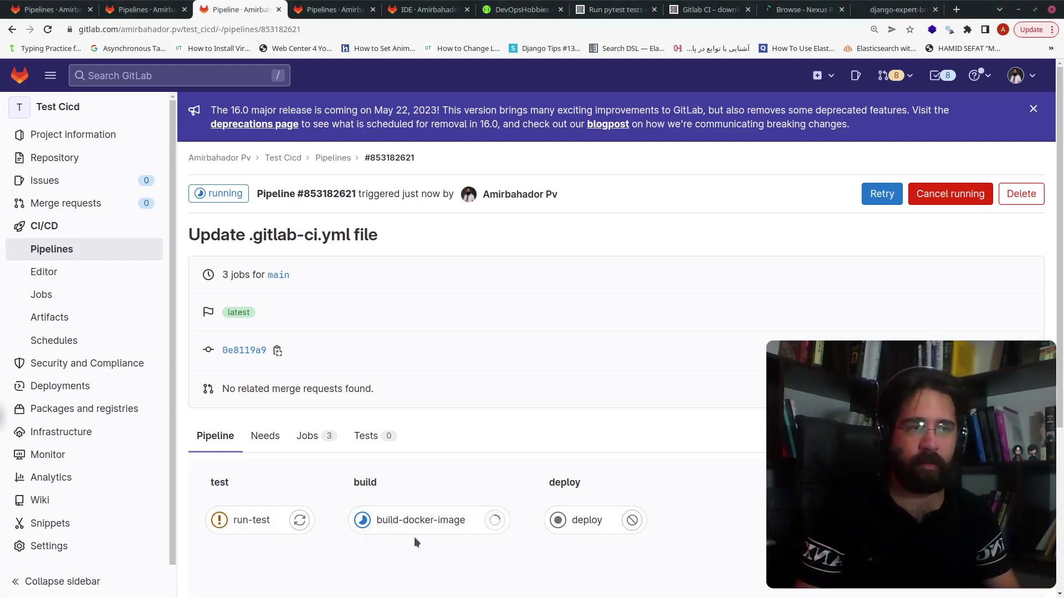
click(252, 520)
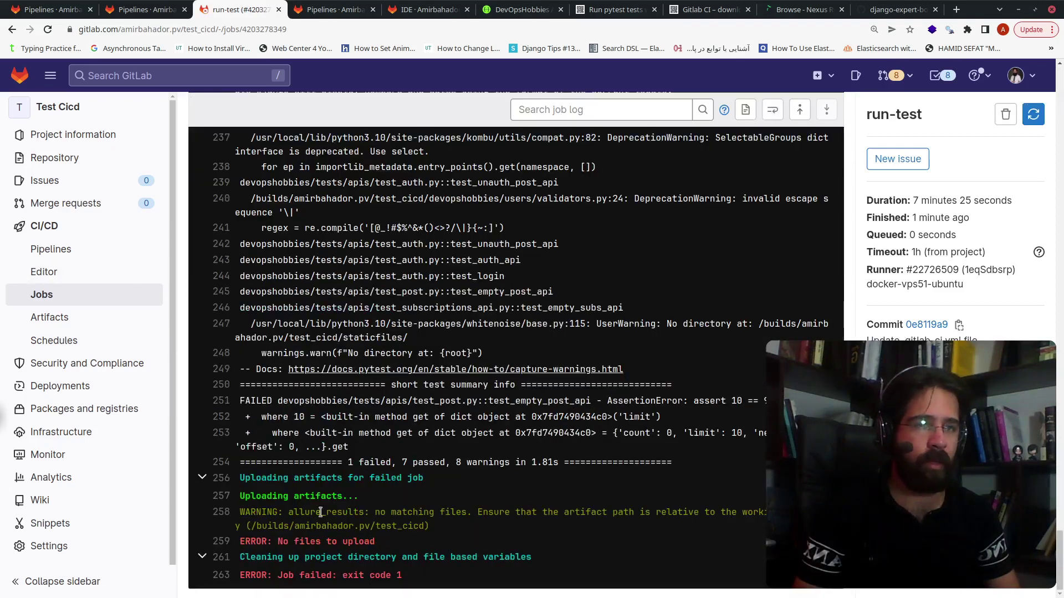
drag(245, 496, 353, 497)
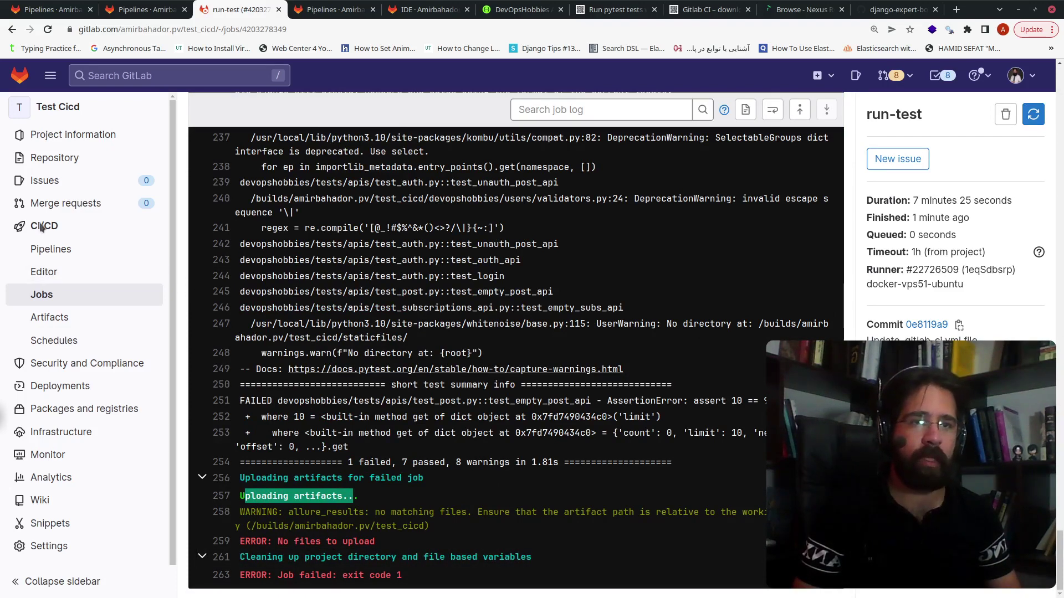
Open the project's artifacts list and check the file and job log of the run-test entry for commit aa2b0416.
click(65, 323)
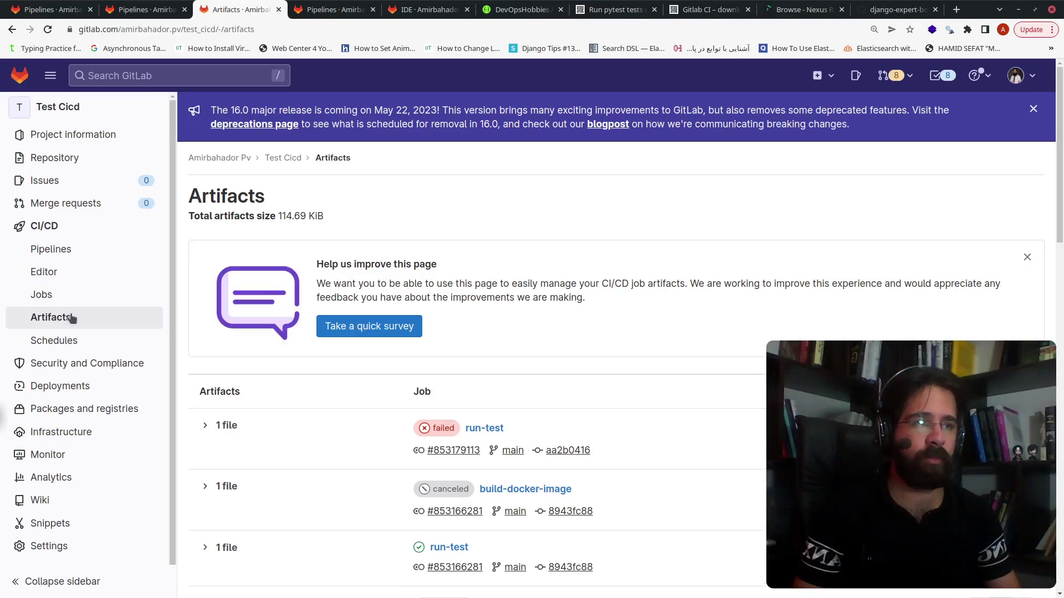
scroll(927, 255, down, 3)
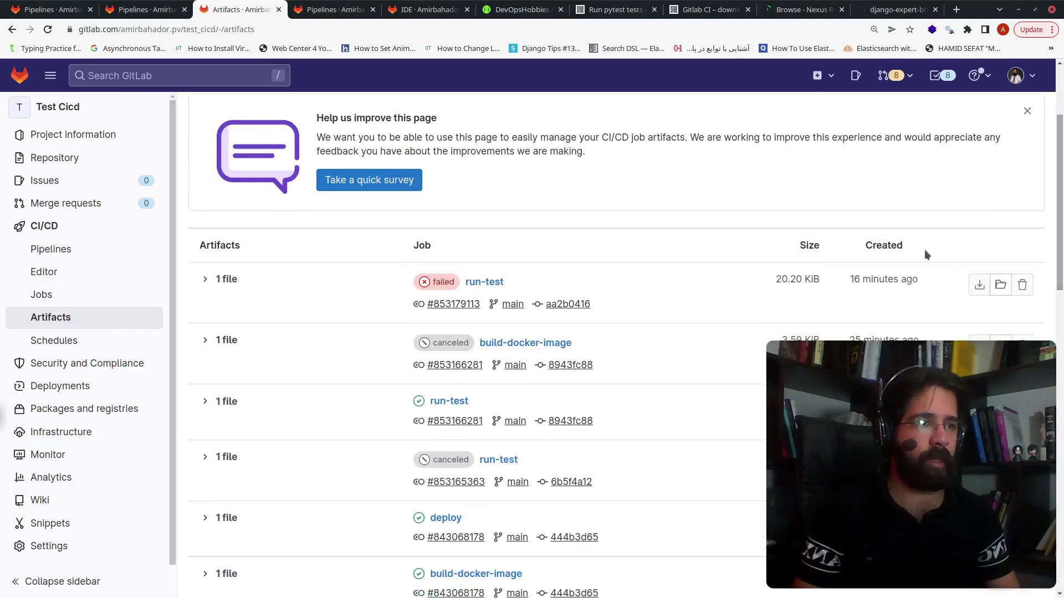
click(212, 280)
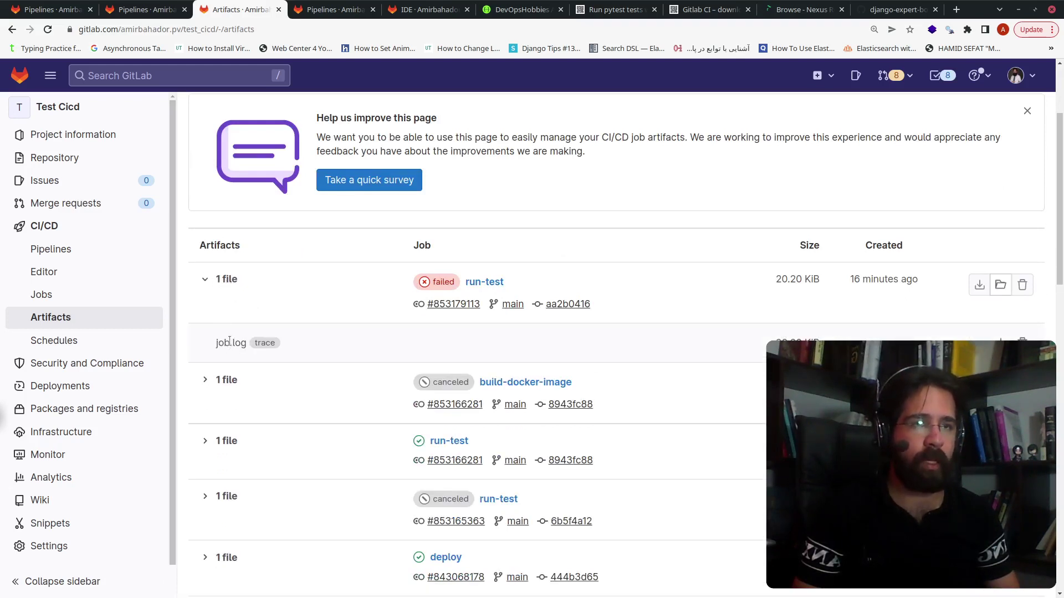
click(493, 286)
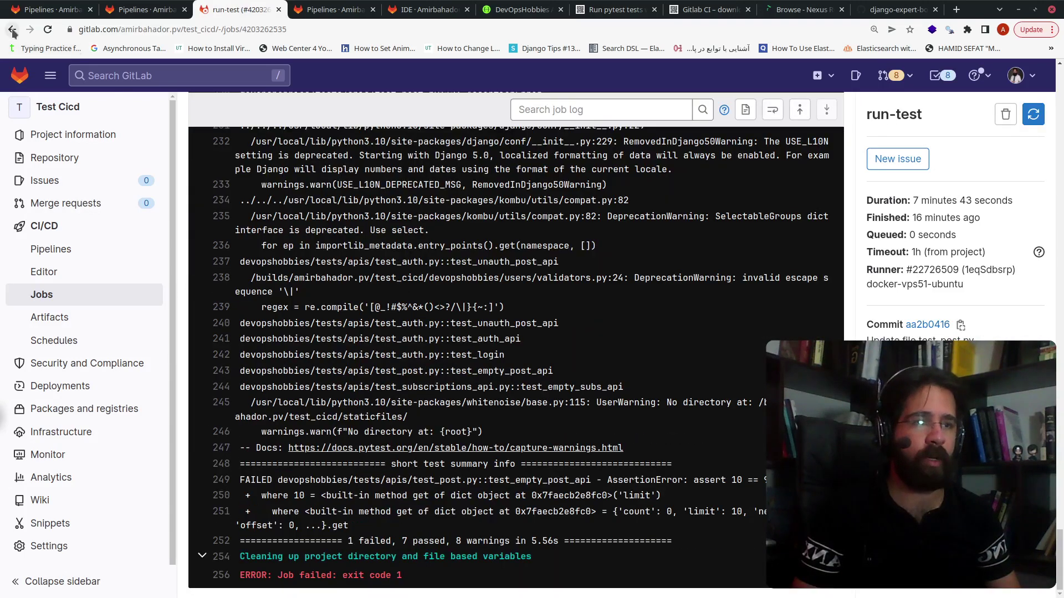
click(12, 30)
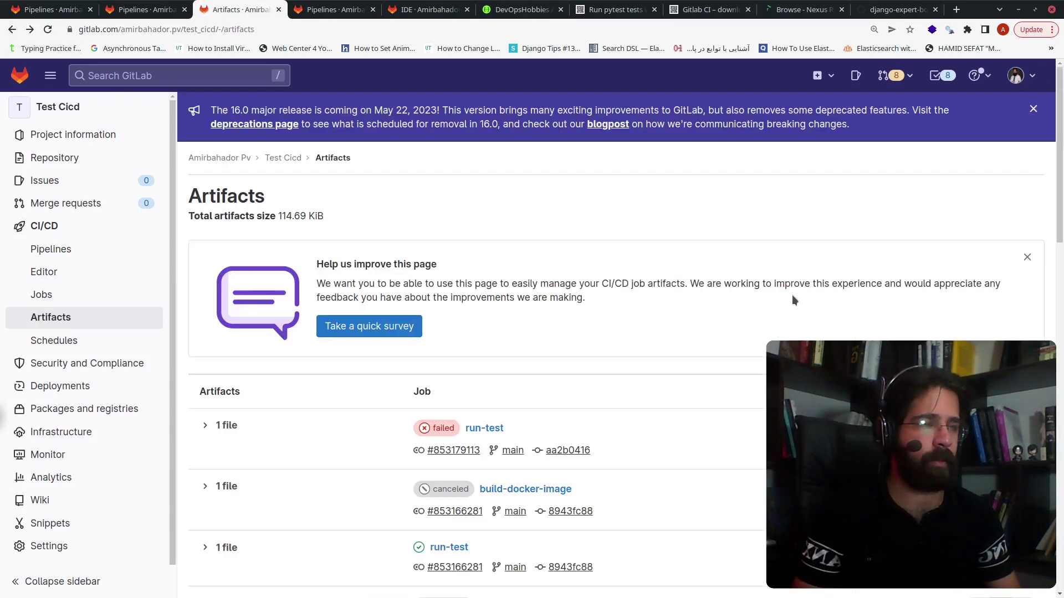
Try to browse the artifact files of the run-test job for commit aa2b0416, and return to the artifacts list.
scroll(1060, 254, down, 5)
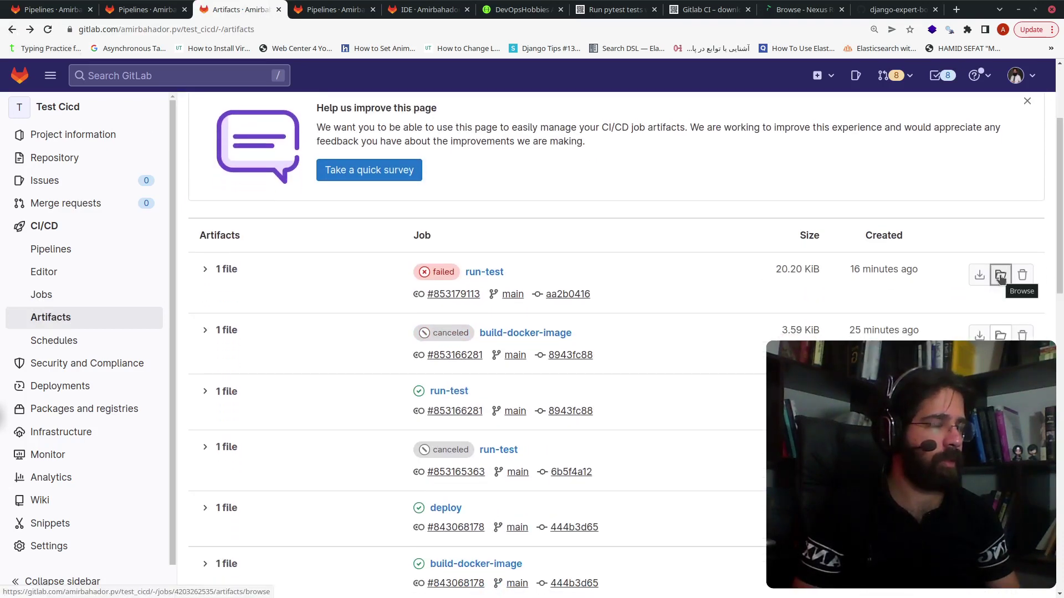
click(1000, 275)
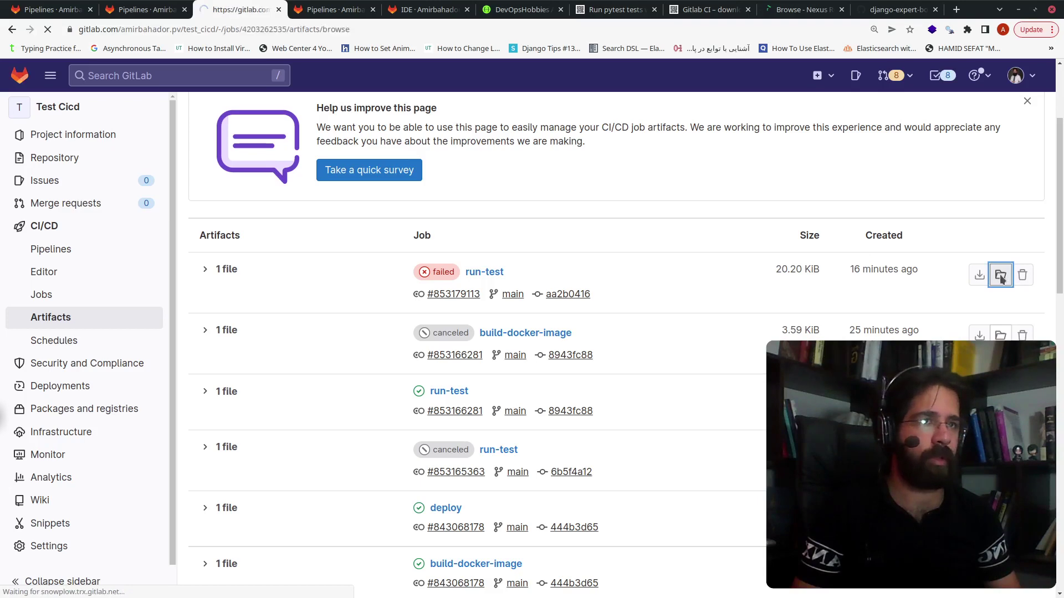
click(12, 29)
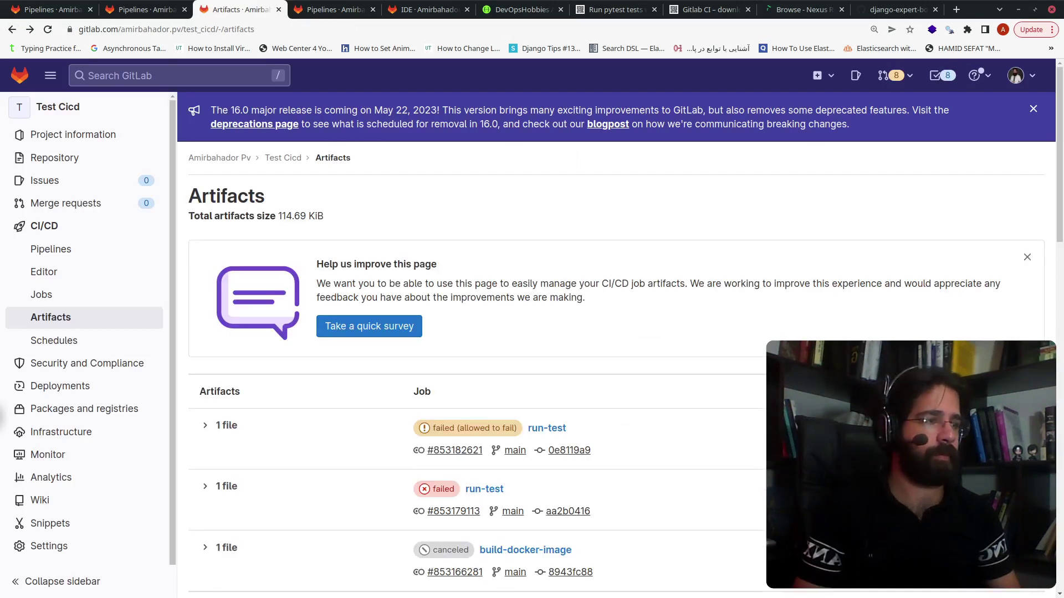
Try to download the job.log file from the artifacts of the run-test job for commit 0e8119a9.
click(206, 427)
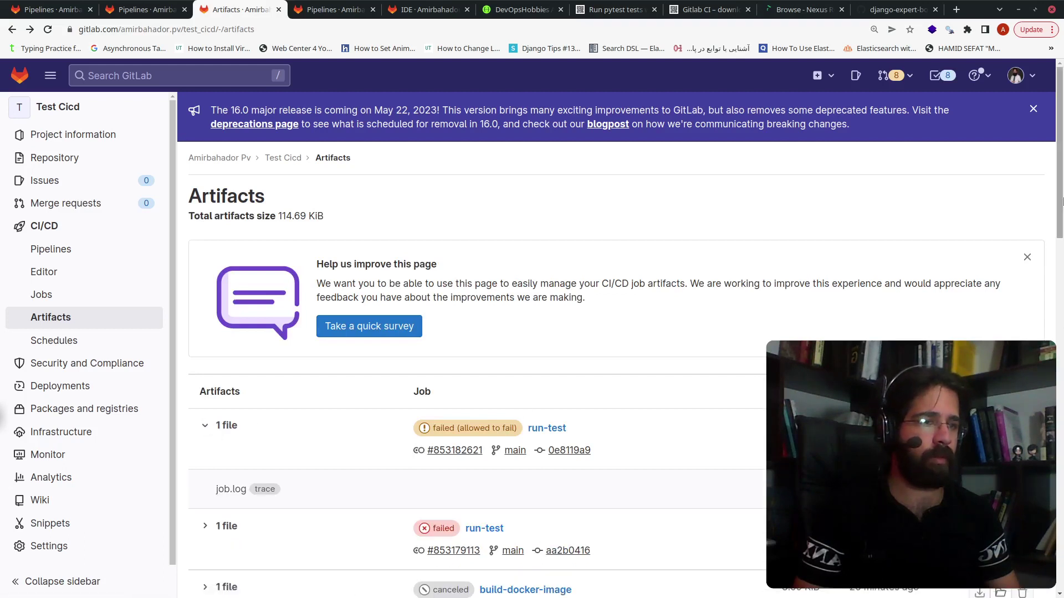
drag(1060, 185, 1059, 232)
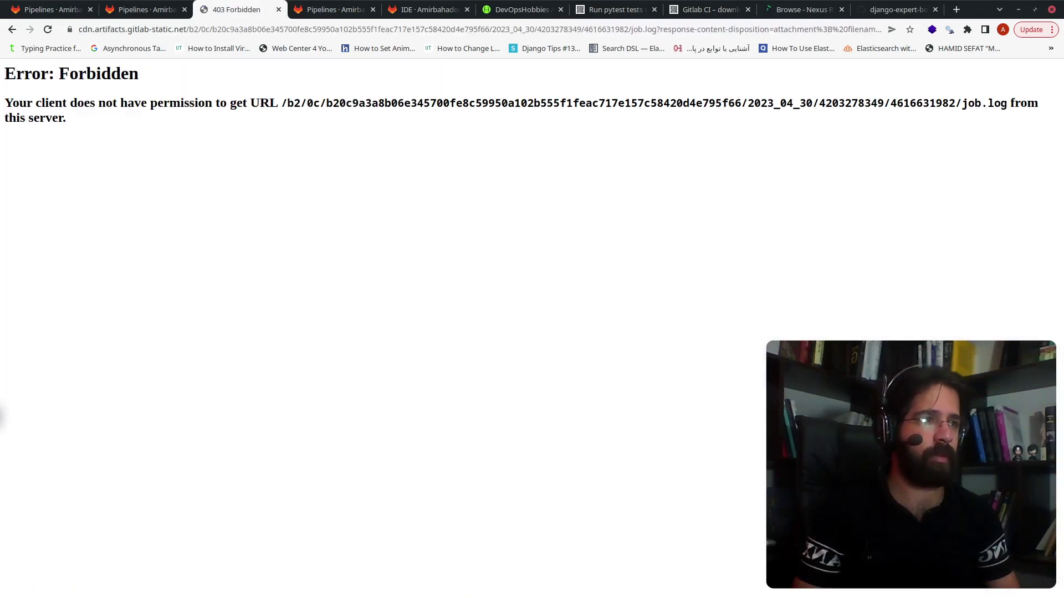
click(12, 29)
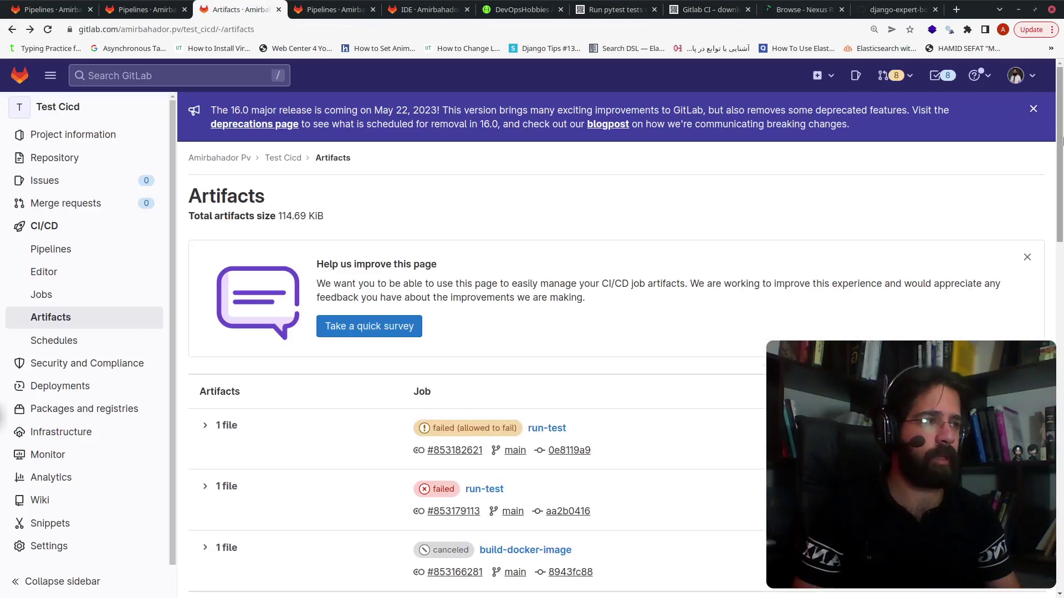
scroll(231, 213, down, 4)
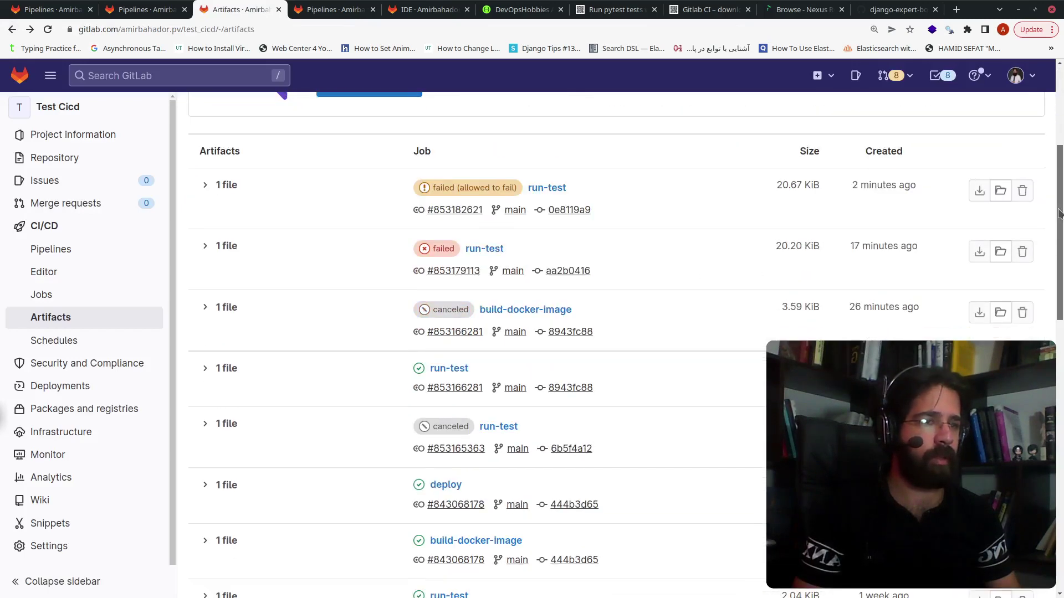
click(205, 186)
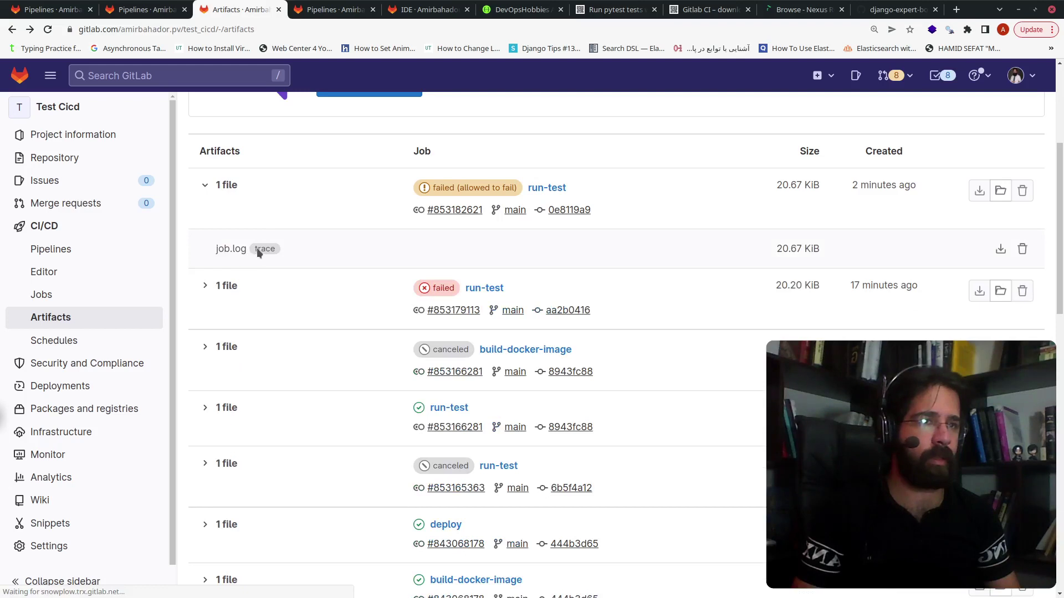
click(1000, 250)
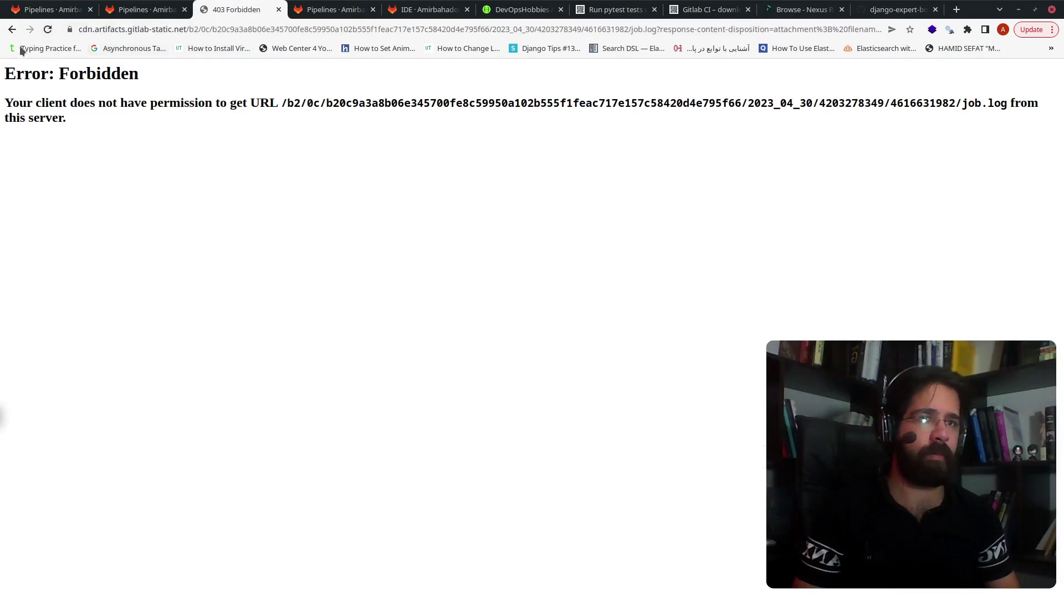
click(13, 31)
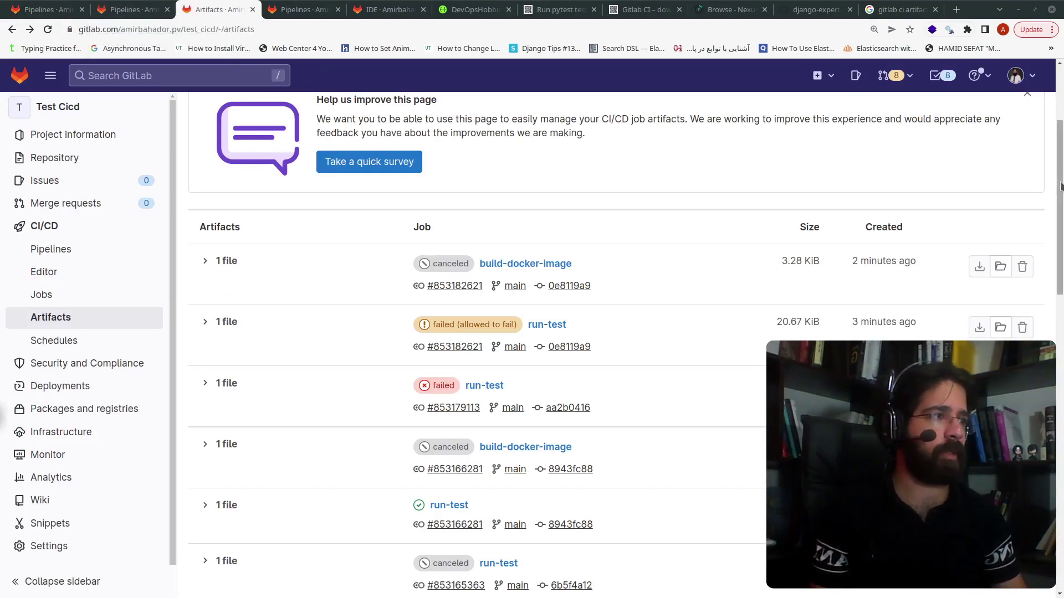
Look over the artifacts list, close it and the duplicate pipelines page, and return to the remaining pipelines list.
scroll(1060, 266, down, 2)
drag(1060, 284, 671, 121)
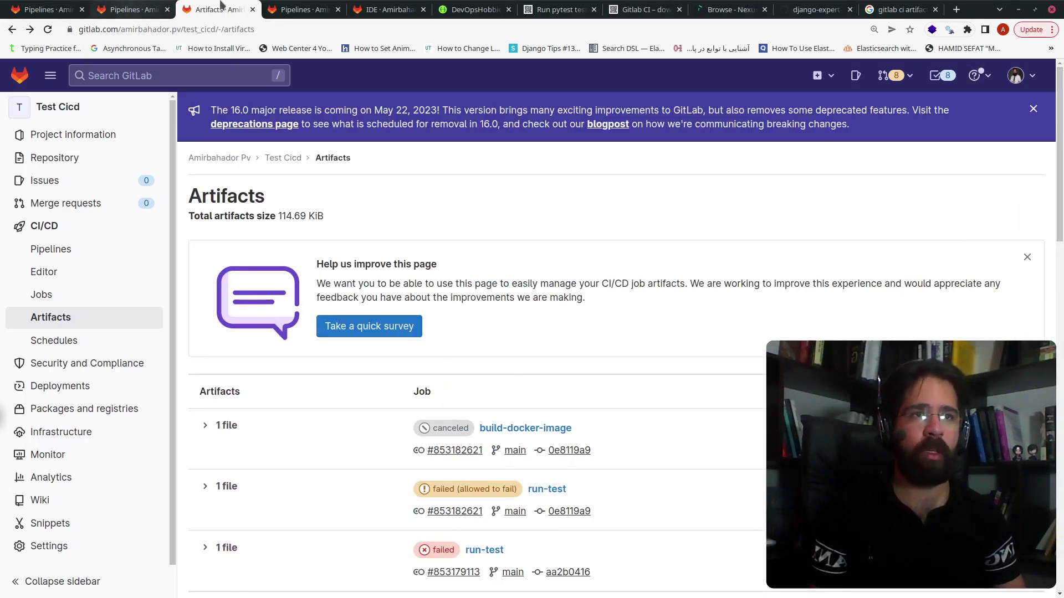
middle_click(220, 4)
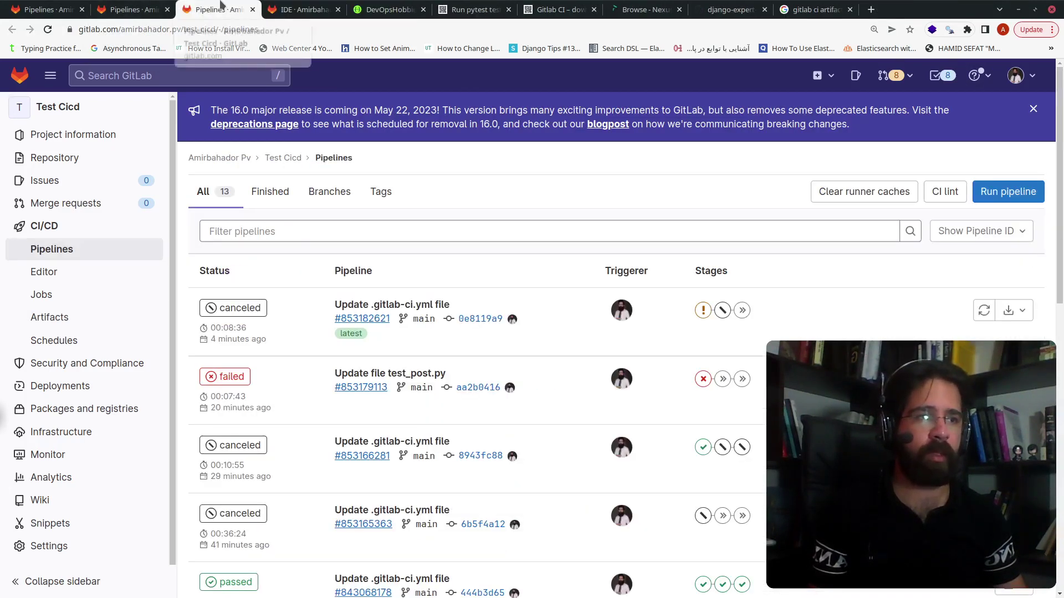
click(221, 4)
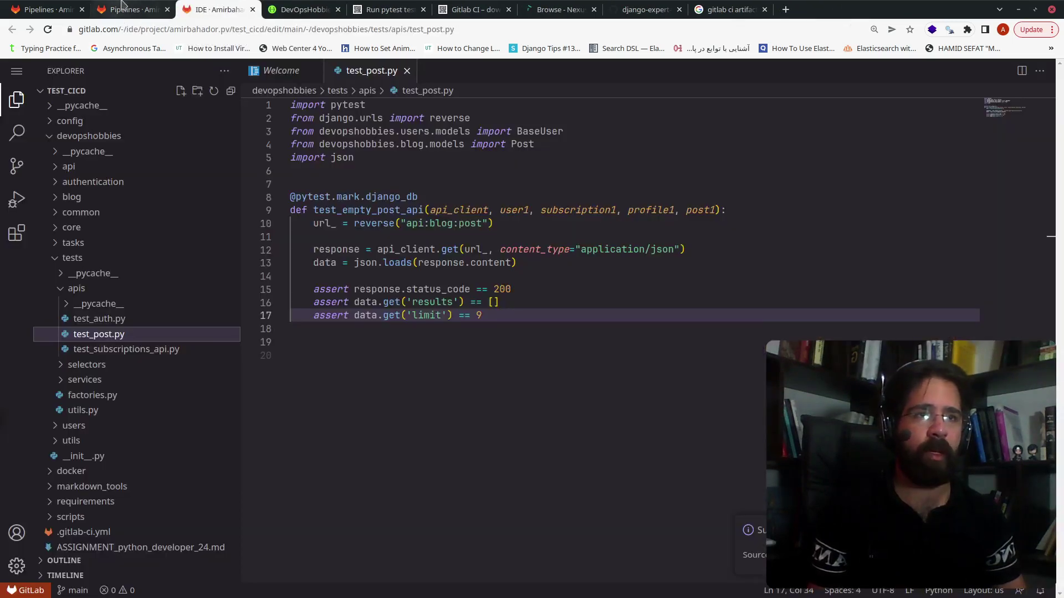
key(ctrl+Page_Up)
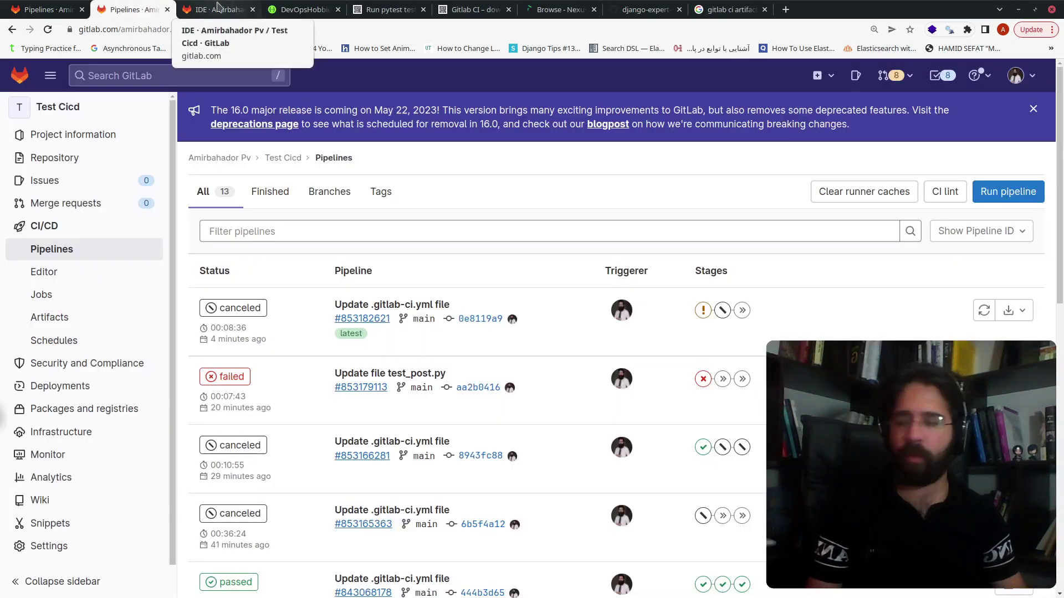